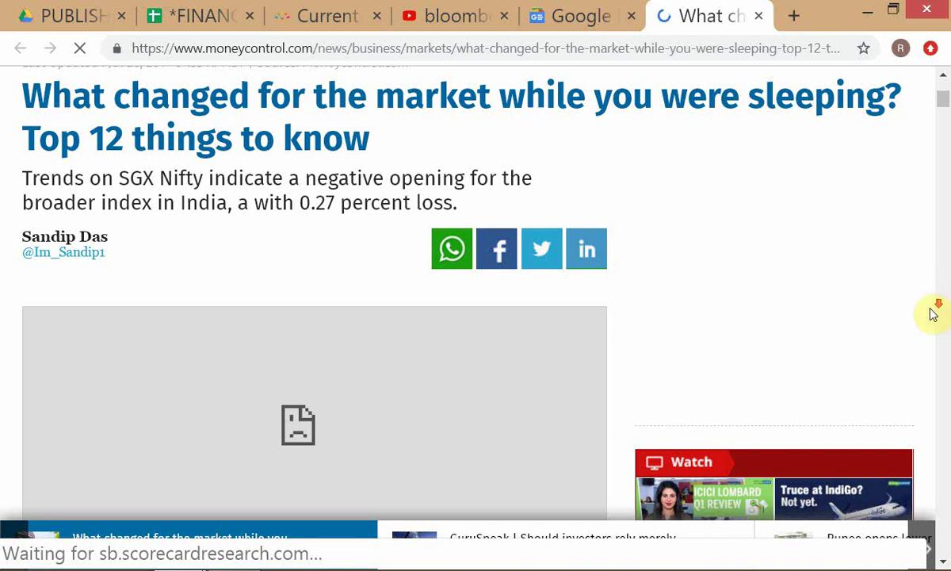
Step: Read the opening paragraphs of the Moneycontrol market article about the Nifty and Sensex session of July 24
{"action": "scroll", "coordinate": [872, 333], "scroll_direction": "down", "scroll_amount": 1}
{"action": "scroll", "coordinate": [795, 389], "scroll_direction": "up", "scroll_amount": 1}
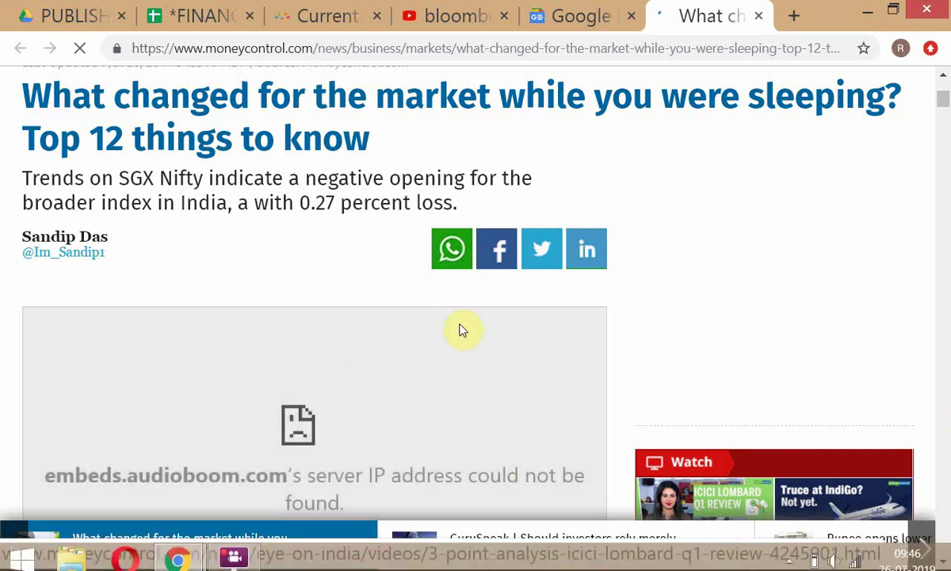
{"action": "scroll", "coordinate": [650, 321], "scroll_direction": "down", "scroll_amount": 3}
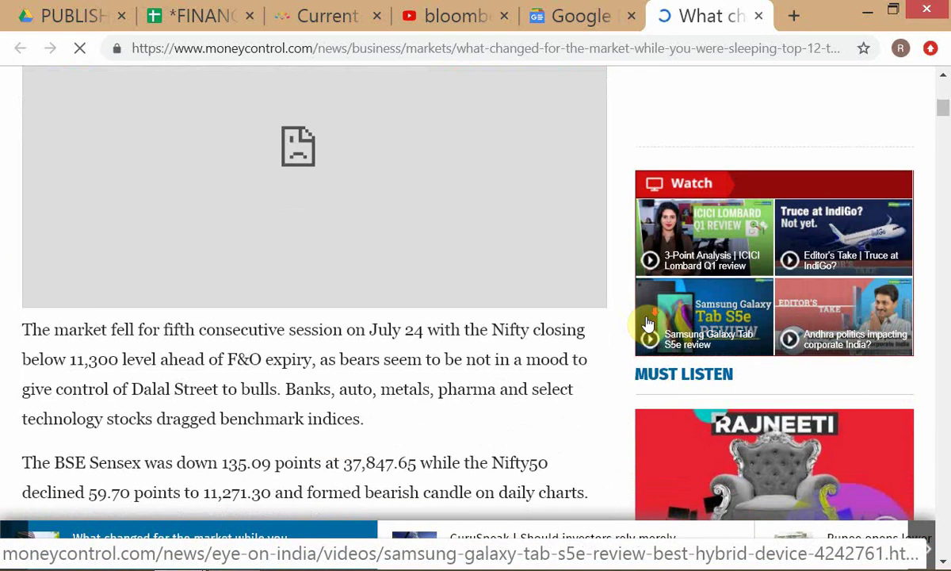
{"action": "scroll", "coordinate": [649, 324], "scroll_direction": "down", "scroll_amount": 3}
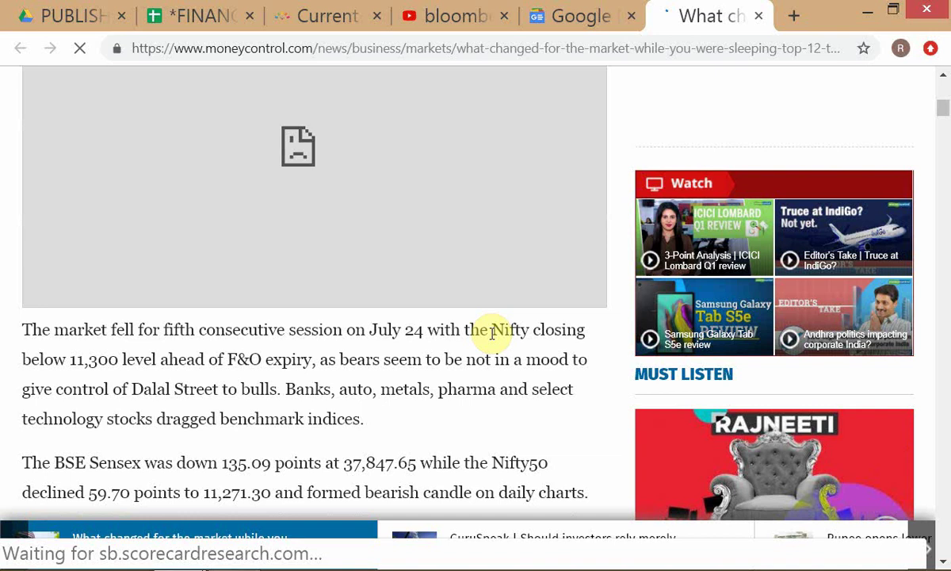
{"action": "scroll", "coordinate": [524, 384], "scroll_direction": "down", "scroll_amount": 2}
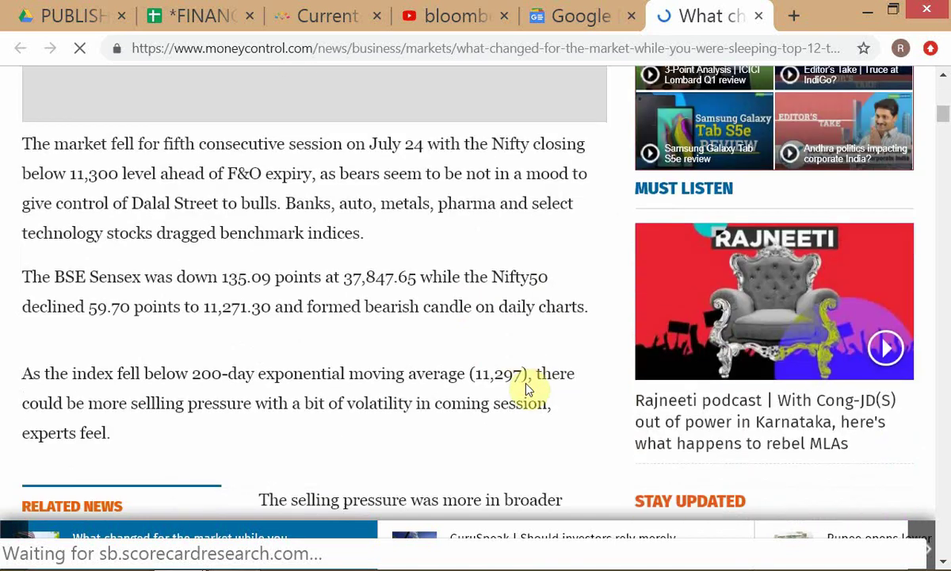
Step: Switch to the other browser window and bring up the TradingView GBPUSD chart, discarding the blank page
{"action": "key", "text": "alt+Tab"}
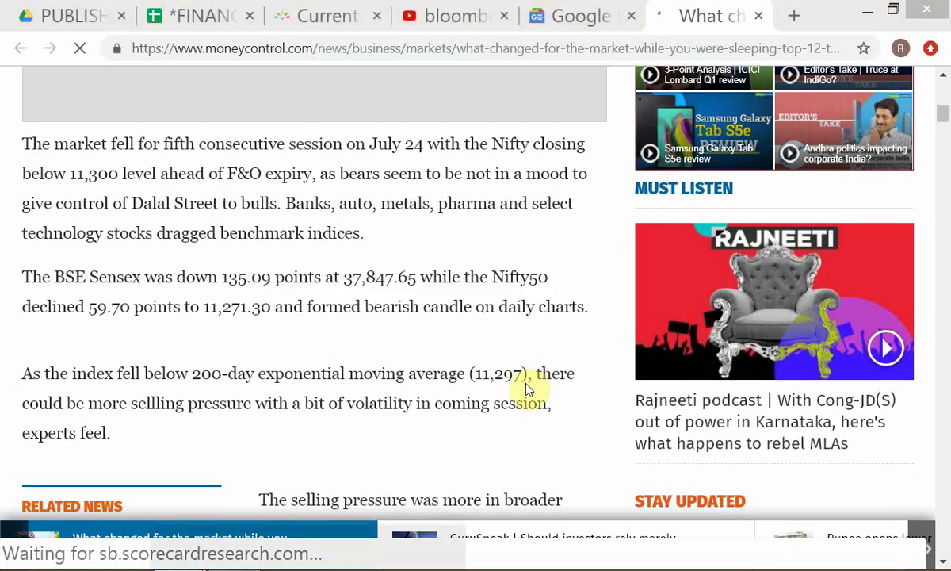
{"action": "key", "text": "ctrl+t"}
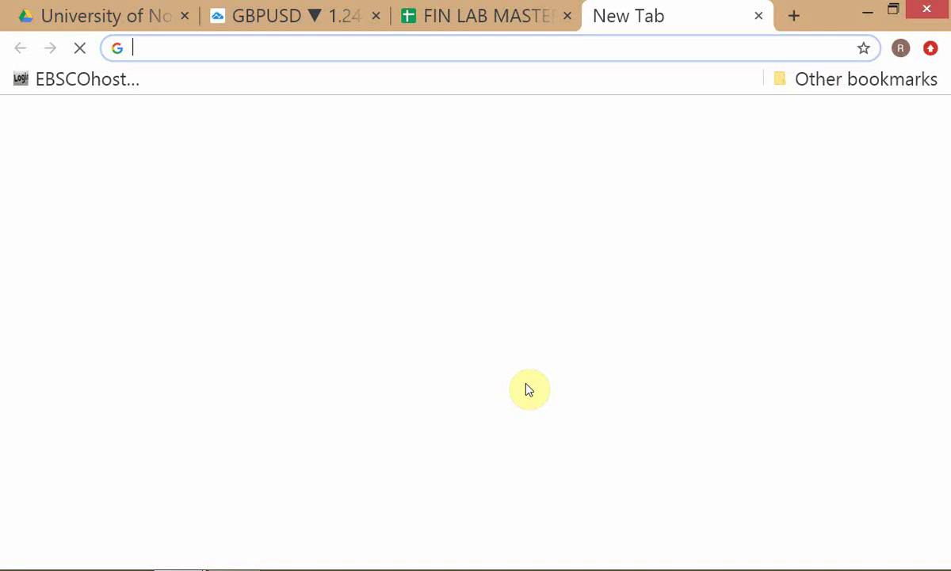
{"action": "left_click", "coordinate": [759, 16]}
{"action": "left_click", "coordinate": [300, 16]}
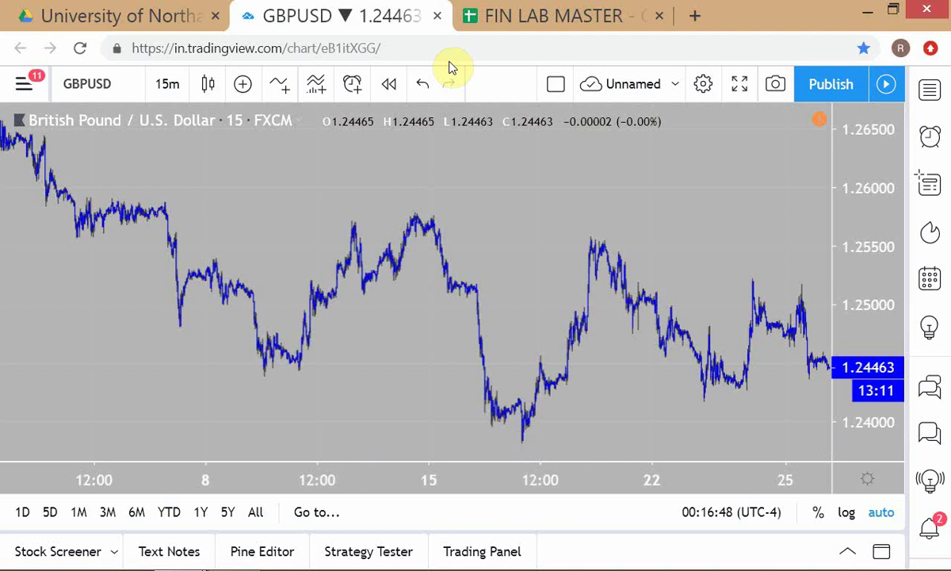
Step: Change the chart's symbol from GBPUSD to NIFTY, the NIFTY 50 index on NSE
{"action": "left_click", "coordinate": [423, 47]}
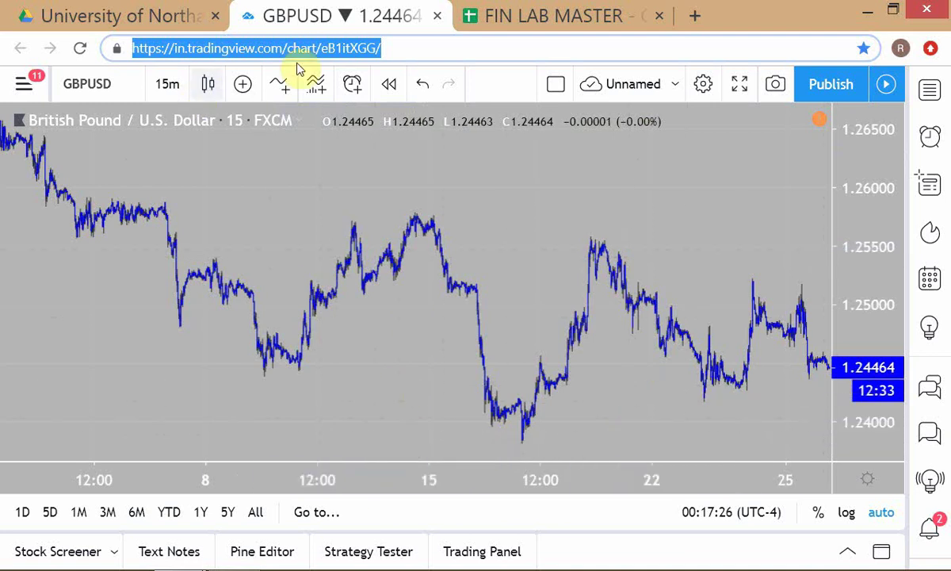
{"action": "left_click", "coordinate": [409, 50]}
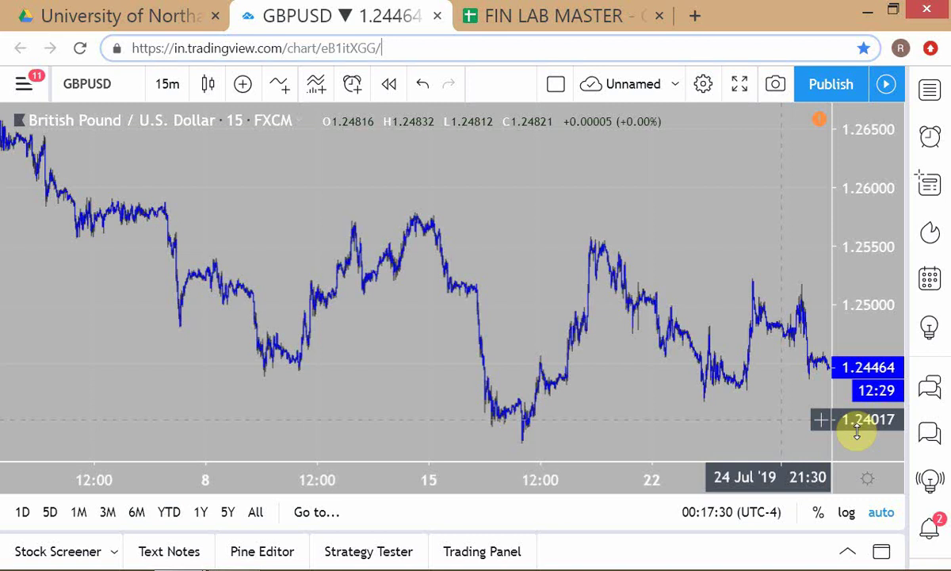
{"action": "left_click", "coordinate": [211, 222]}
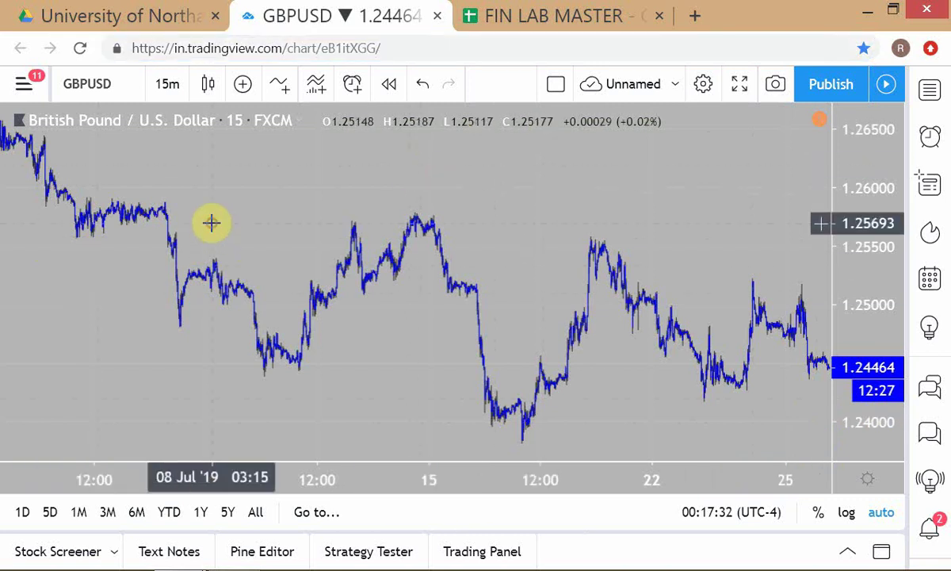
{"action": "type", "text": "NIFTY"}
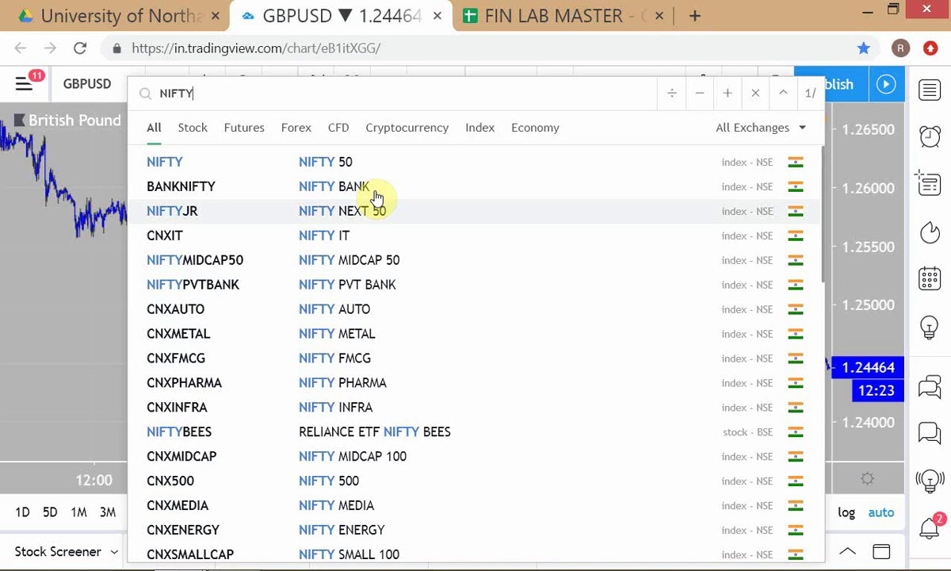
{"action": "left_click", "coordinate": [519, 168]}
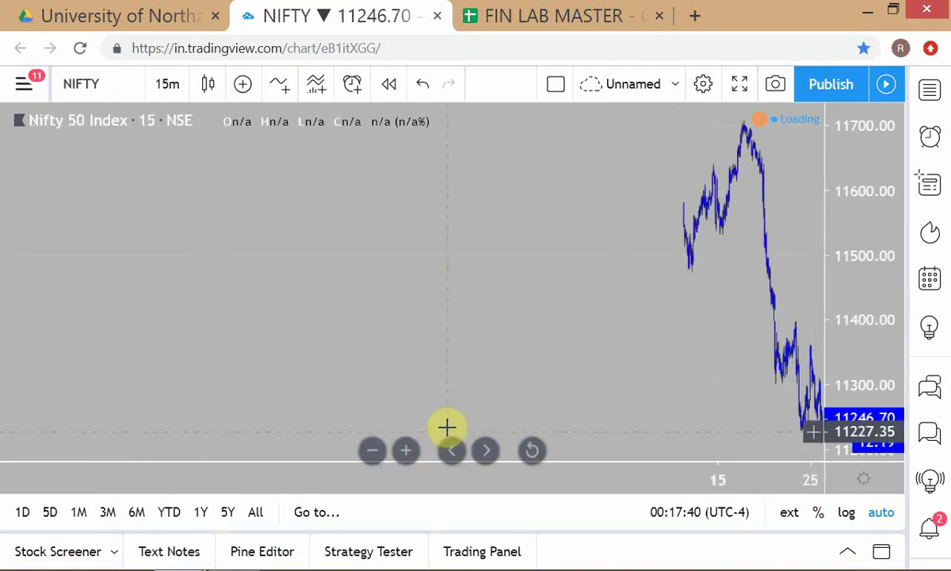
Step: Recheck the article's Nifty commentary and set the Nifty 50 chart's interval to 4 hours to examine the trend
{"action": "key", "text": "alt+Tab"}
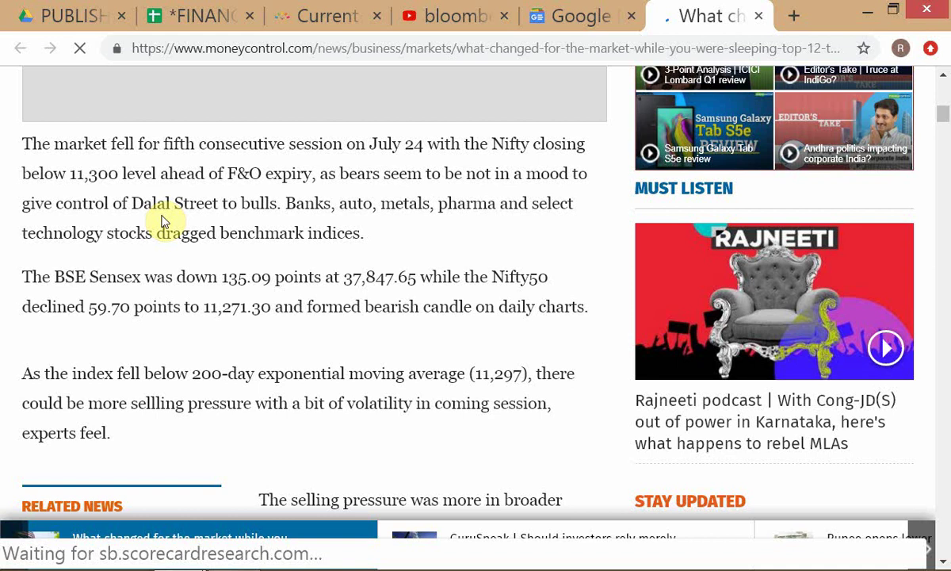
{"action": "key", "text": "alt+Tab"}
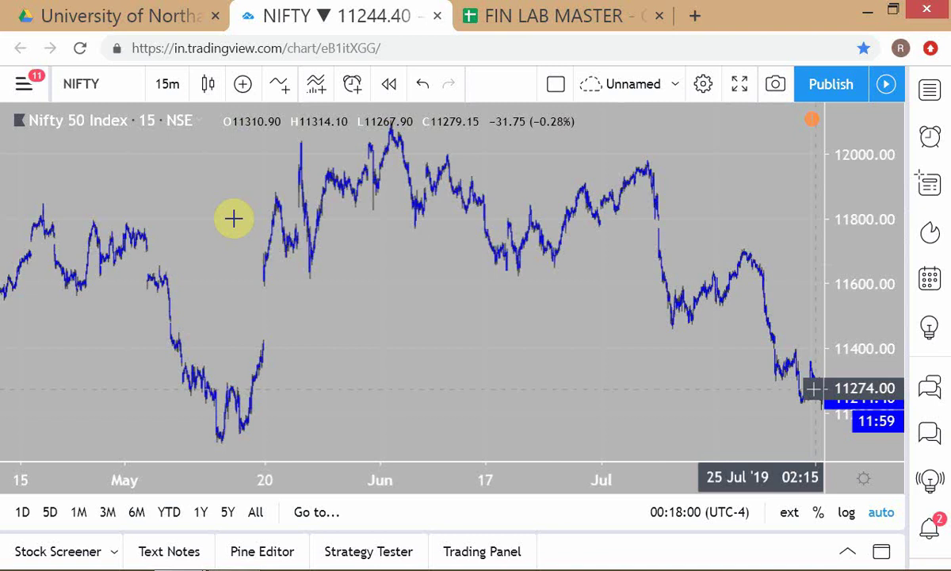
{"action": "left_click", "coordinate": [169, 85]}
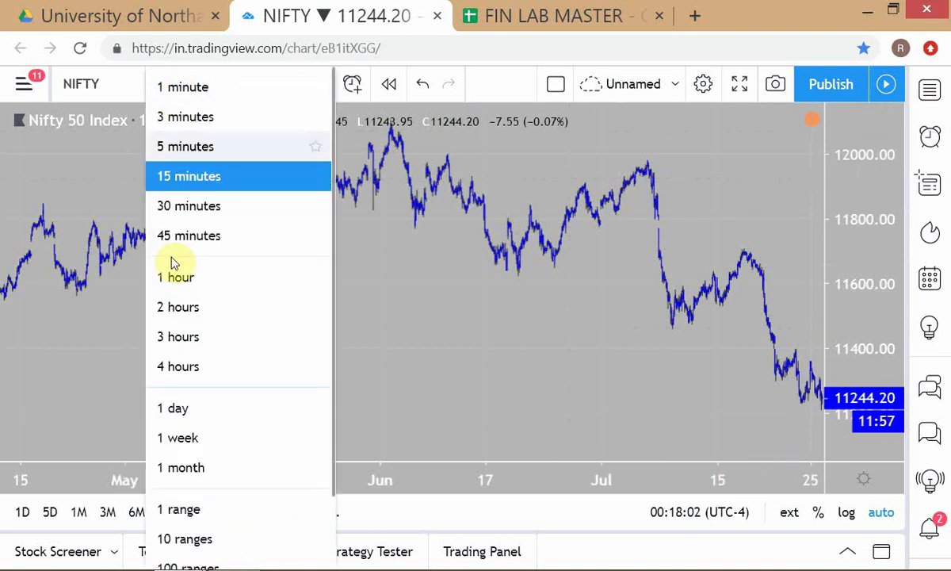
{"action": "left_click", "coordinate": [182, 370]}
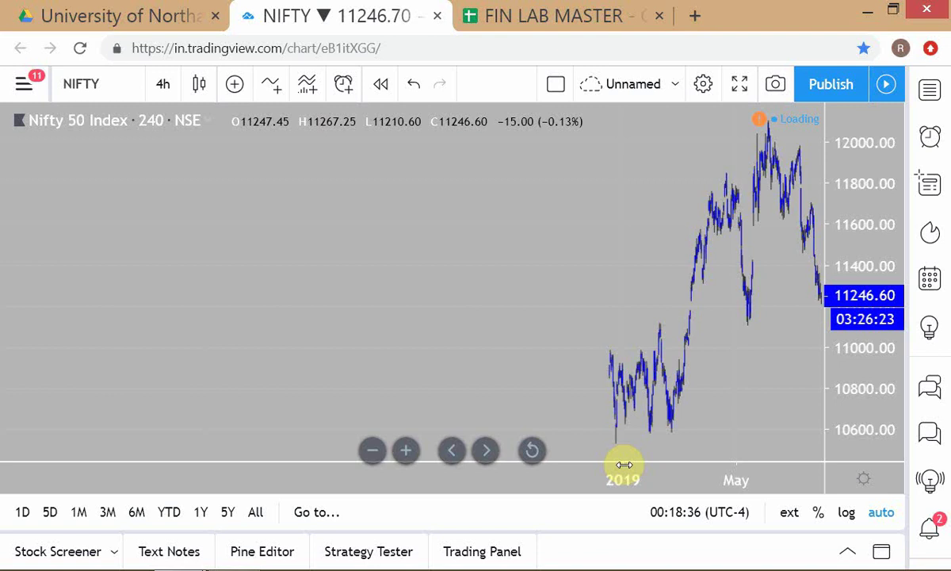
{"action": "scroll", "coordinate": [690, 450], "scroll_direction": "up", "scroll_amount": 3}
{"action": "scroll", "coordinate": [611, 435], "scroll_direction": "up", "scroll_amount": 5}
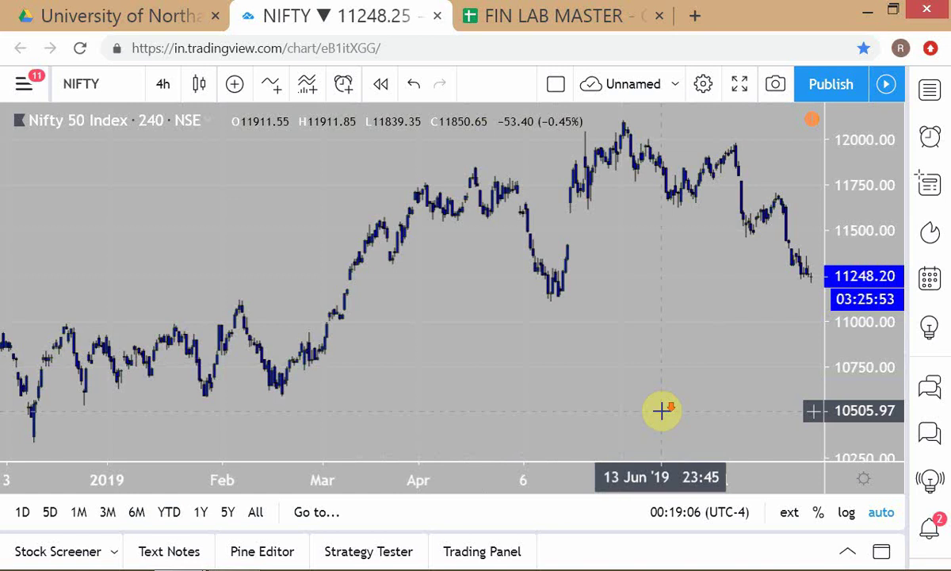
{"action": "scroll", "coordinate": [662, 410], "scroll_direction": "up", "scroll_amount": 3}
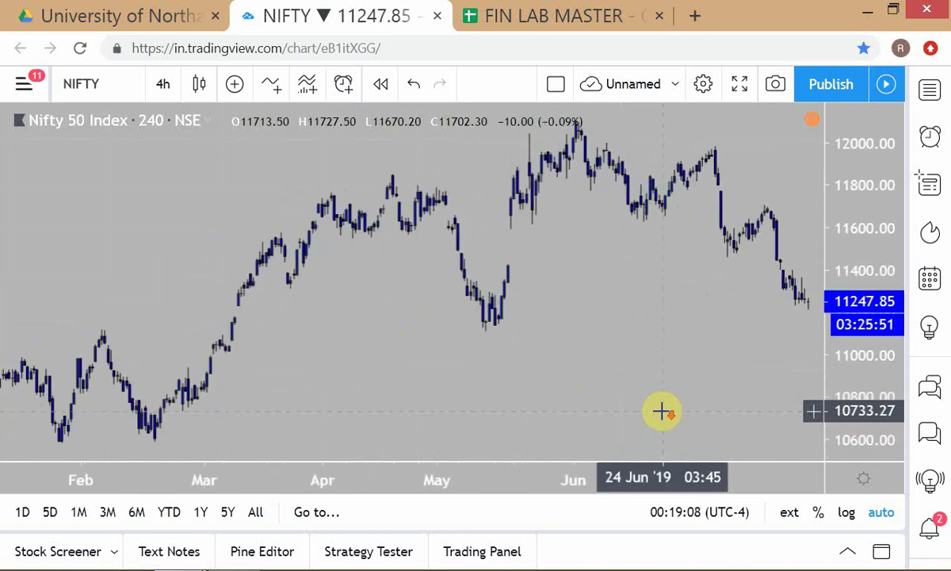
{"action": "scroll", "coordinate": [662, 410], "scroll_direction": "down", "scroll_amount": 5}
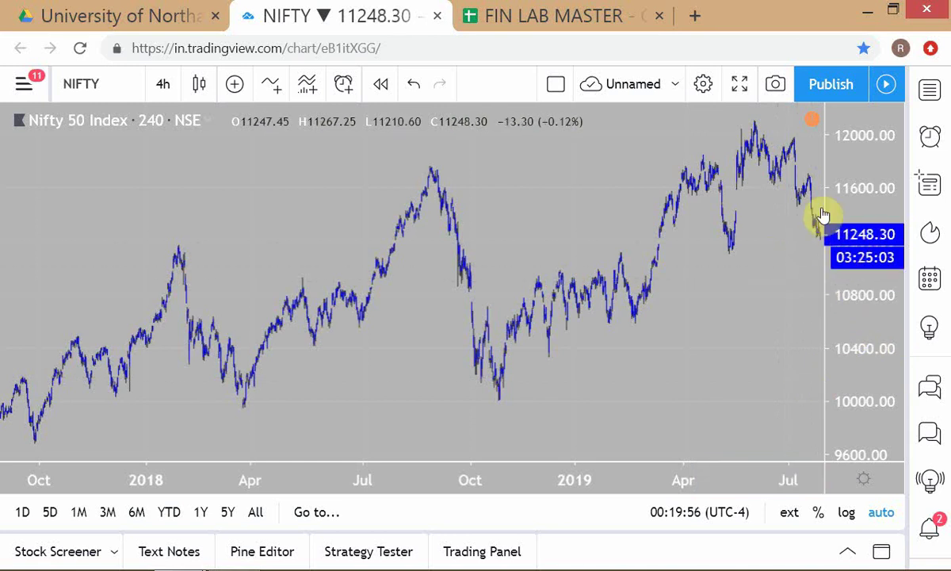
Step: Read the article's support and resistance levels and its US Markets section, and return to the TradingView chart
{"action": "key", "text": "alt+Tab"}
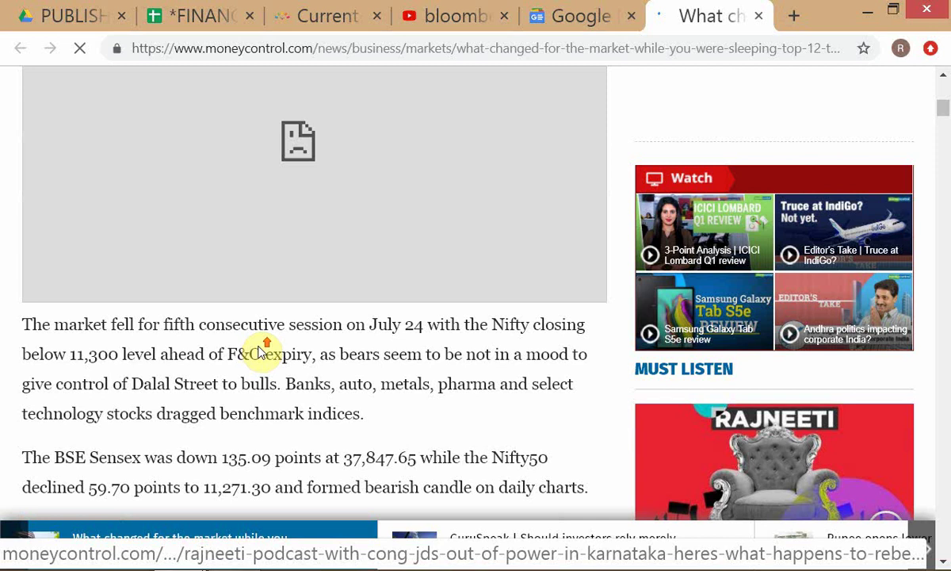
{"action": "scroll", "coordinate": [262, 349], "scroll_direction": "down", "scroll_amount": 1}
{"action": "scroll", "coordinate": [263, 347], "scroll_direction": "down", "scroll_amount": 4}
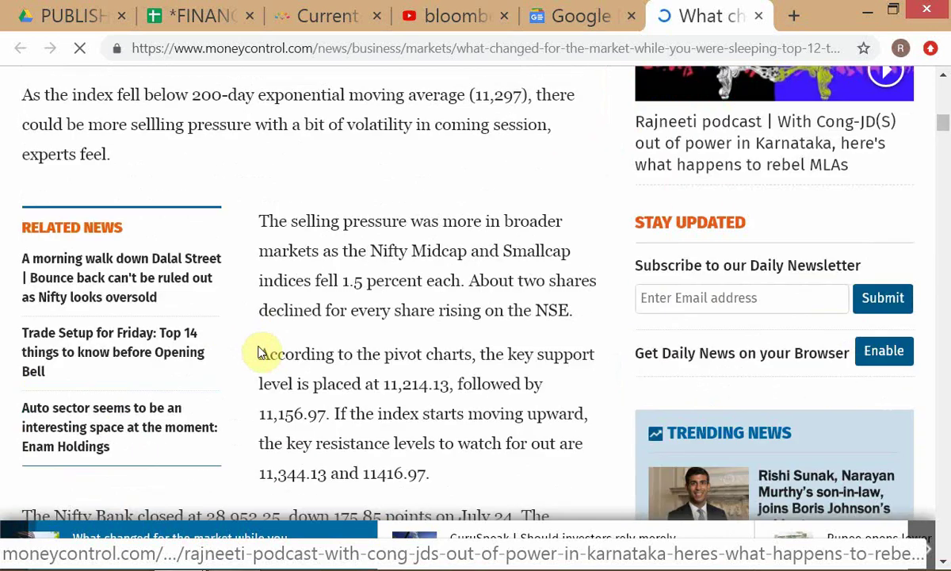
{"action": "scroll", "coordinate": [262, 349], "scroll_direction": "down", "scroll_amount": 1}
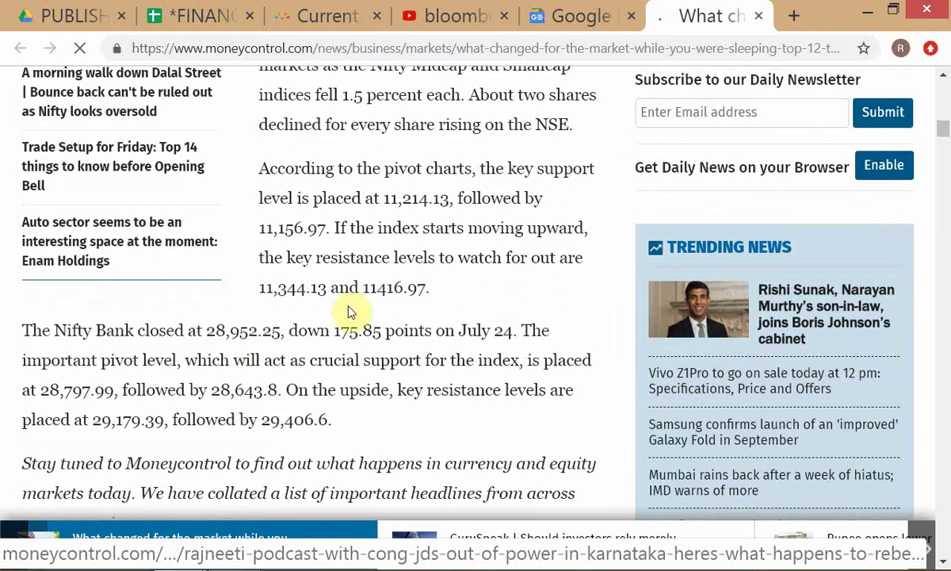
{"action": "scroll", "coordinate": [349, 308], "scroll_direction": "down", "scroll_amount": 2}
{"action": "scroll", "coordinate": [348, 307], "scroll_direction": "down", "scroll_amount": 3}
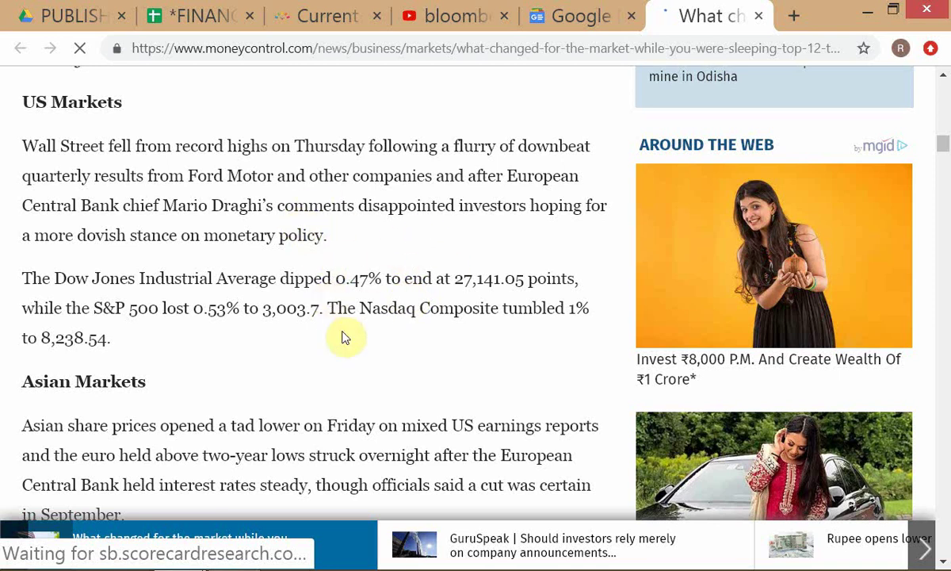
{"action": "key", "text": "alt+Tab"}
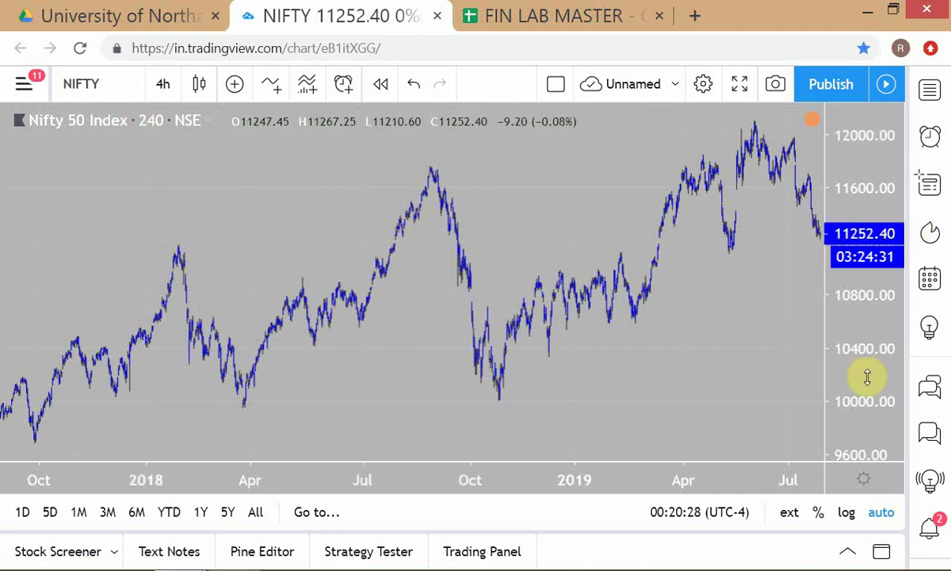
Step: Dismiss the chart's interval choices and connect the computer to the JioFi2_119594 Wi-Fi network
{"action": "left_click", "coordinate": [162, 94]}
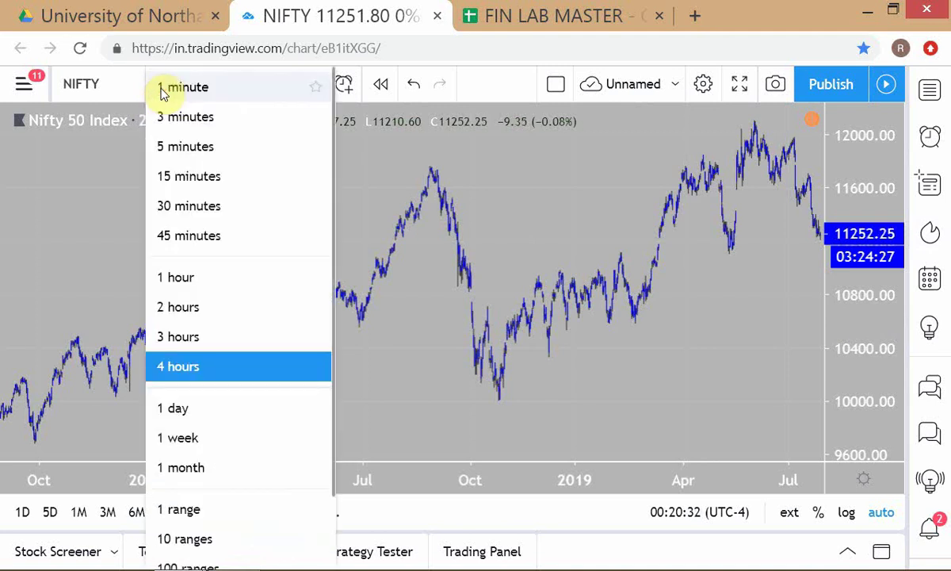
{"action": "left_click", "coordinate": [604, 392]}
{"action": "left_click", "coordinate": [853, 557]}
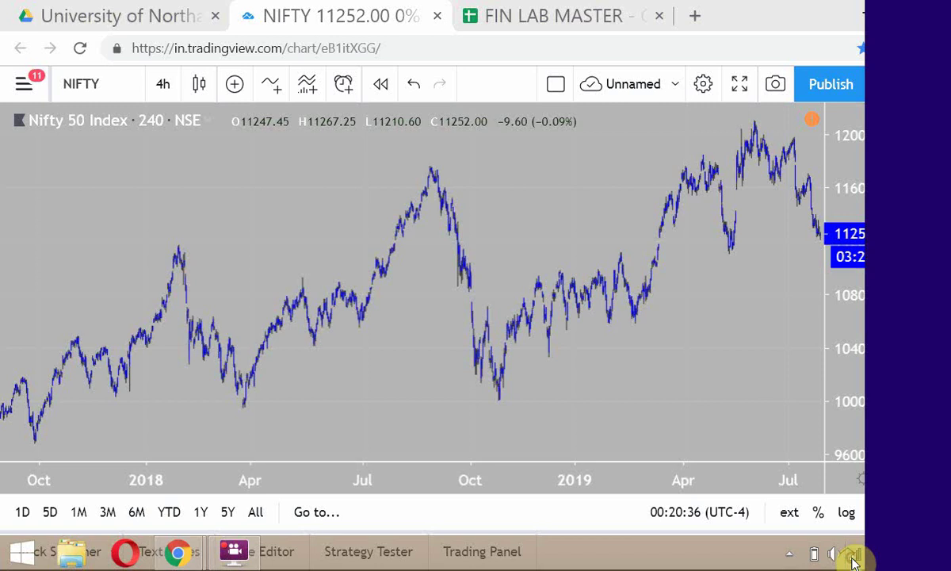
{"action": "left_click", "coordinate": [809, 366]}
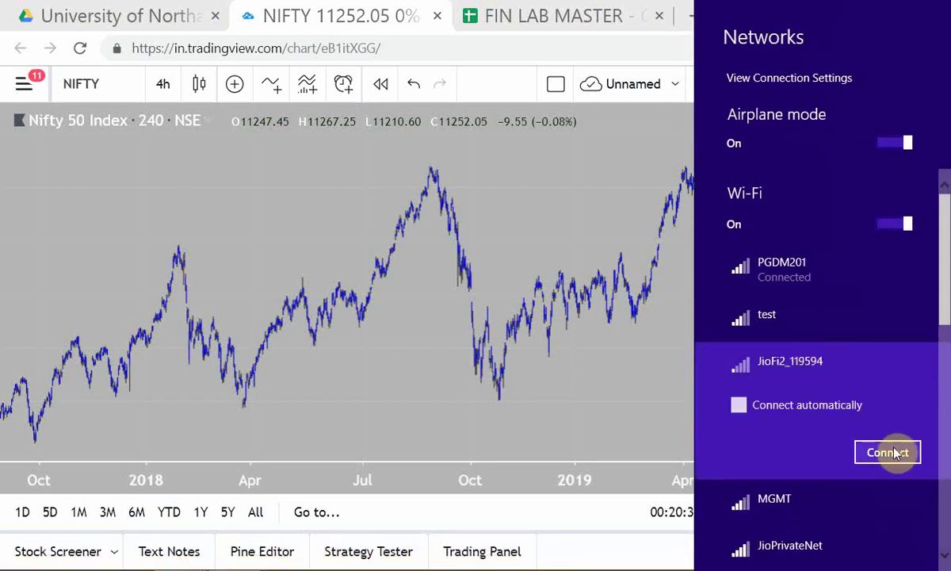
{"action": "left_click", "coordinate": [889, 453]}
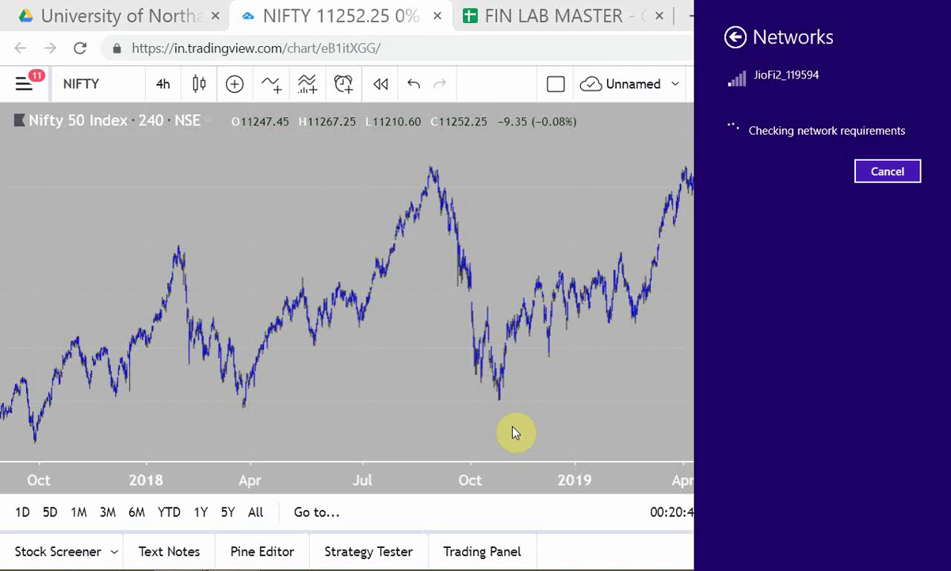
{"action": "left_click", "coordinate": [466, 390]}
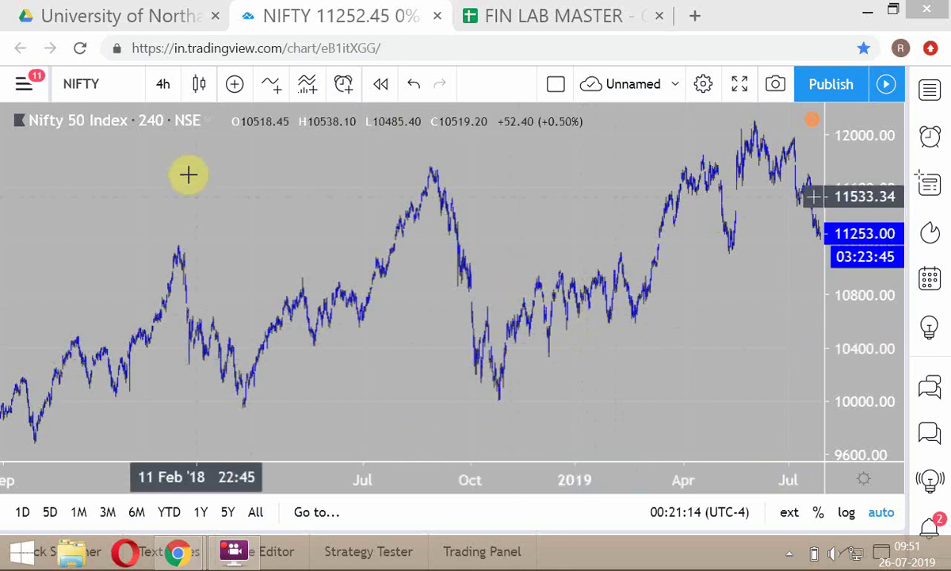
Step: Set the Nifty 50 chart's interval to 1 day to examine its multi-year price history
{"action": "left_click", "coordinate": [158, 86]}
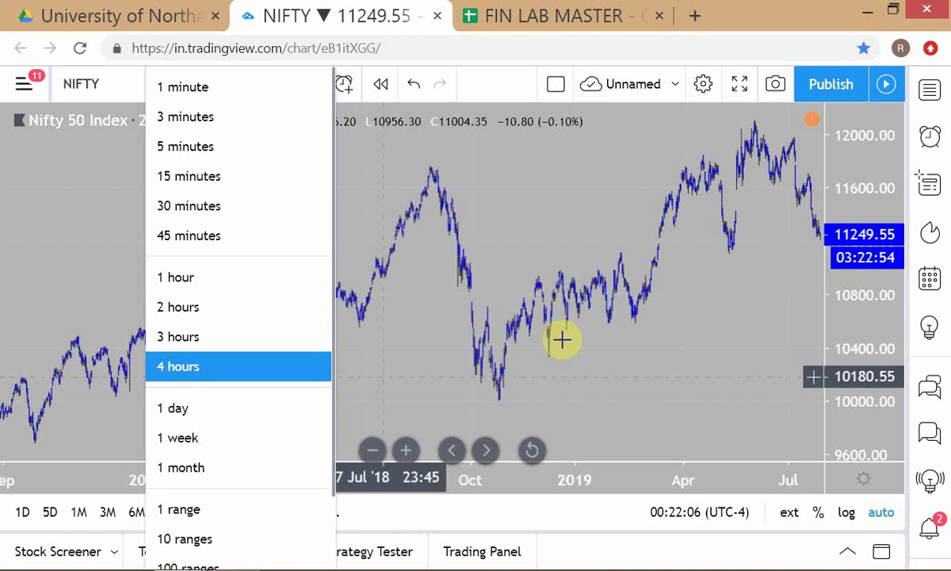
{"action": "left_click", "coordinate": [571, 378]}
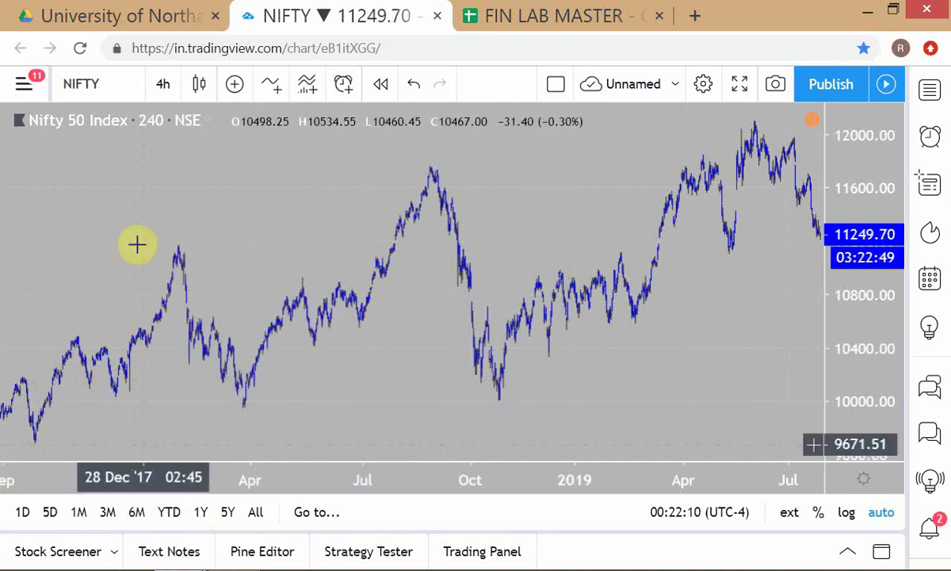
{"action": "left_click", "coordinate": [165, 91]}
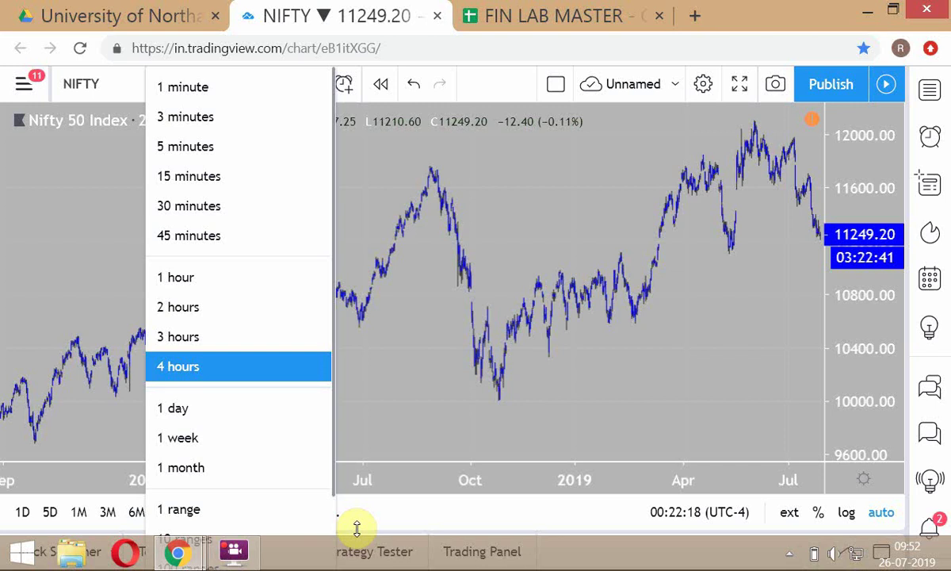
{"action": "left_click", "coordinate": [176, 411]}
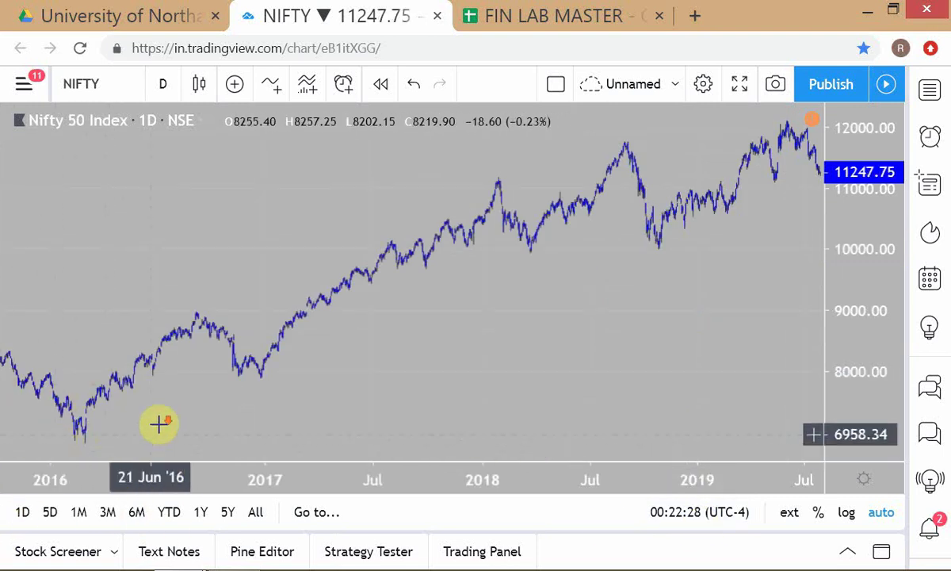
{"action": "scroll", "coordinate": [159, 422], "scroll_direction": "down", "scroll_amount": 3}
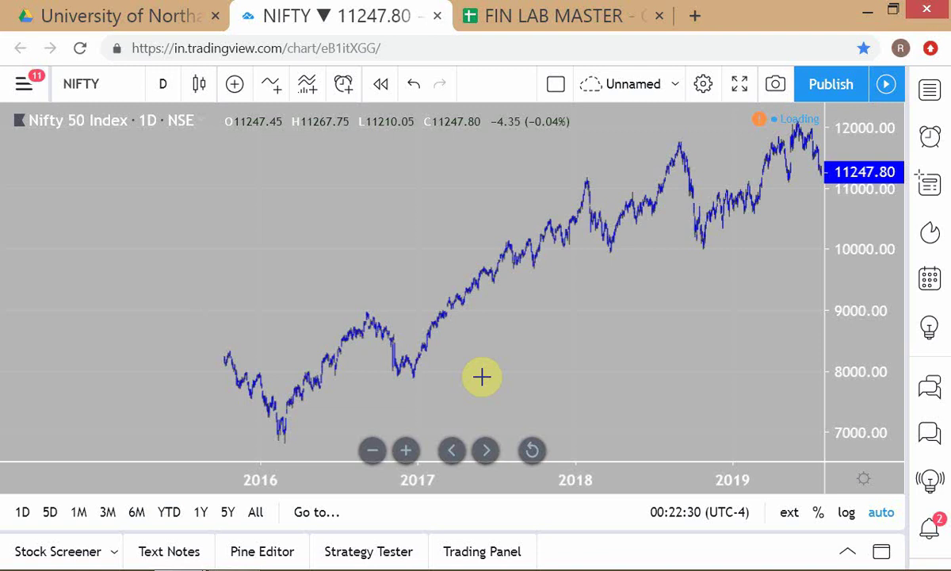
{"action": "scroll", "coordinate": [482, 400], "scroll_direction": "down", "scroll_amount": 3}
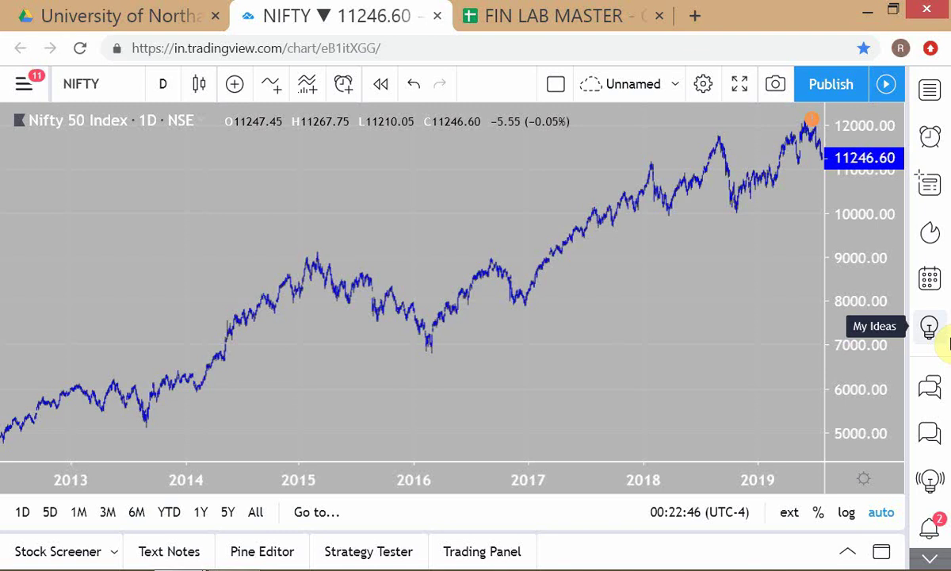
Step: Reread the article's Nifty support and resistance levels and check them against the Nifty 50 daily chart
{"action": "key", "text": "alt+Tab"}
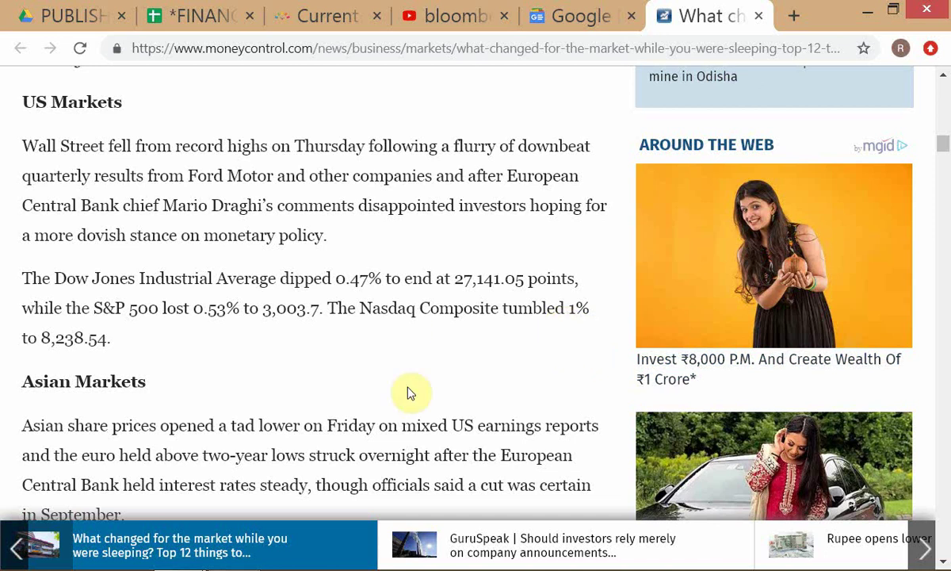
{"action": "scroll", "coordinate": [410, 392], "scroll_direction": "up", "scroll_amount": 8}
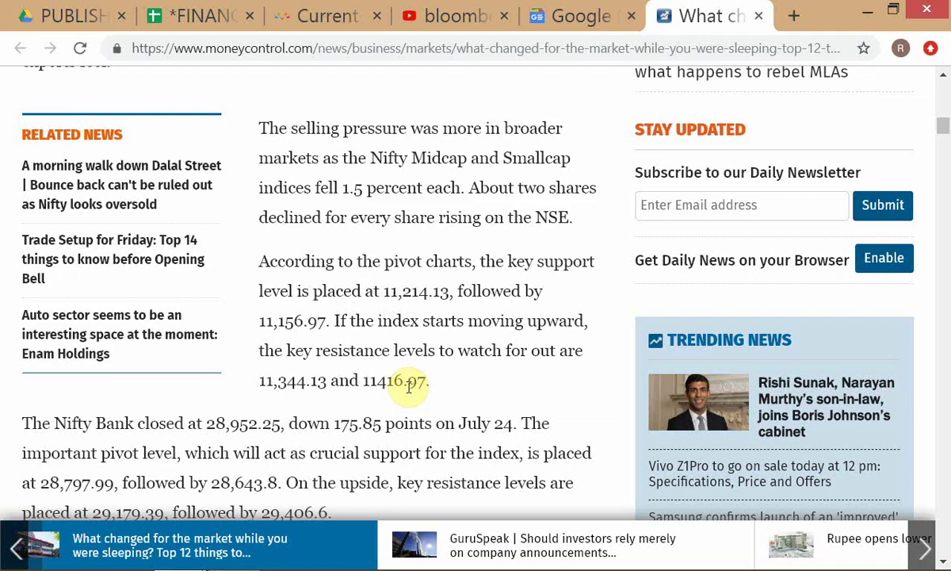
{"action": "key", "text": "alt+Tab"}
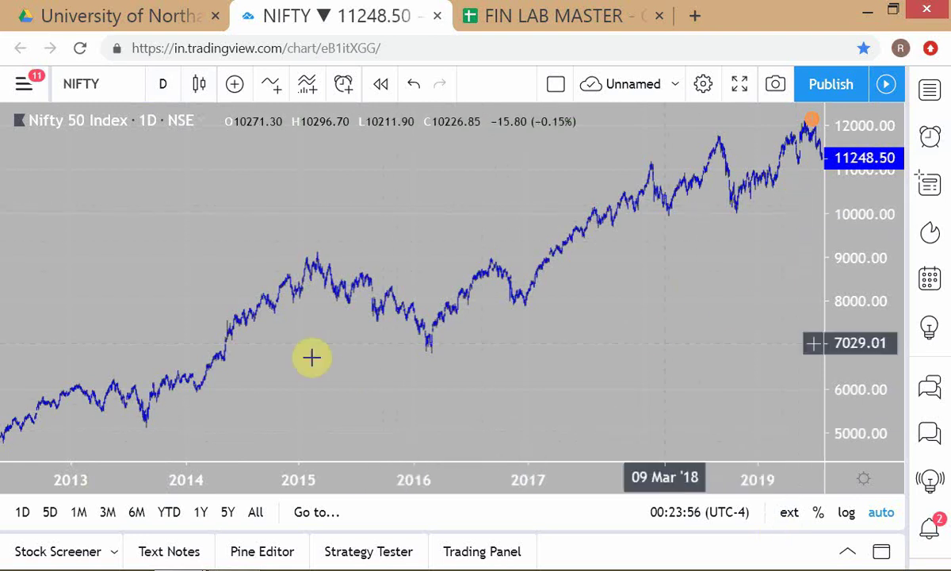
{"action": "key", "text": "alt+Tab"}
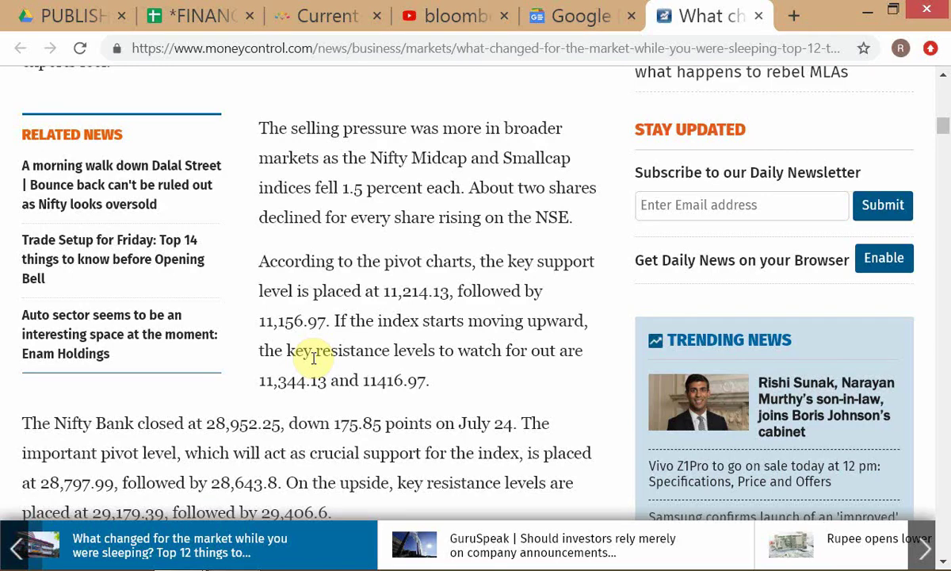
{"action": "key", "text": "alt+Tab"}
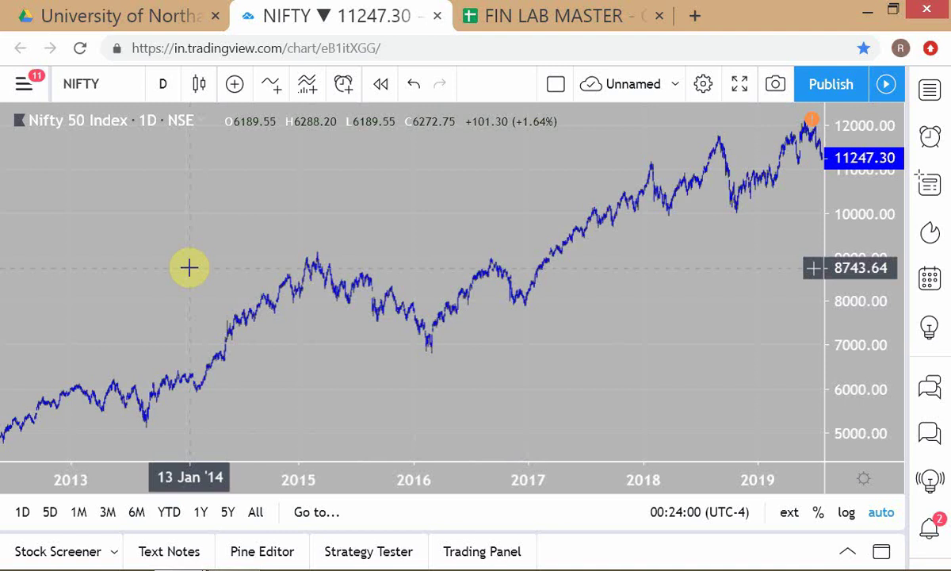
Step: Load the SPY symbol, SPDR S&P 500 ETF Trust, on the daily chart in place of NIFTY
{"action": "left_click", "coordinate": [103, 91]}
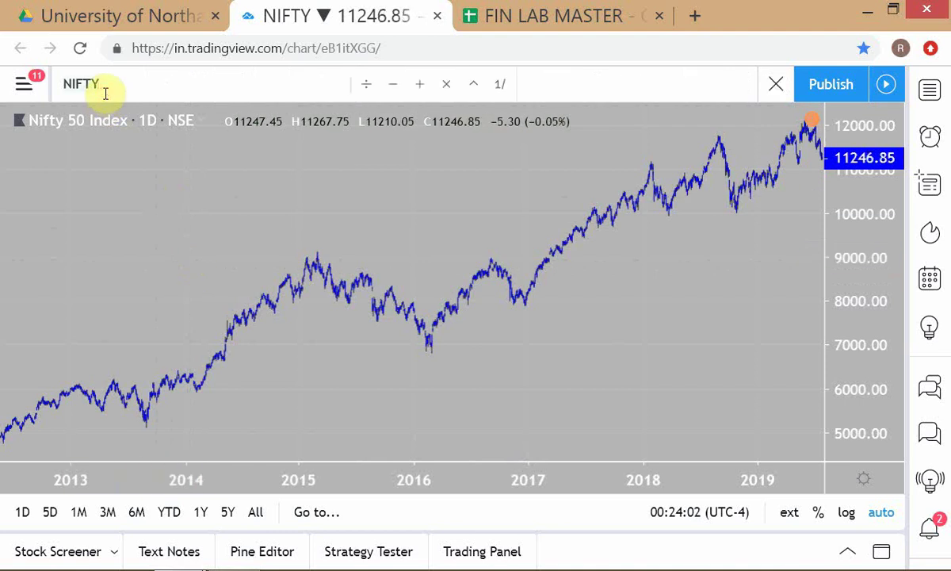
{"action": "type", "text": "SPY"}
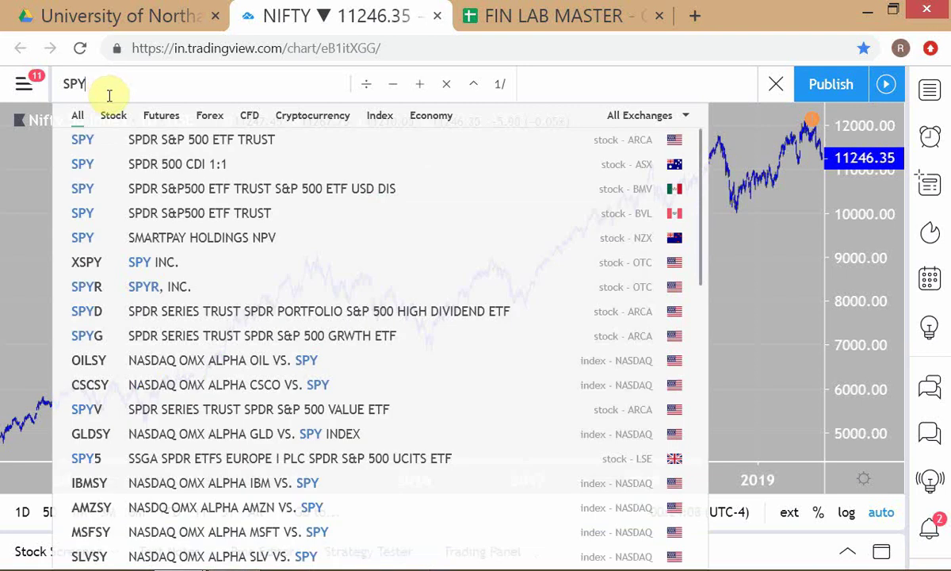
{"action": "left_click", "coordinate": [283, 151]}
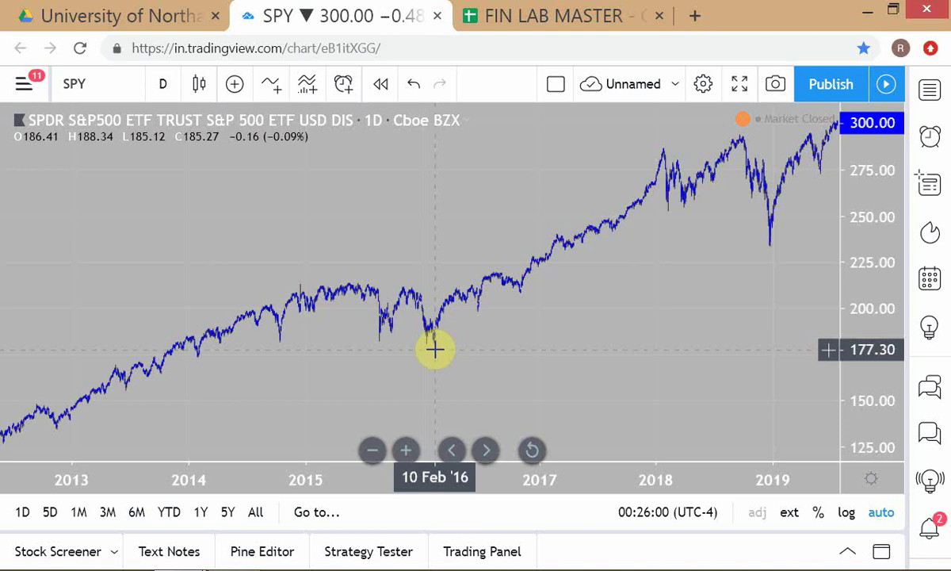
Step: Reread the article's US Markets section and return to the SPY chart on TradingView
{"action": "key", "text": "alt+Tab"}
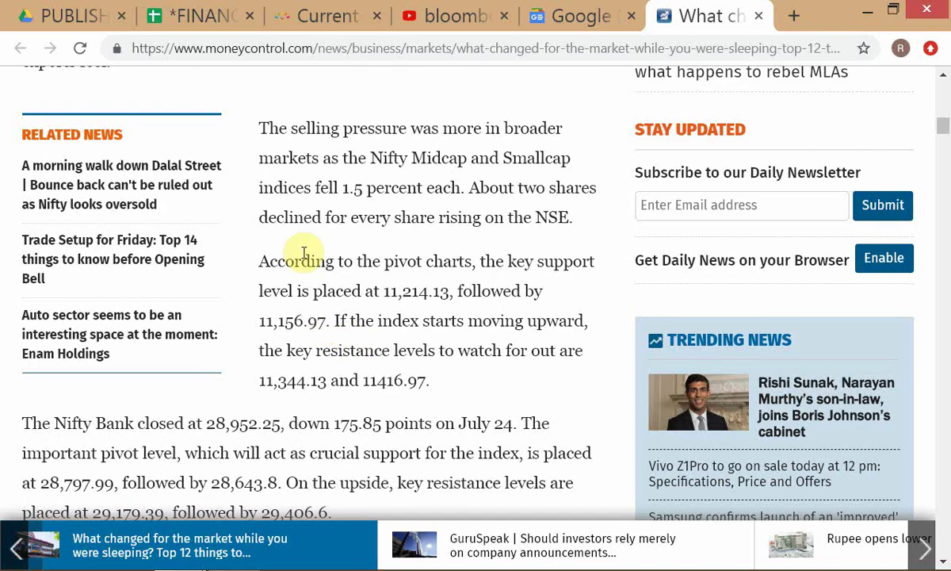
{"action": "scroll", "coordinate": [305, 252], "scroll_direction": "up", "scroll_amount": 5}
{"action": "scroll", "coordinate": [308, 231], "scroll_direction": "down", "scroll_amount": 12}
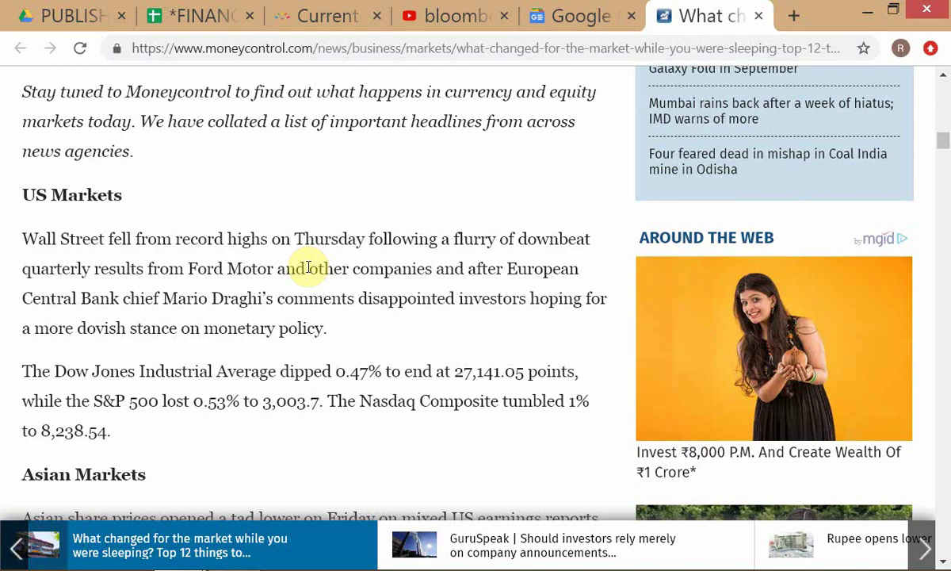
{"action": "key", "text": "alt+Tab"}
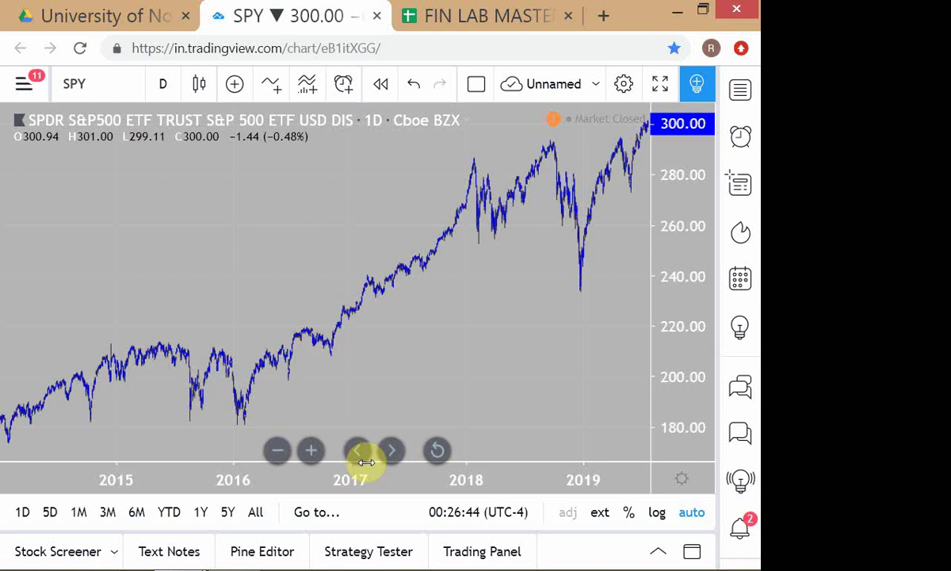
Step: Open the chart's symbol search and zoom the browser page out one level
{"action": "mouse_move", "coordinate": [179, 565]}
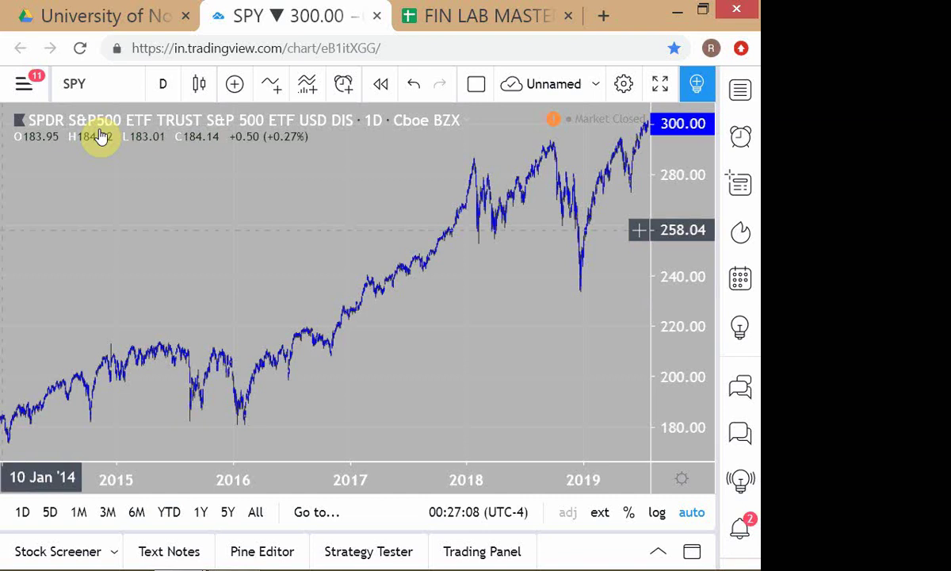
{"action": "left_click", "coordinate": [127, 84]}
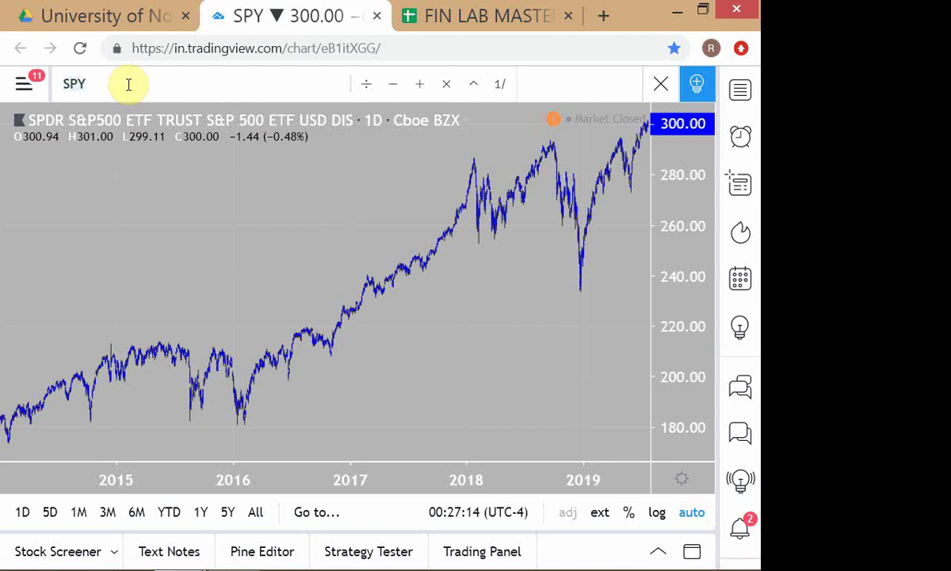
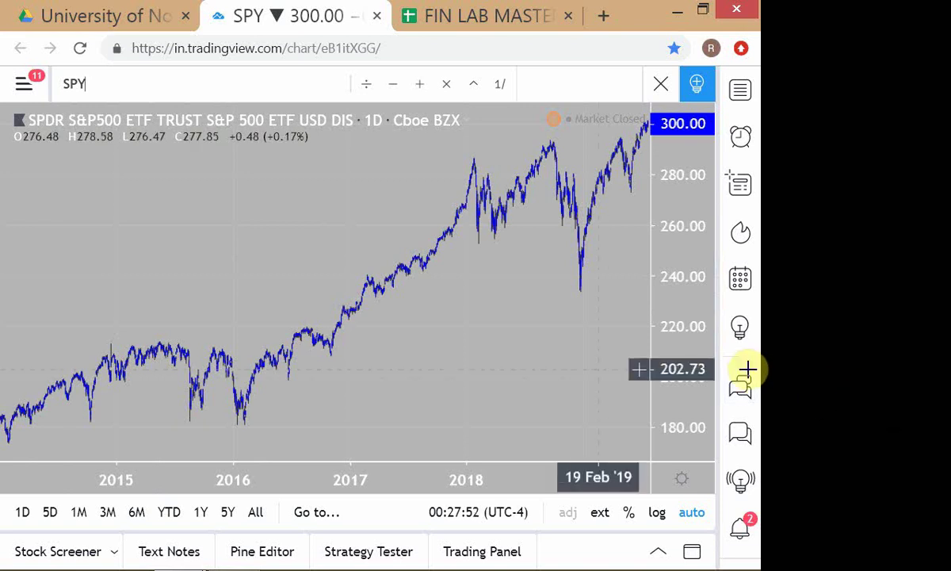
{"action": "key", "text": "ctrl+minus"}
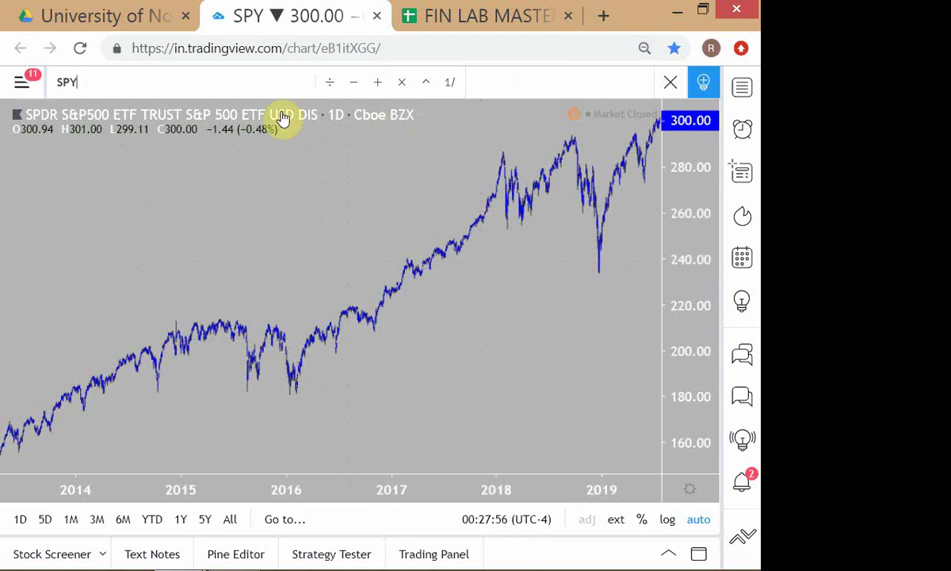
Step: Look up NIFTY and SPY in the symbol search and close it, keeping SPY on the chart
{"action": "left_click", "coordinate": [204, 82]}
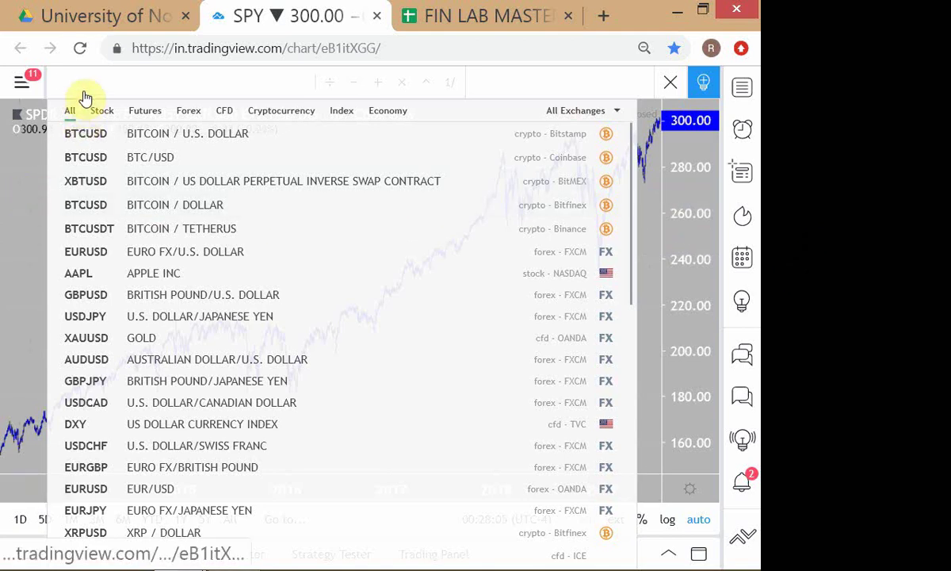
{"action": "type", "text": "NIFTY"}
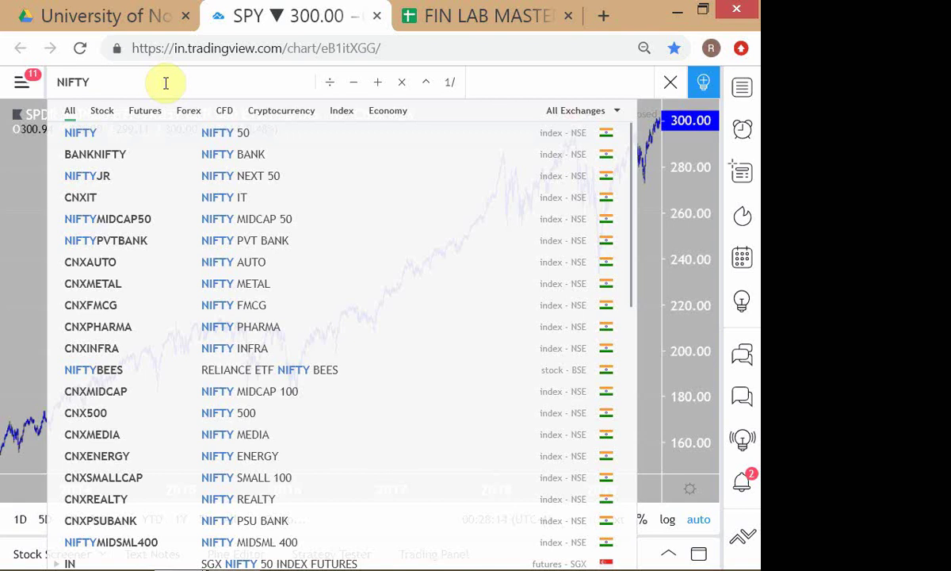
{"action": "key", "text": "BackSpace"}
{"action": "key", "text": "BackSpace"}
{"action": "key", "text": "BackSpace"}
{"action": "key", "text": "BackSpace"}
{"action": "key", "text": "BackSpace"}
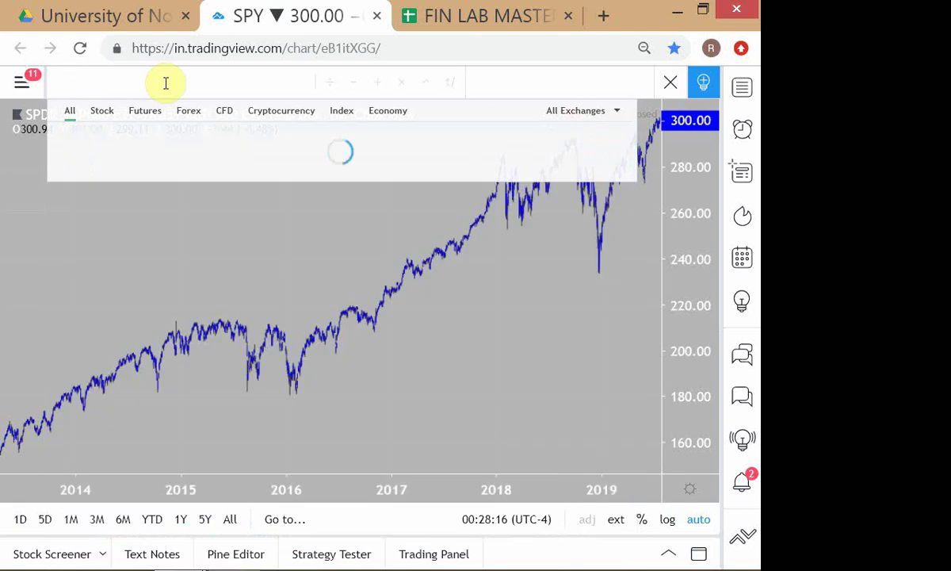
{"action": "type", "text": "SPY"}
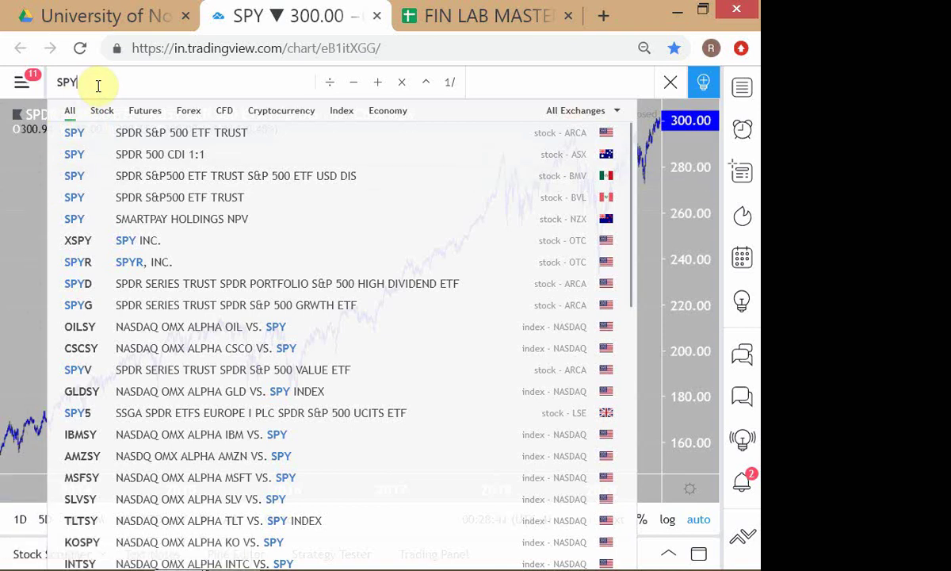
{"action": "left_click", "coordinate": [27, 182]}
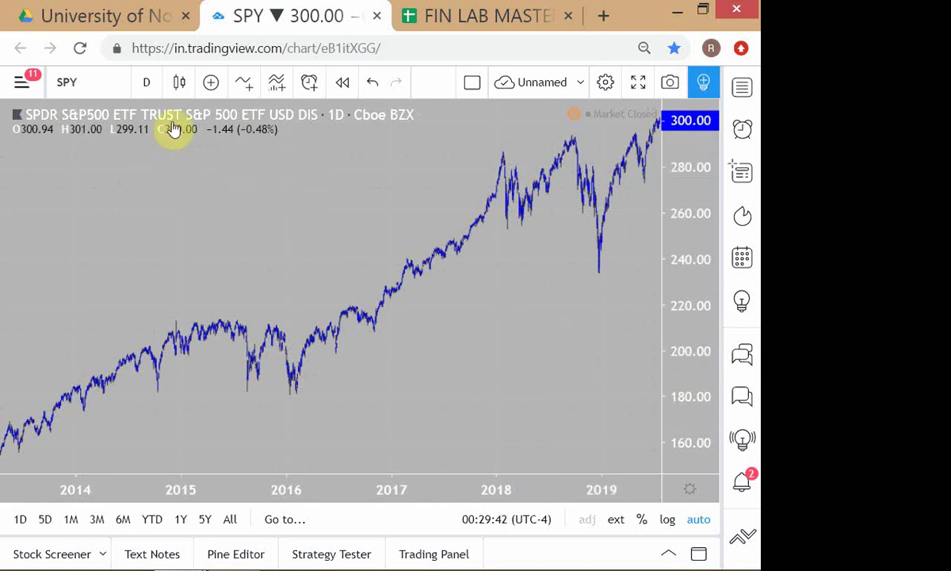
Step: Set the SPY chart's interval to 1 hour
{"action": "left_click", "coordinate": [173, 85]}
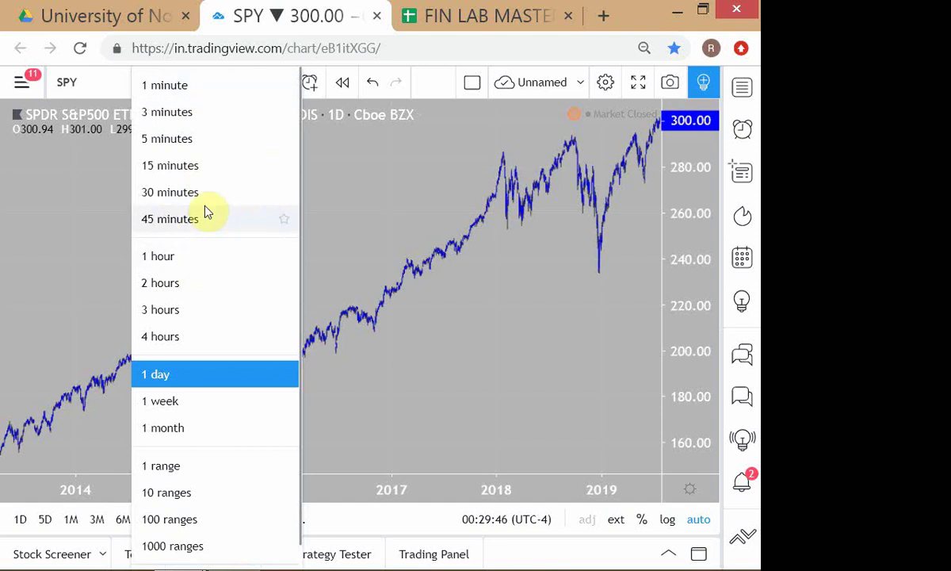
{"action": "left_click", "coordinate": [204, 261]}
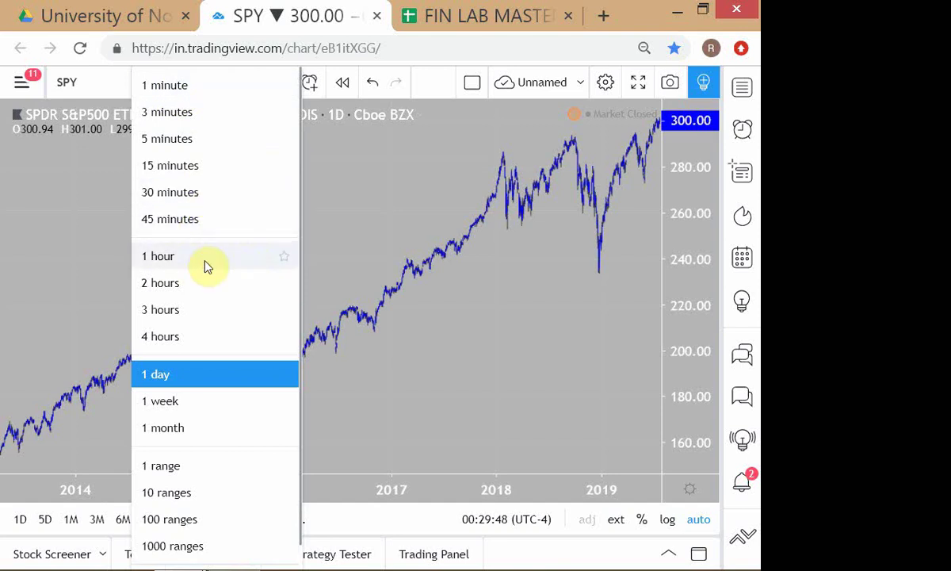
{"action": "left_click", "coordinate": [204, 260]}
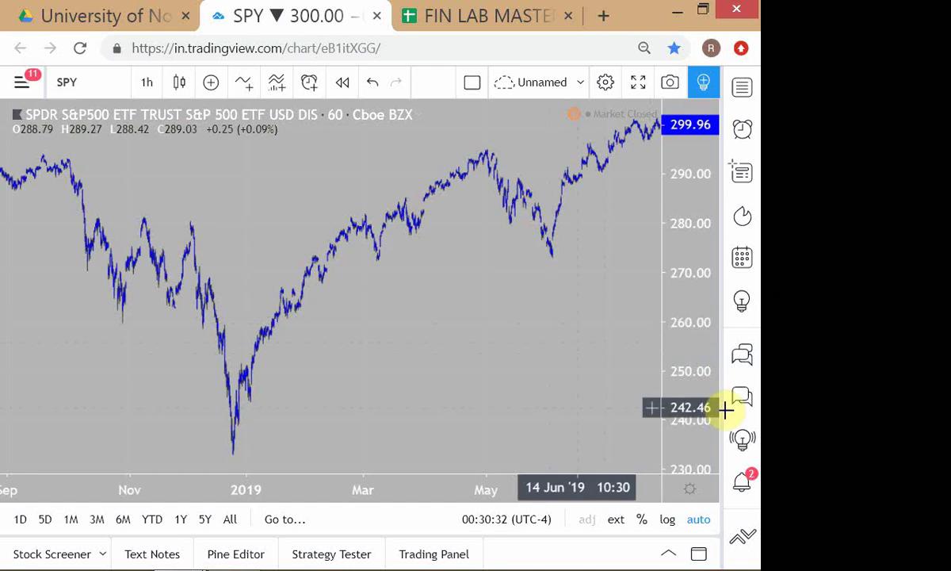
Step: Examine the hourly SPY chart's price swings from spring through July 2019 at several time scales
{"action": "scroll", "coordinate": [726, 408], "scroll_direction": "up", "scroll_amount": 6}
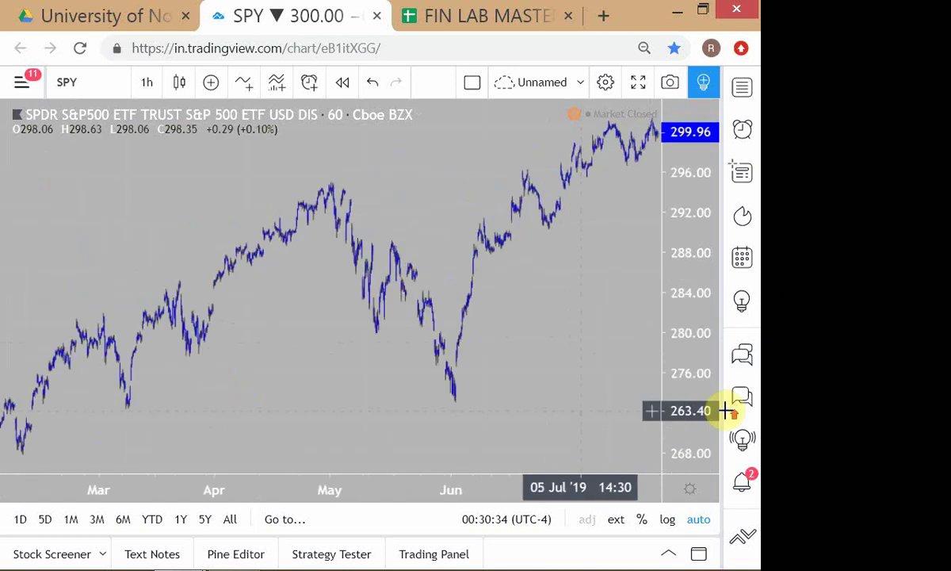
{"action": "scroll", "coordinate": [727, 410], "scroll_direction": "up", "scroll_amount": 6}
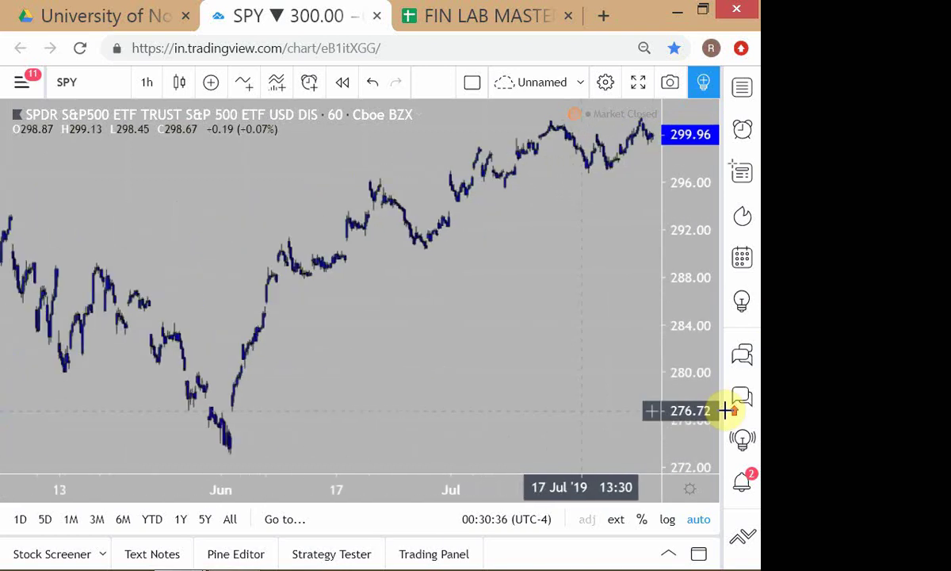
{"action": "scroll", "coordinate": [727, 410], "scroll_direction": "up", "scroll_amount": 4}
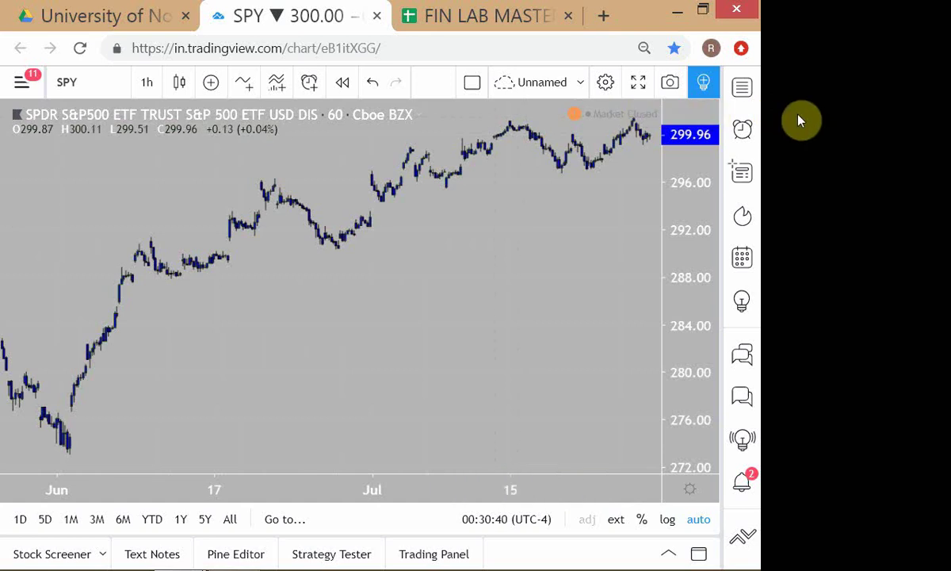
{"action": "scroll", "coordinate": [779, 295], "scroll_direction": "up", "scroll_amount": 3}
{"action": "scroll", "coordinate": [779, 295], "scroll_direction": "down", "scroll_amount": 2}
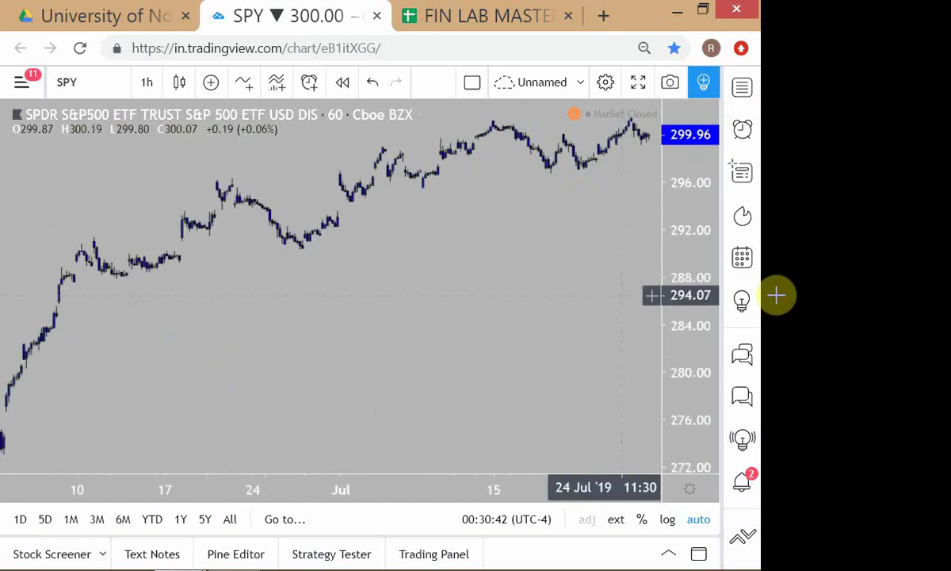
{"action": "scroll", "coordinate": [776, 295], "scroll_direction": "up", "scroll_amount": 2}
{"action": "scroll", "coordinate": [777, 295], "scroll_direction": "down", "scroll_amount": 3}
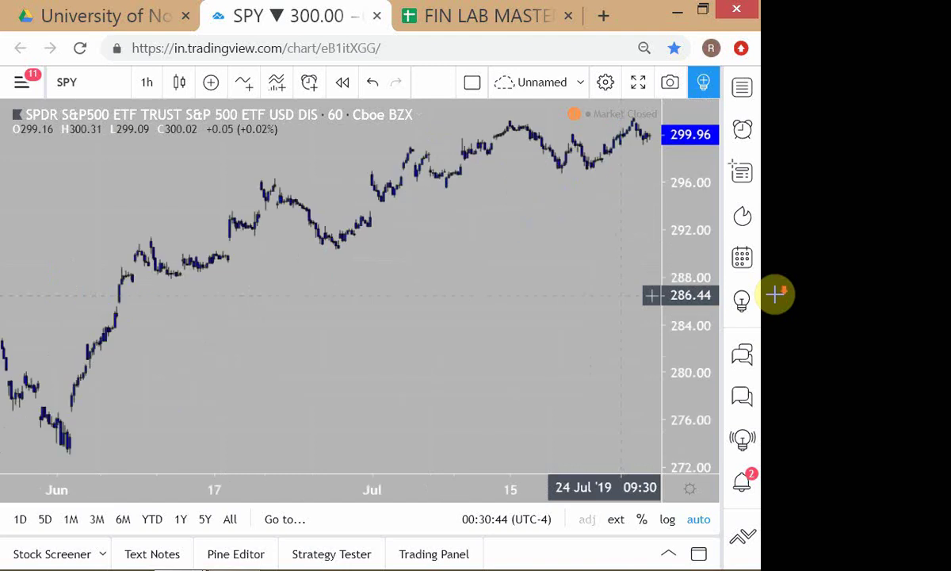
{"action": "scroll", "coordinate": [776, 295], "scroll_direction": "down", "scroll_amount": 2}
{"action": "scroll", "coordinate": [776, 295], "scroll_direction": "up", "scroll_amount": 1}
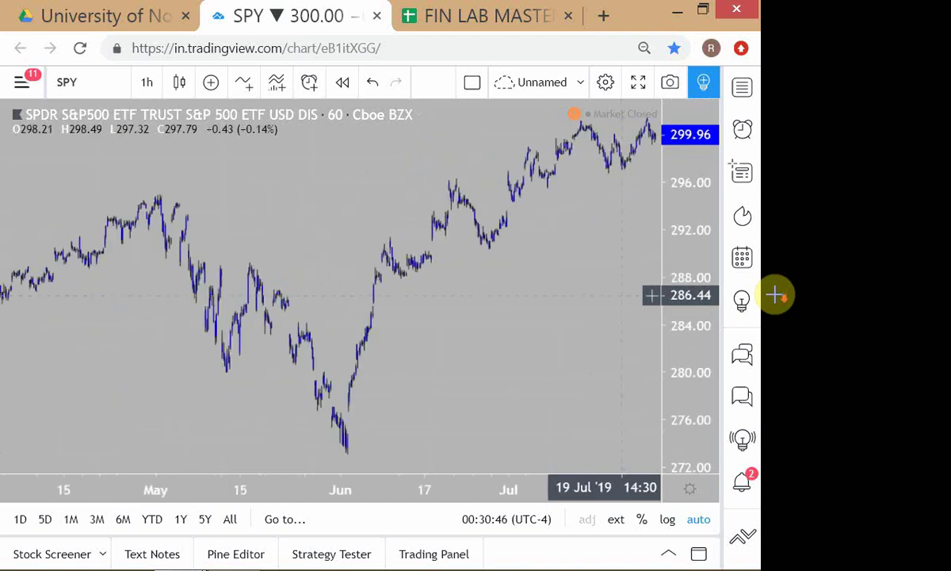
{"action": "scroll", "coordinate": [776, 295], "scroll_direction": "down", "scroll_amount": 2}
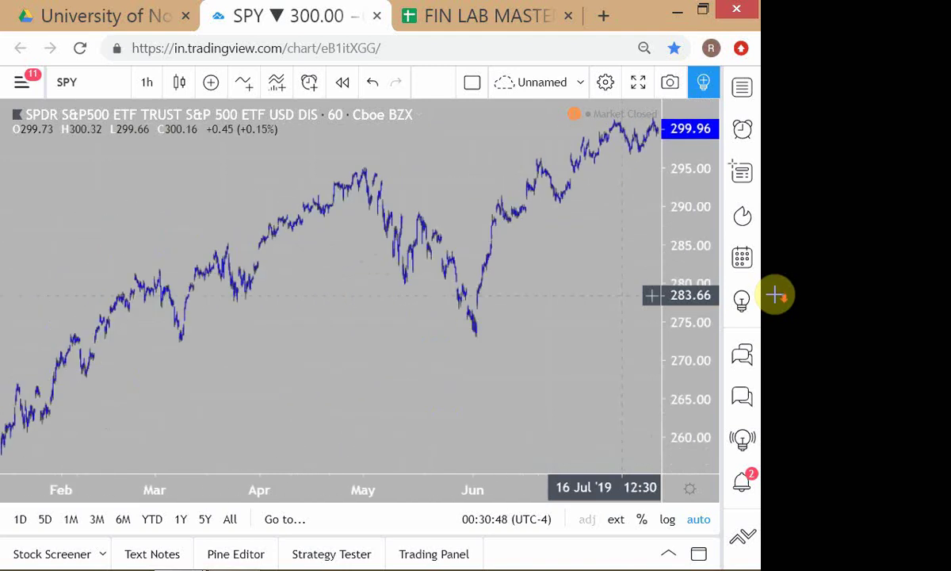
{"action": "scroll", "coordinate": [776, 295], "scroll_direction": "up", "scroll_amount": 2}
{"action": "scroll", "coordinate": [776, 295], "scroll_direction": "up", "scroll_amount": 2}
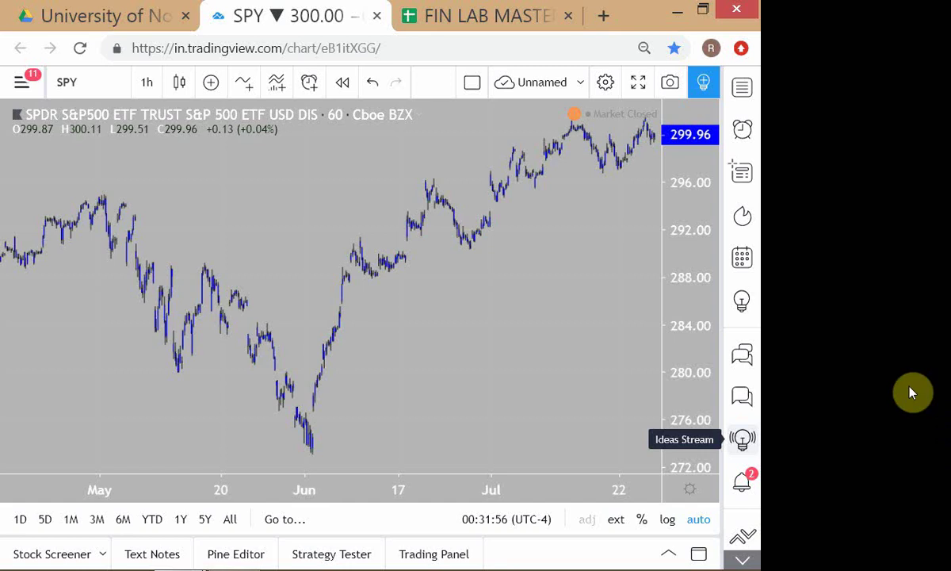
Step: Compare SPY's April to July 2019 hourly price action with its longer trend since late 2018
{"action": "scroll", "coordinate": [842, 269], "scroll_direction": "up", "scroll_amount": 2}
{"action": "scroll", "coordinate": [785, 271], "scroll_direction": "down", "scroll_amount": 2}
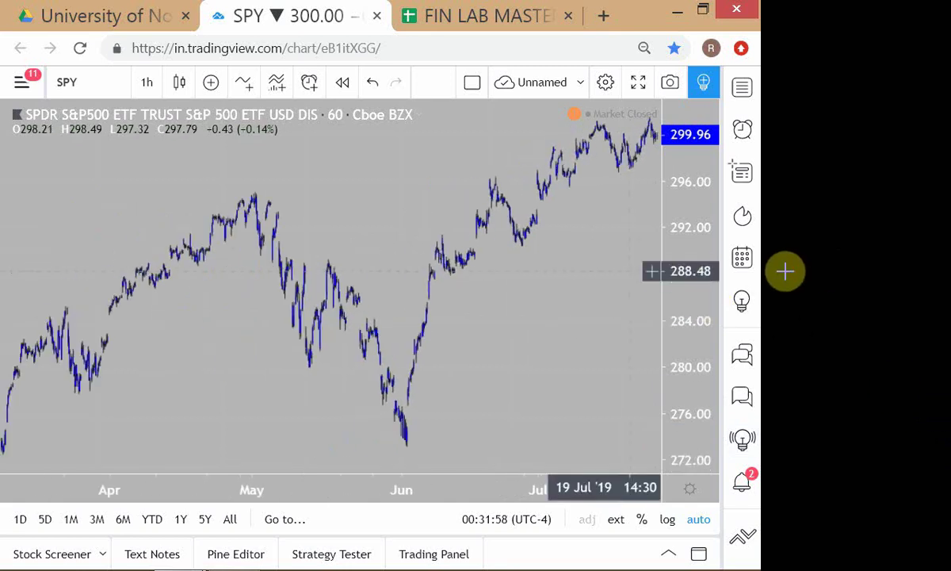
{"action": "scroll", "coordinate": [784, 271], "scroll_direction": "up", "scroll_amount": 1}
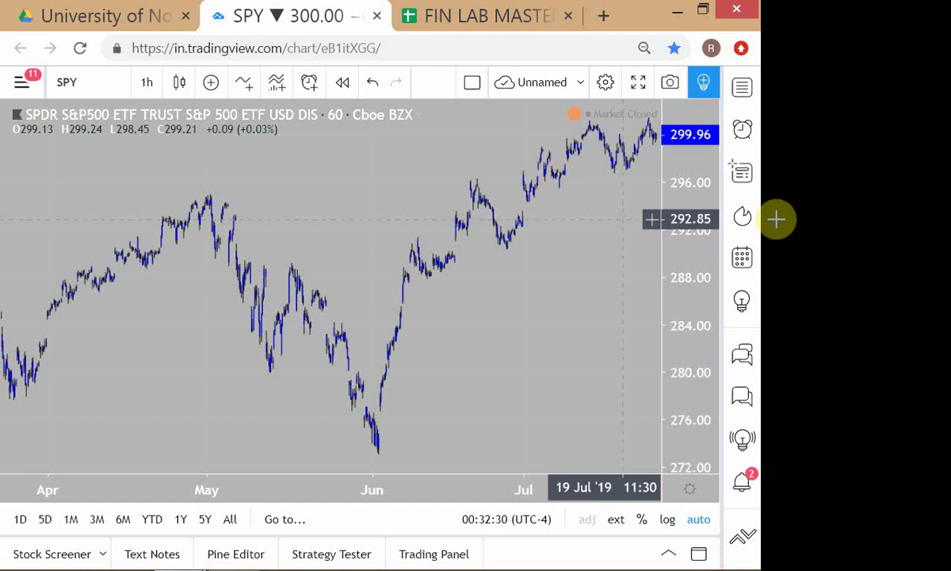
{"action": "key", "text": "Left"}
{"action": "key", "text": "Left"}
{"action": "key", "text": "Left"}
{"action": "key", "text": "Left"}
{"action": "key", "text": "Left"}
{"action": "key", "text": "Left"}
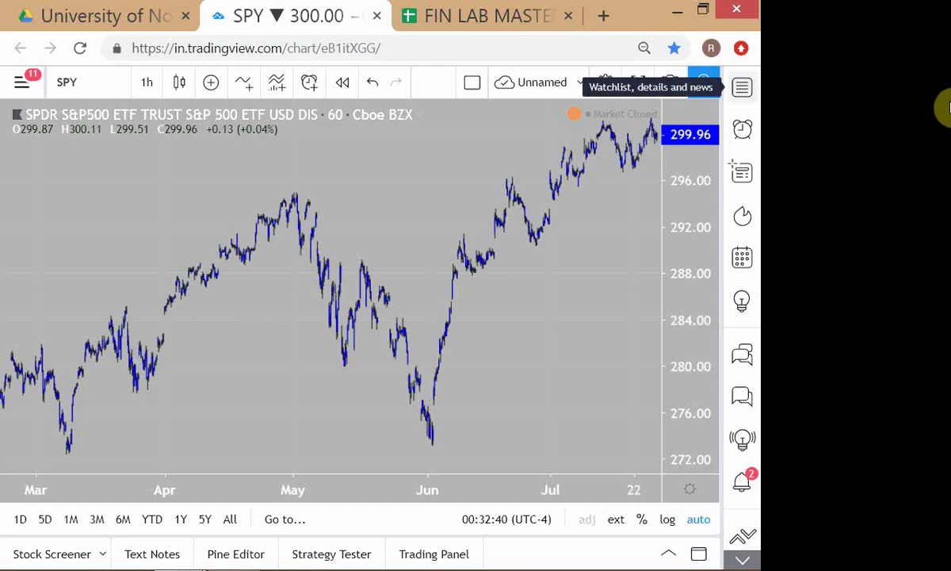
{"action": "scroll", "coordinate": [877, 291], "scroll_direction": "down", "scroll_amount": 3}
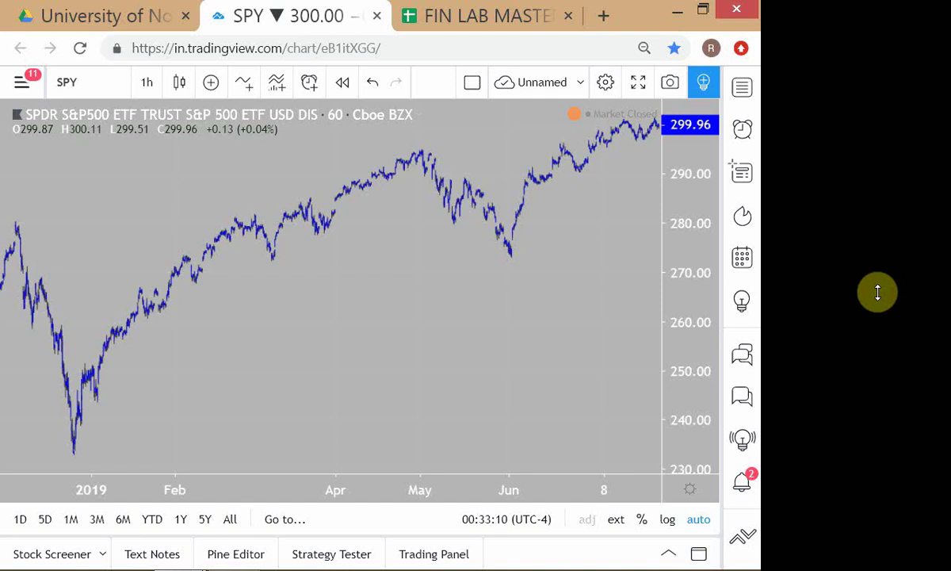
Step: Set the SPY chart's interval to 1 day to view its multi-year trend
{"action": "scroll", "coordinate": [797, 291], "scroll_direction": "down", "scroll_amount": 2}
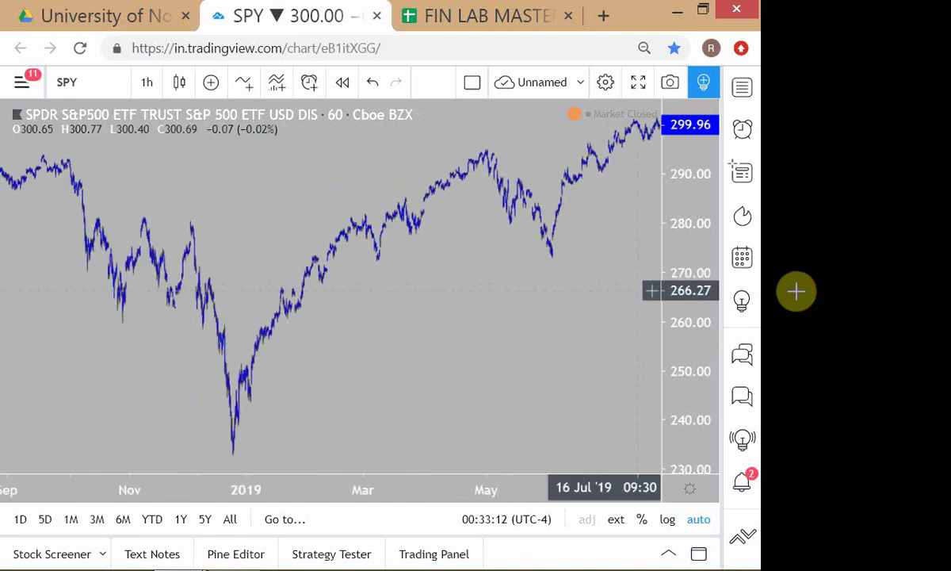
{"action": "scroll", "coordinate": [797, 291], "scroll_direction": "up", "scroll_amount": 1}
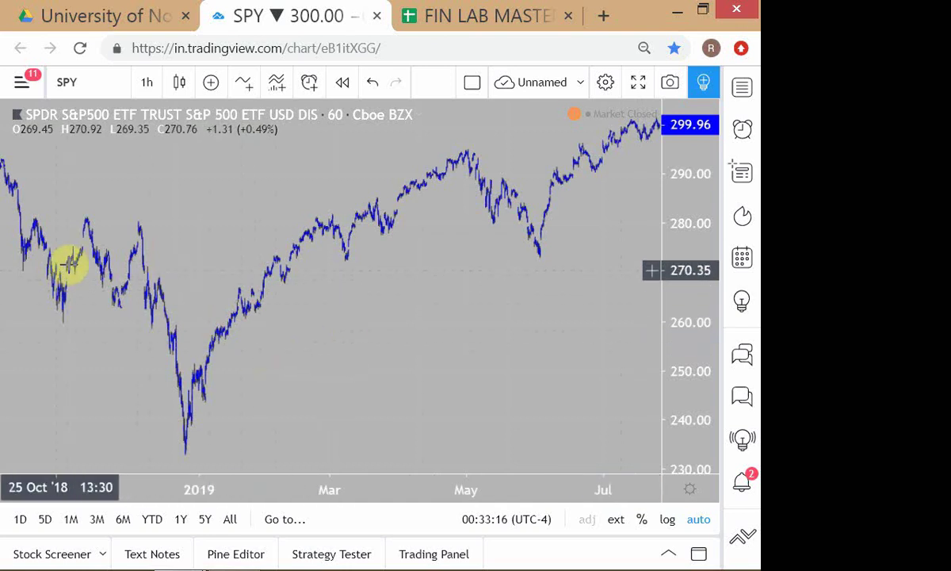
{"action": "left_click_drag", "start_coordinate": [244, 272], "coordinate": [289, 245]}
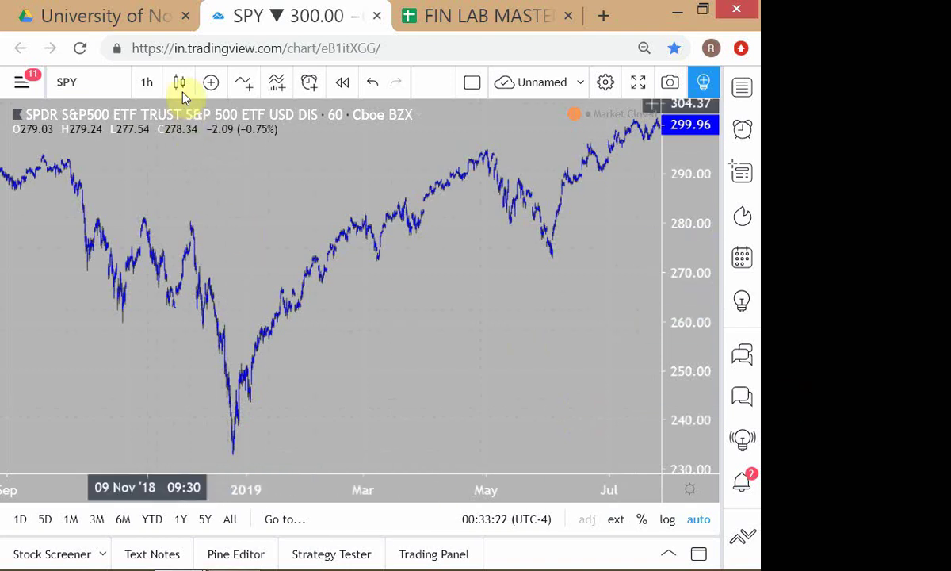
{"action": "left_click", "coordinate": [147, 82]}
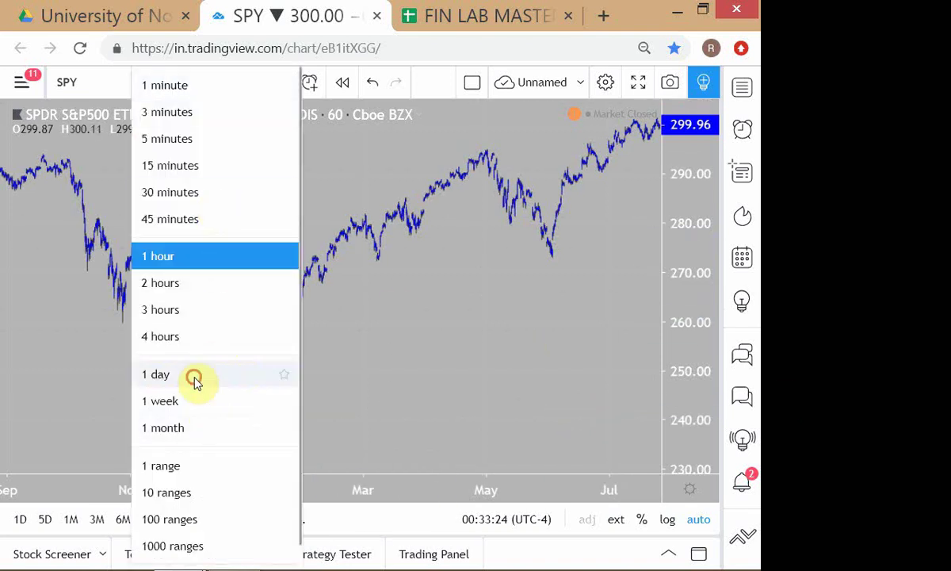
{"action": "left_click", "coordinate": [195, 382]}
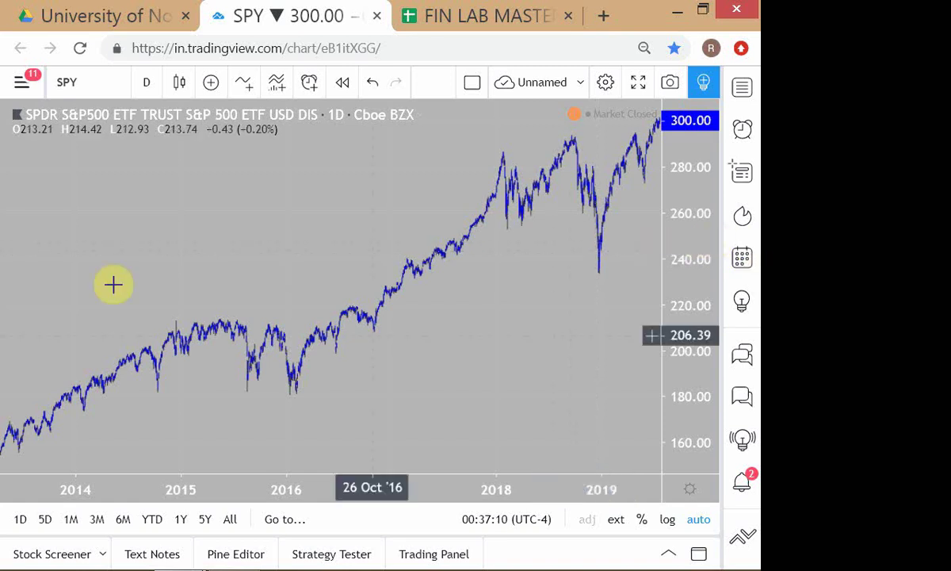
Step: Set the SPY chart's interval to 1 hour and examine the price swings from April through July 2019
{"action": "left_click", "coordinate": [145, 82]}
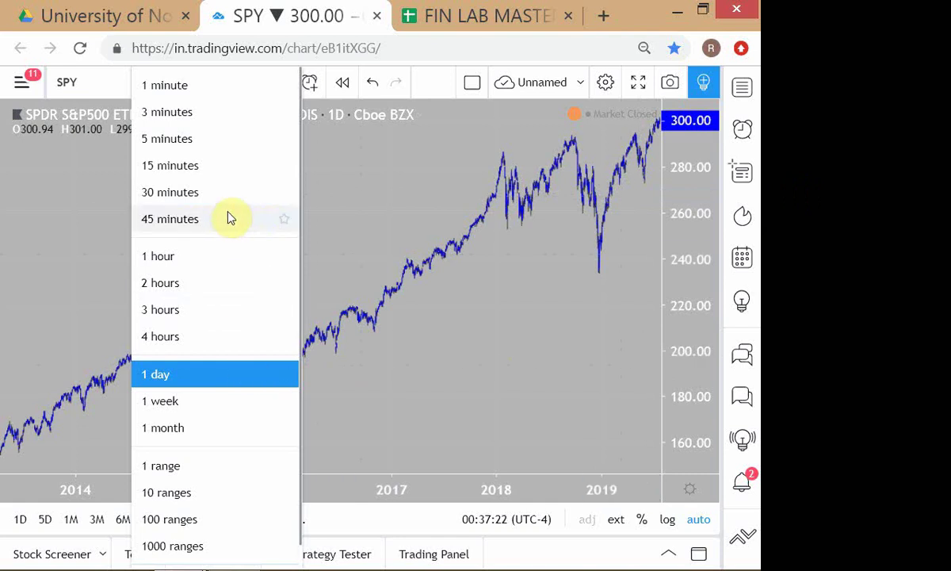
{"action": "left_click", "coordinate": [228, 263]}
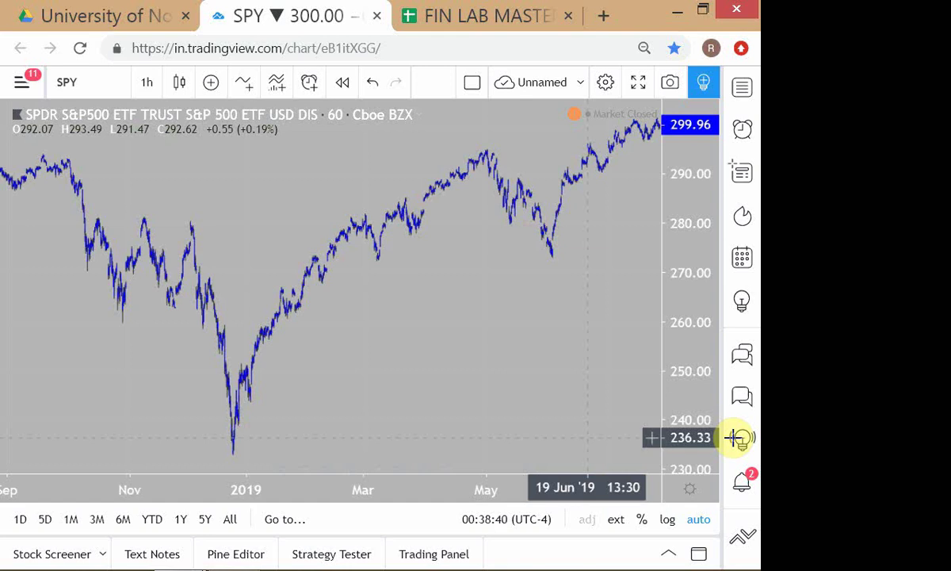
{"action": "scroll", "coordinate": [733, 438], "scroll_direction": "up", "scroll_amount": 3}
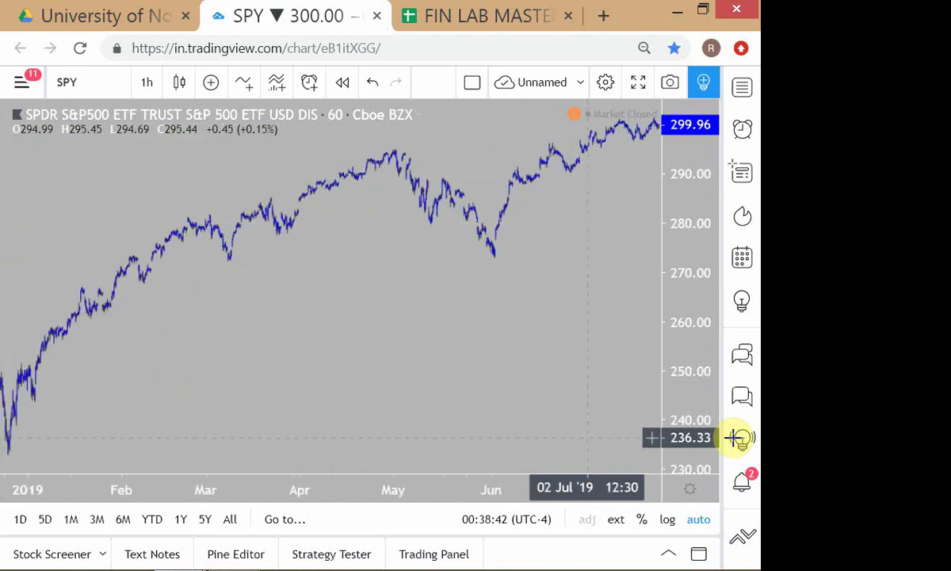
{"action": "scroll", "coordinate": [733, 437], "scroll_direction": "up", "scroll_amount": 2}
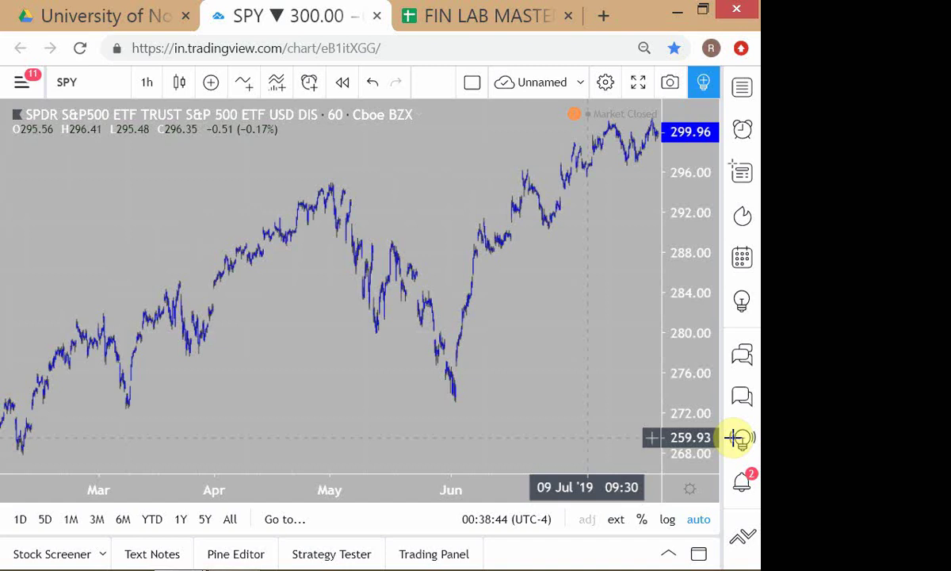
{"action": "scroll", "coordinate": [733, 437], "scroll_direction": "down", "scroll_amount": 1}
{"action": "scroll", "coordinate": [733, 438], "scroll_direction": "up", "scroll_amount": 2}
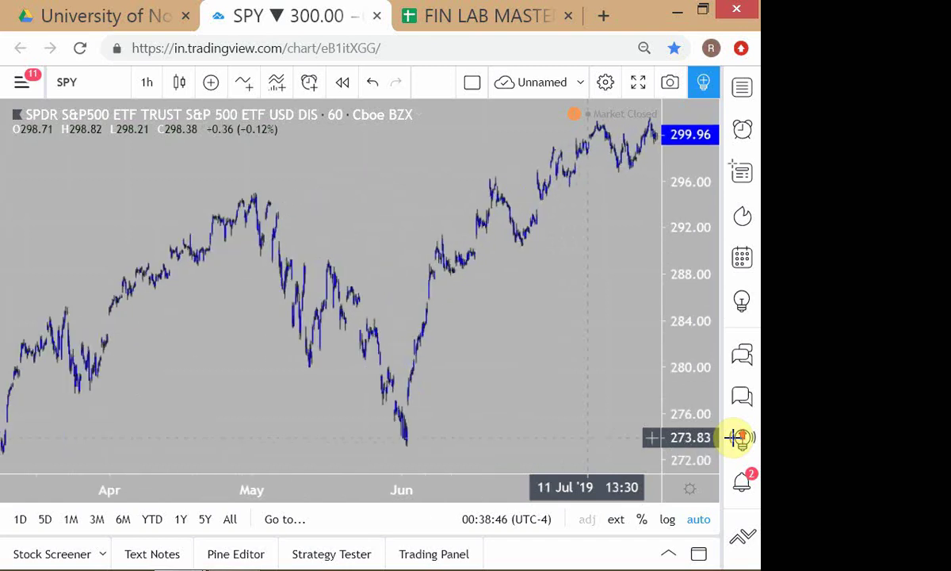
{"action": "scroll", "coordinate": [733, 438], "scroll_direction": "up", "scroll_amount": 1}
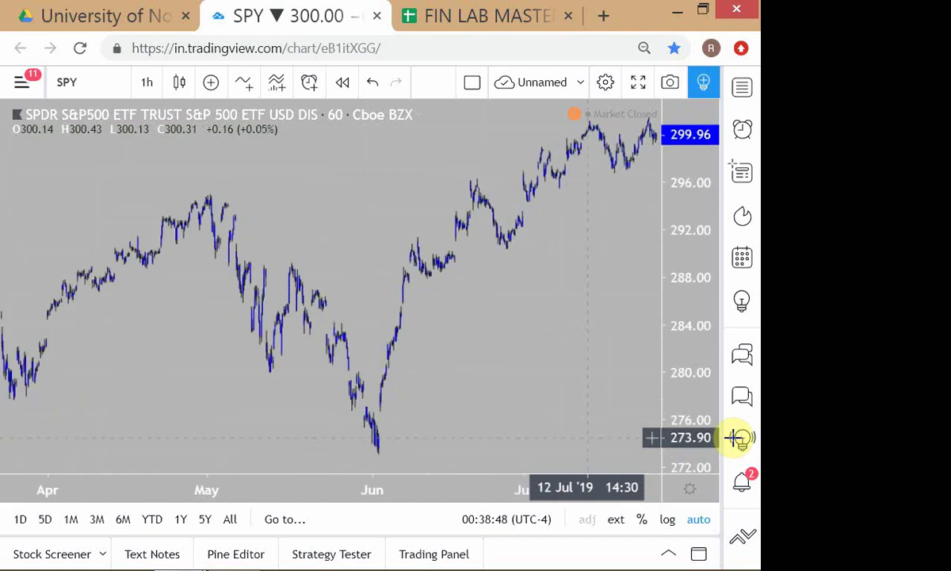
{"action": "scroll", "coordinate": [733, 438], "scroll_direction": "up", "scroll_amount": 1}
{"action": "scroll", "coordinate": [733, 438], "scroll_direction": "down", "scroll_amount": 1}
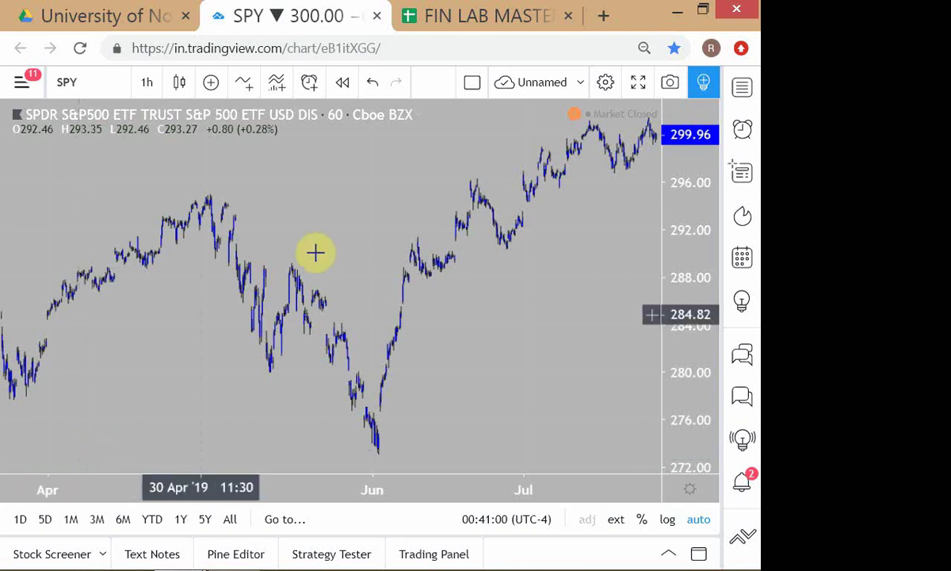
Step: Compare SPY's May to July 2019 hourly swings with the wider price trend since September 2018
{"action": "scroll", "coordinate": [749, 300], "scroll_direction": "up", "scroll_amount": 2}
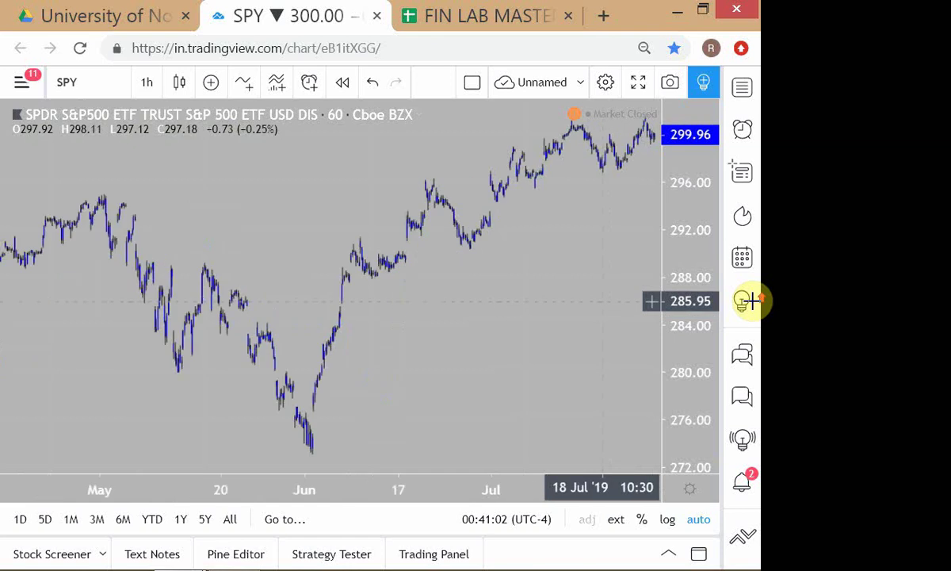
{"action": "scroll", "coordinate": [749, 300], "scroll_direction": "down", "scroll_amount": 3}
{"action": "scroll", "coordinate": [749, 300], "scroll_direction": "down", "scroll_amount": 4}
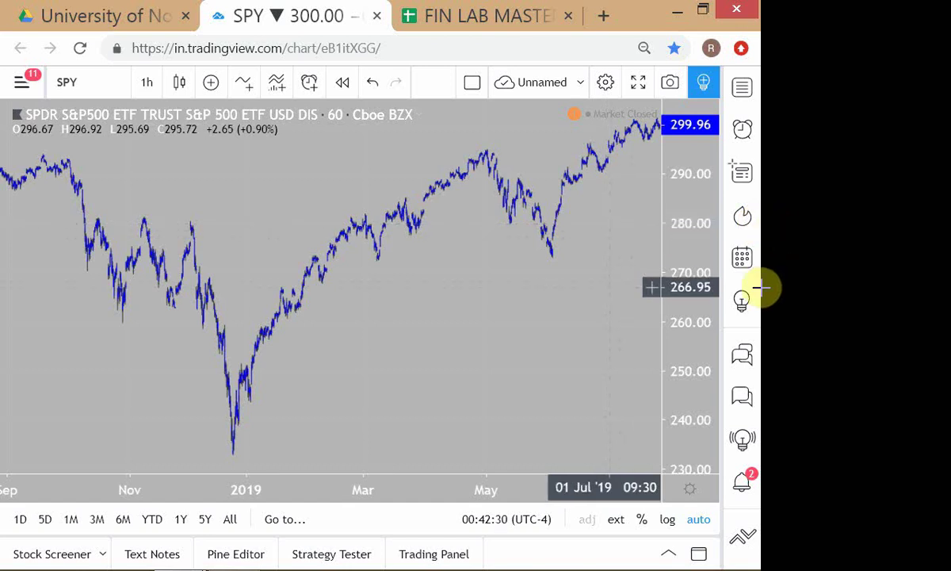
{"action": "scroll", "coordinate": [761, 288], "scroll_direction": "up", "scroll_amount": 1}
{"action": "scroll", "coordinate": [761, 288], "scroll_direction": "up", "scroll_amount": 1}
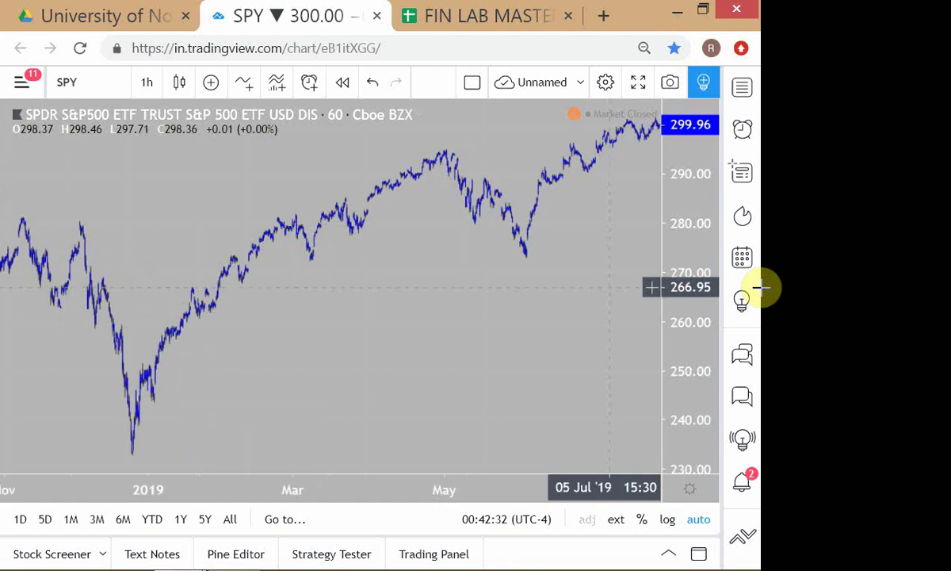
{"action": "scroll", "coordinate": [761, 288], "scroll_direction": "up", "scroll_amount": 4}
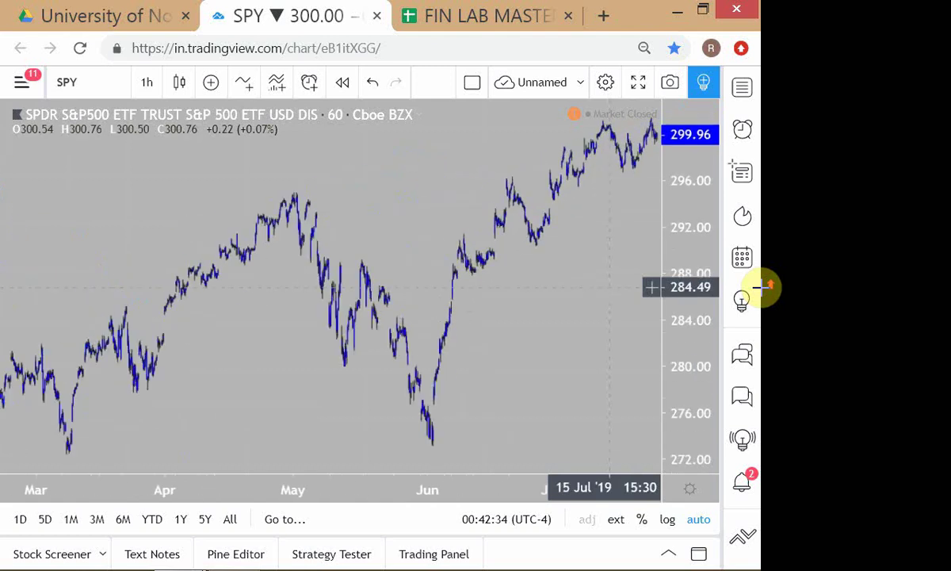
{"action": "scroll", "coordinate": [761, 288], "scroll_direction": "up", "scroll_amount": 2}
{"action": "scroll", "coordinate": [761, 288], "scroll_direction": "down", "scroll_amount": 1}
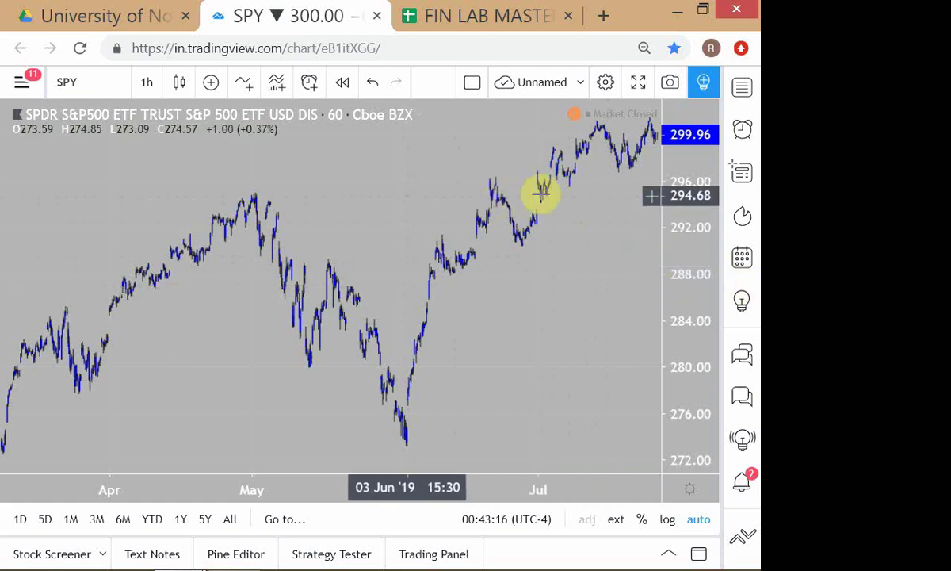
{"action": "key", "text": "ctrl+Down"}
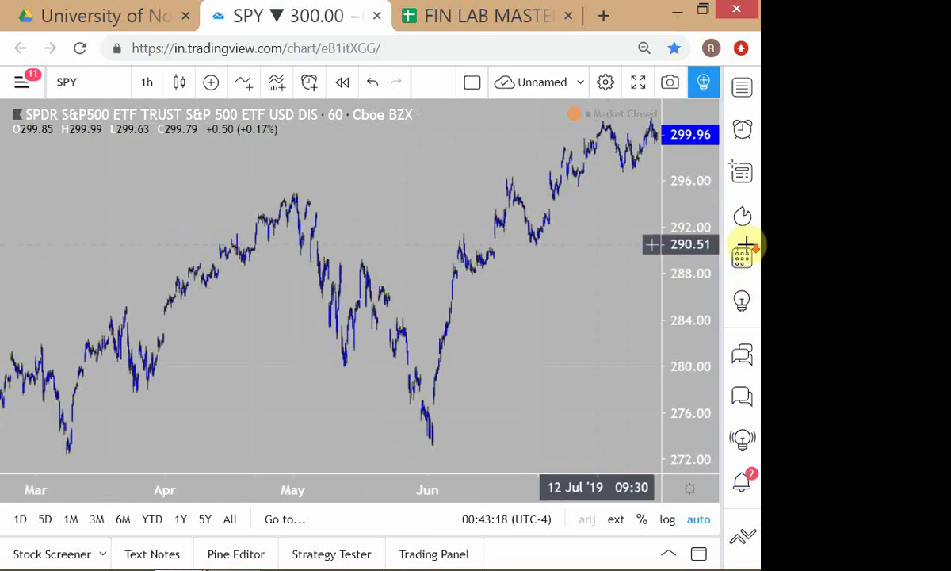
{"action": "key", "text": "ctrl+Down"}
{"action": "key", "text": "ctrl+Down"}
{"action": "key", "text": "ctrl+Down"}
{"action": "key", "text": "ctrl+Down"}
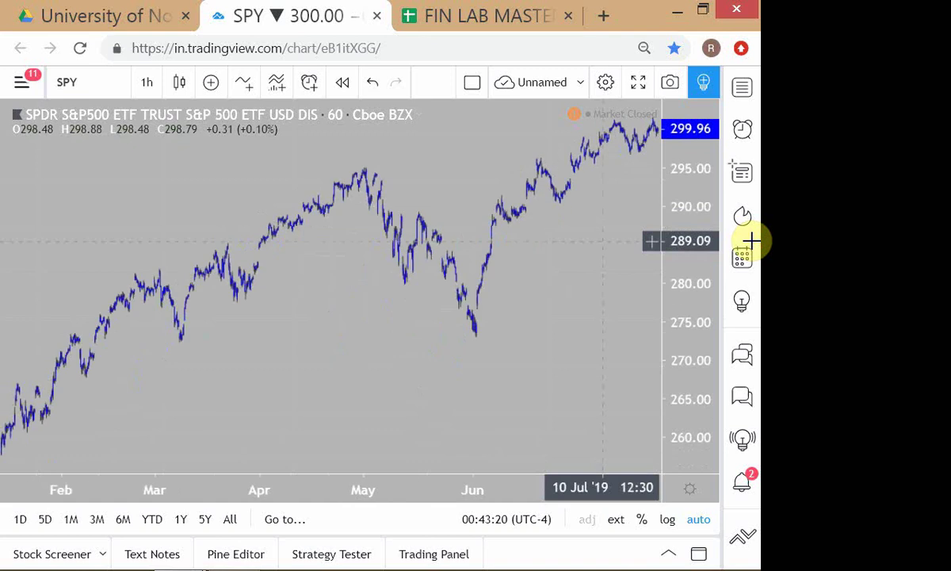
{"action": "key", "text": "ctrl+Down"}
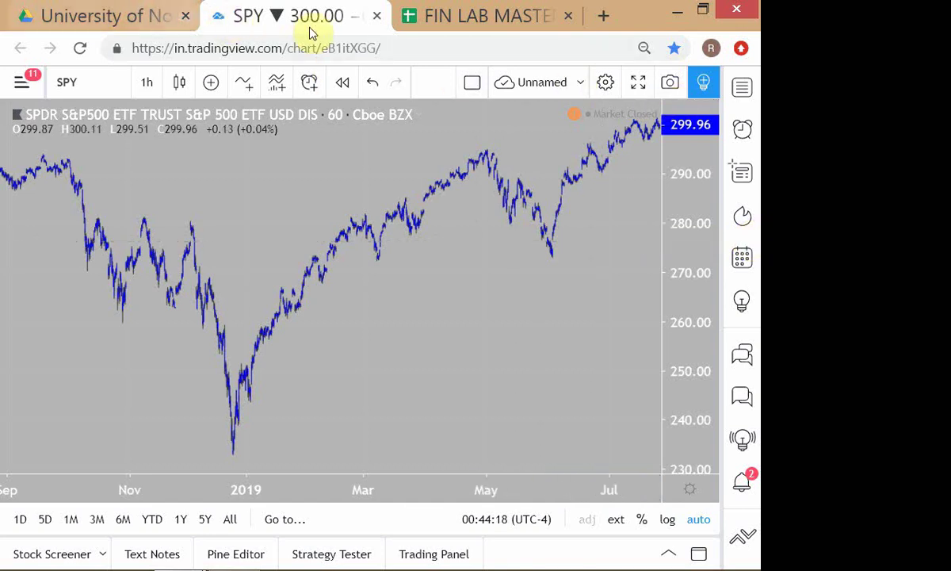
Step: Close the Google Drive file's page and bring up the FIN LAB MASTER spreadsheet
{"action": "left_click", "coordinate": [186, 16]}
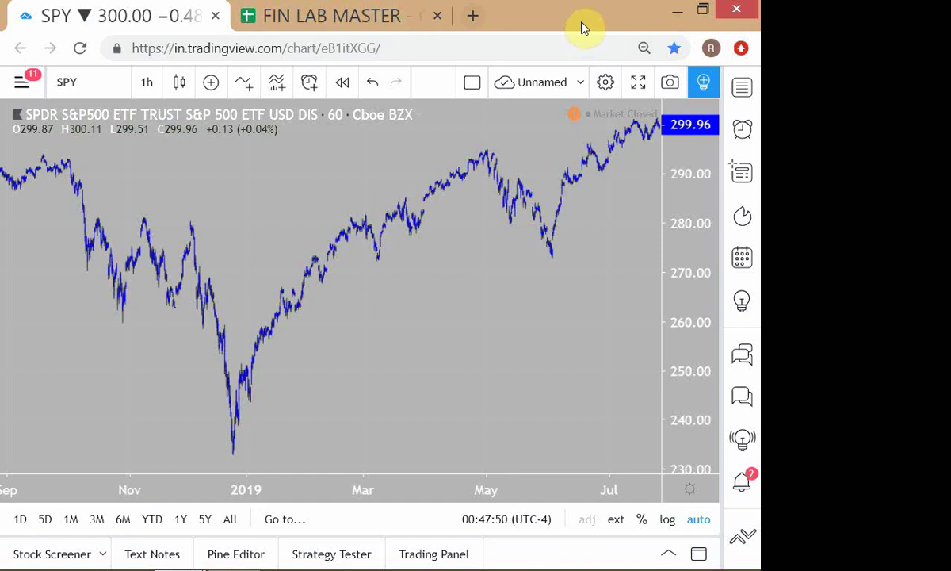
{"action": "left_click", "coordinate": [420, 16]}
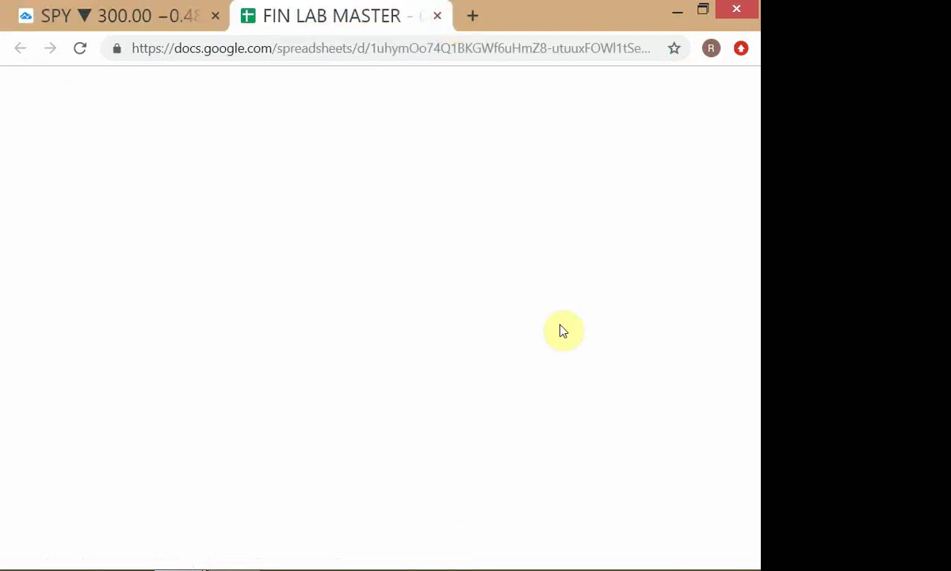
{"action": "scroll", "coordinate": [555, 433], "scroll_direction": "down", "scroll_amount": 5}
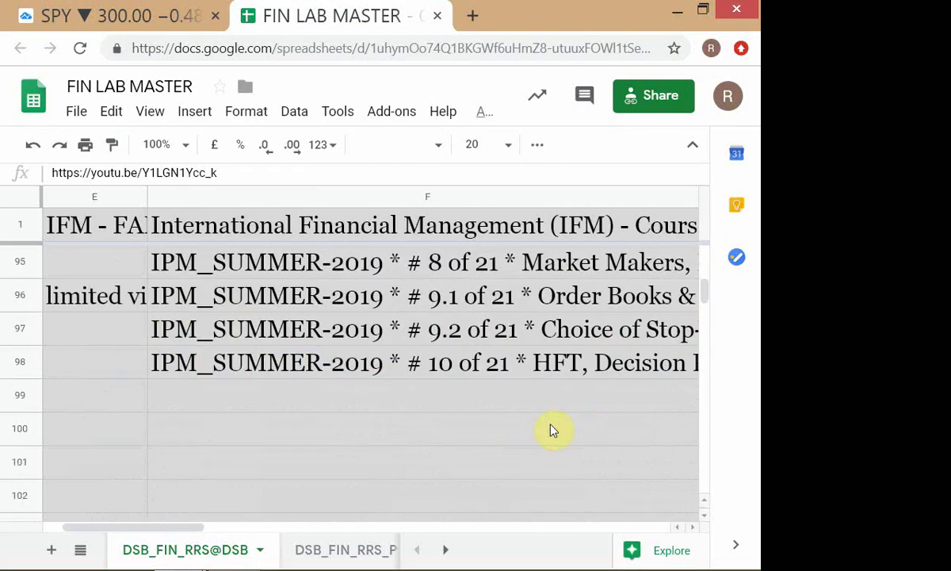
Step: Look through the IPM_SUMMER-2019 session titles and their video links in rows 94 to 98
{"action": "left_click", "coordinate": [544, 373]}
{"action": "key", "text": "Right"}
{"action": "key", "text": "Right"}
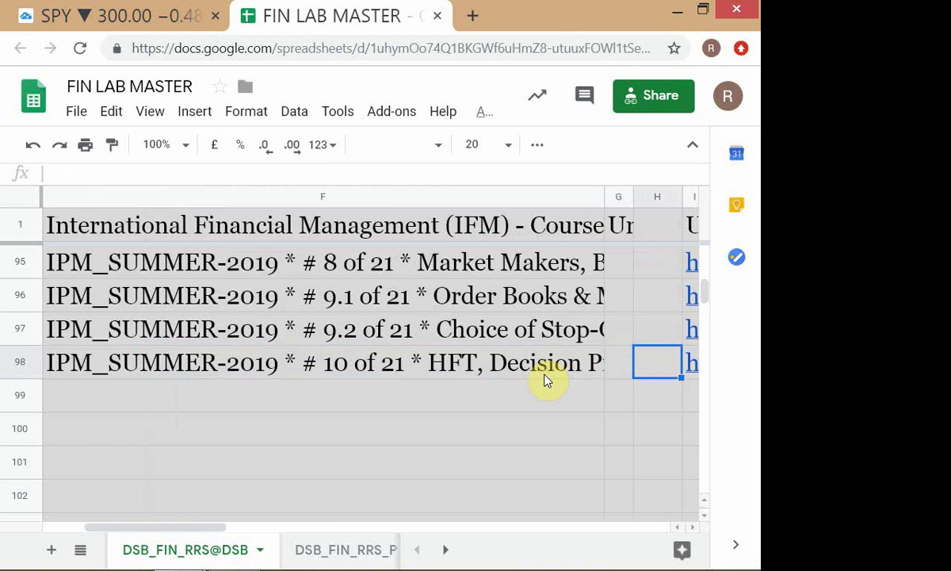
{"action": "key", "text": "Right"}
{"action": "key", "text": "Up"}
{"action": "key", "text": "Up"}
{"action": "key", "text": "Up"}
{"action": "key", "text": "Up"}
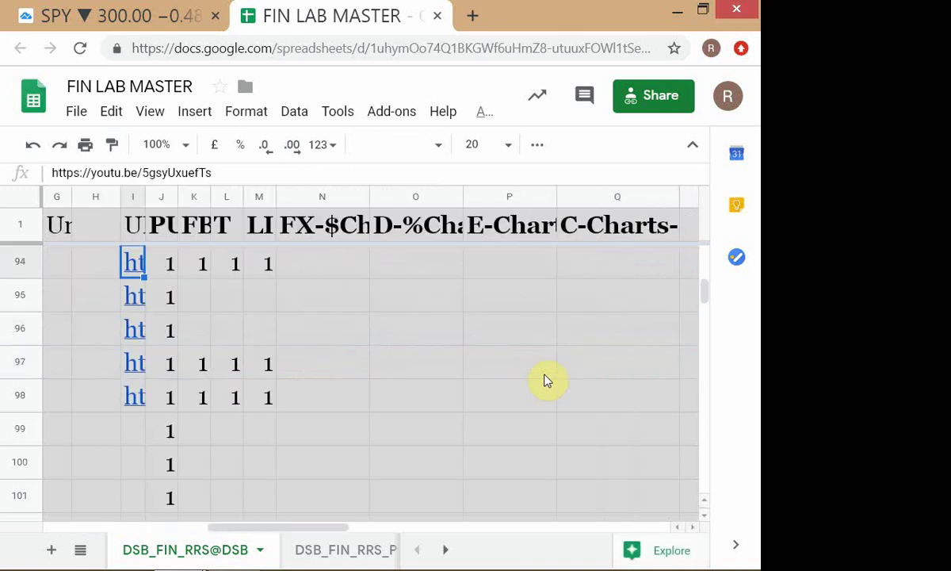
{"action": "key", "text": "Left"}
{"action": "key", "text": "Left"}
{"action": "key", "text": "Left"}
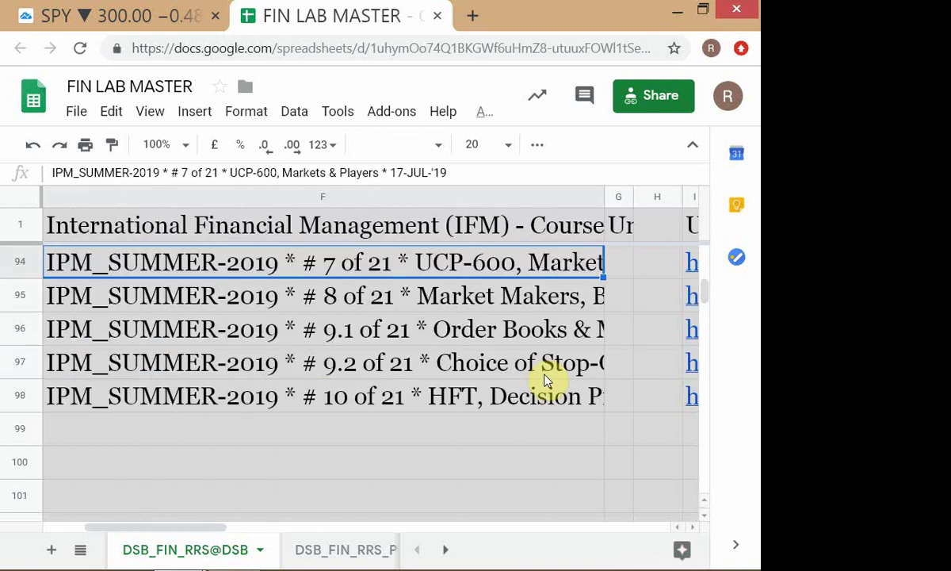
Step: Open the YouTube link of IPM_SUMMER-2019 / MARKETS - Session 1, dated 26-JUN-'19, in row 87
{"action": "key", "text": "Up"}
{"action": "key", "text": "Up"}
{"action": "key", "text": "Up"}
{"action": "key", "text": "Up"}
{"action": "key", "text": "Down"}
{"action": "key", "text": "Up"}
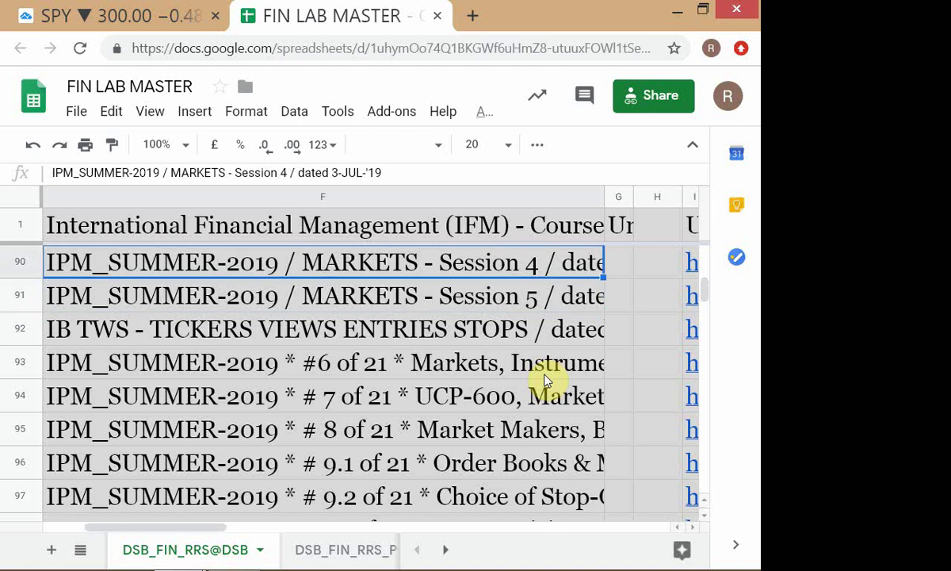
{"action": "key", "text": "Up"}
{"action": "key", "text": "Up"}
{"action": "key", "text": "Up"}
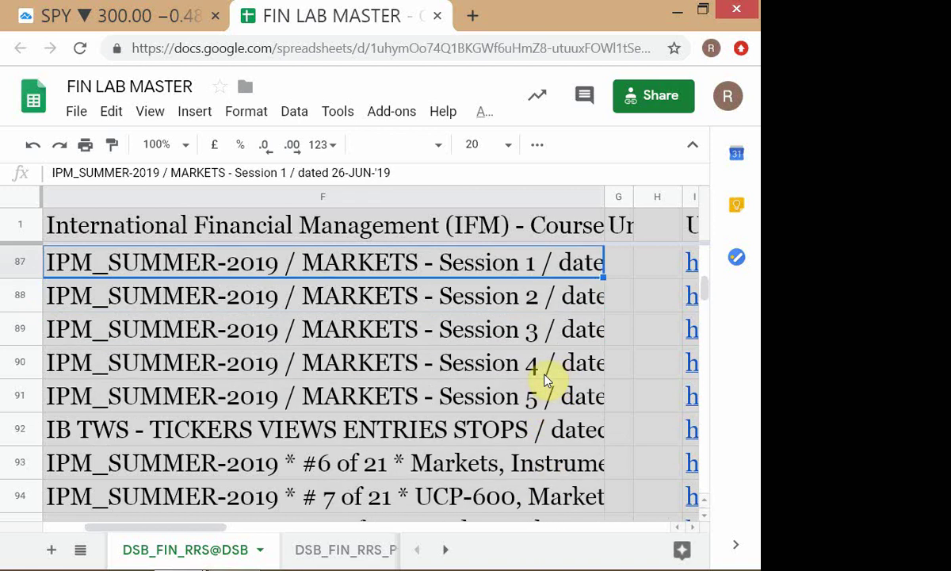
{"action": "key", "text": "Right"}
{"action": "key", "text": "Right"}
{"action": "key", "text": "Right"}
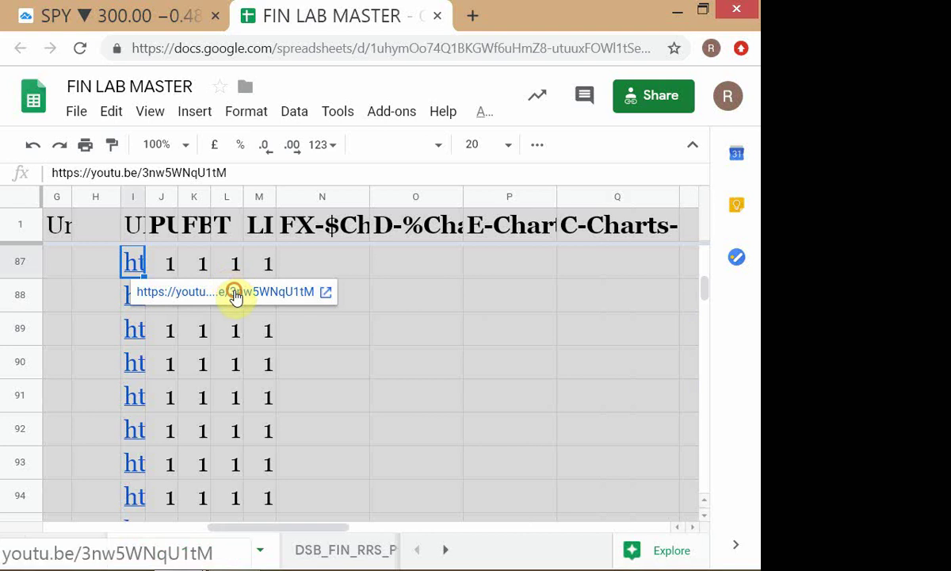
{"action": "left_click", "coordinate": [234, 296]}
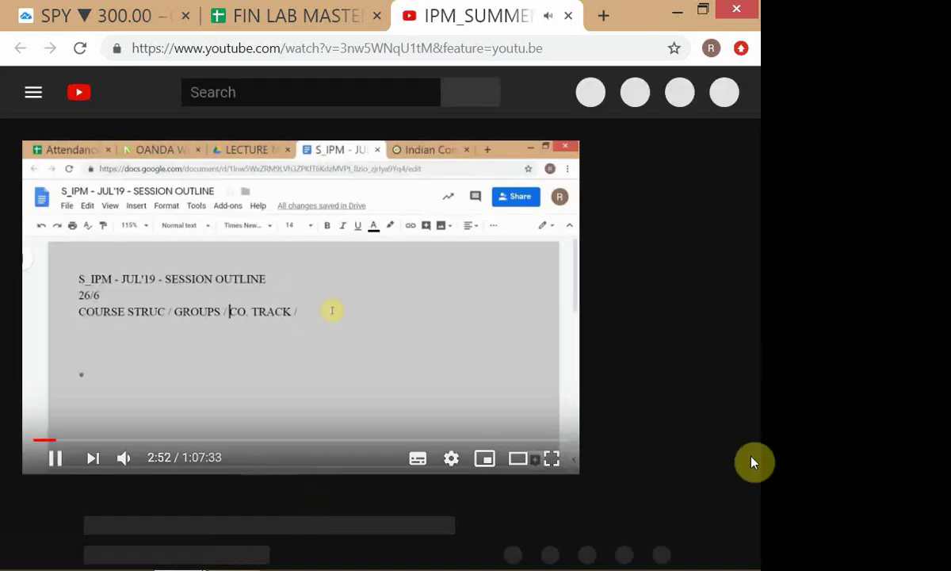
Step: Open the channel that published the Session 1 video and browse its created playlists
{"action": "scroll", "coordinate": [539, 500], "scroll_direction": "down", "scroll_amount": 3}
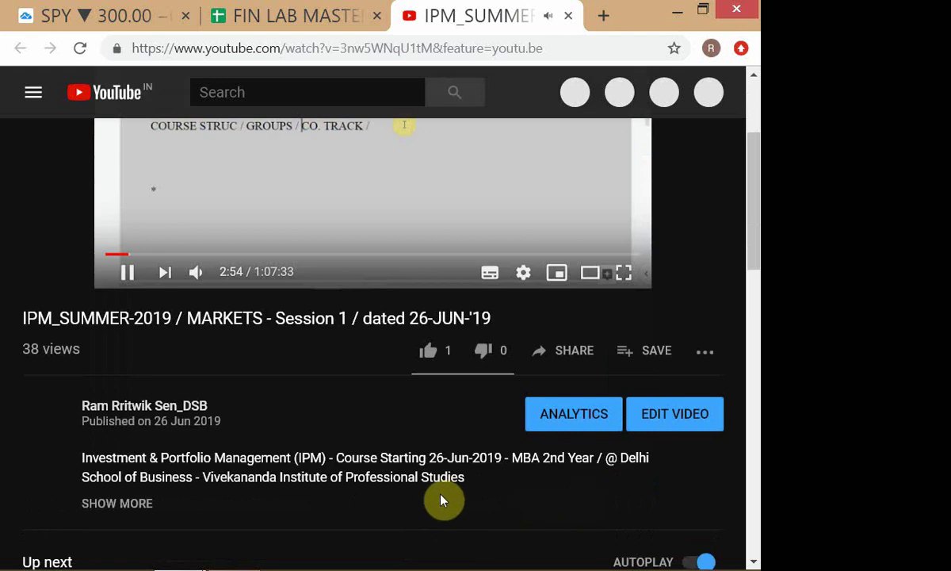
{"action": "left_click", "coordinate": [184, 408]}
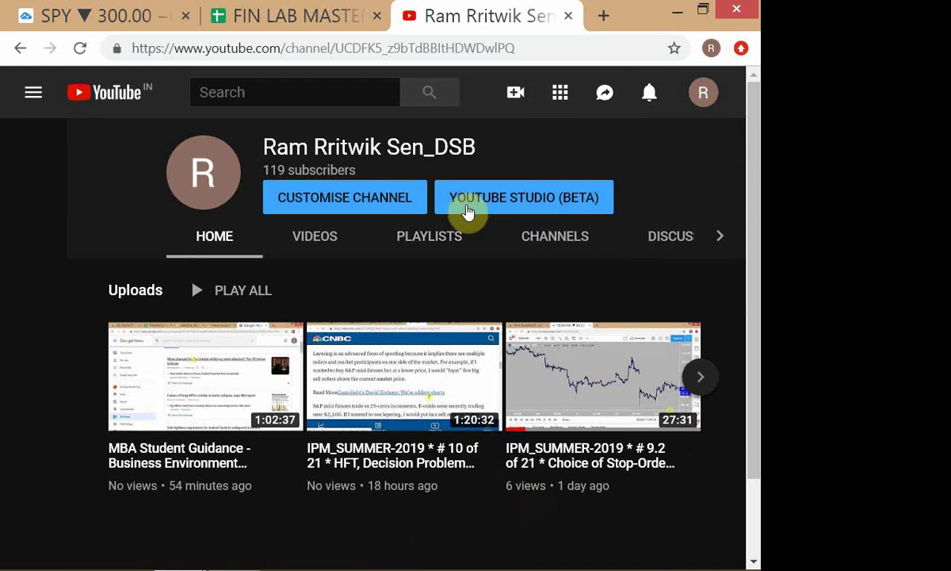
{"action": "left_click", "coordinate": [429, 236]}
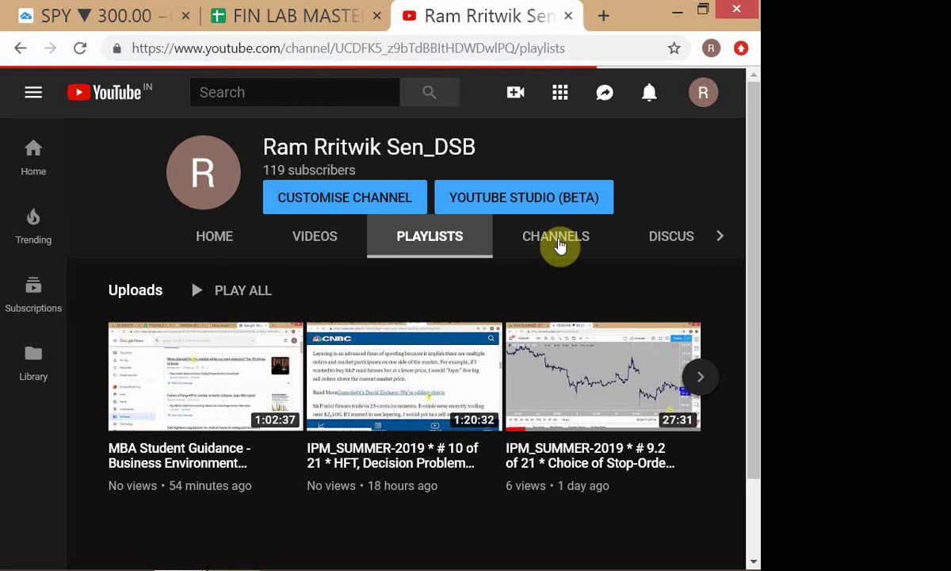
{"action": "scroll", "coordinate": [700, 453], "scroll_direction": "down", "scroll_amount": 4}
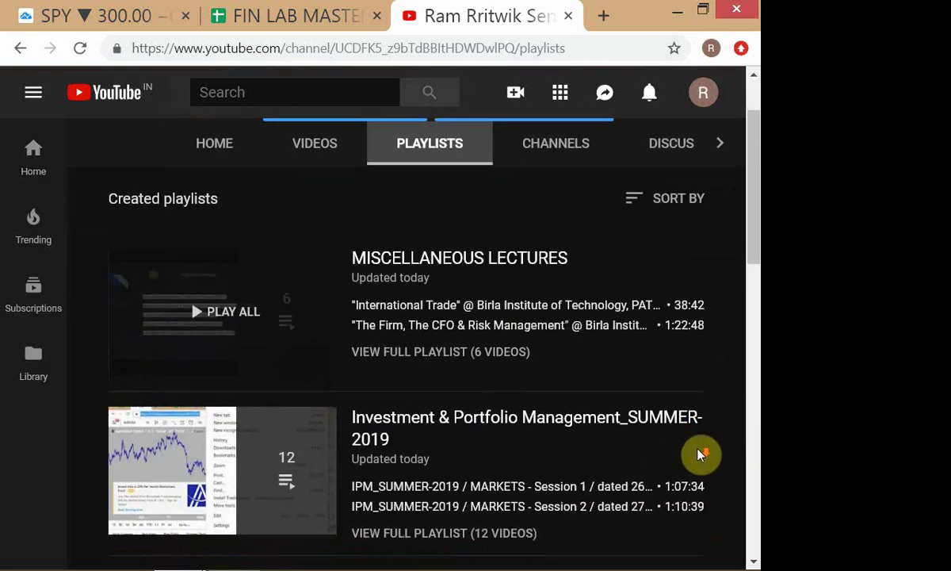
{"action": "scroll", "coordinate": [699, 455], "scroll_direction": "down", "scroll_amount": 4}
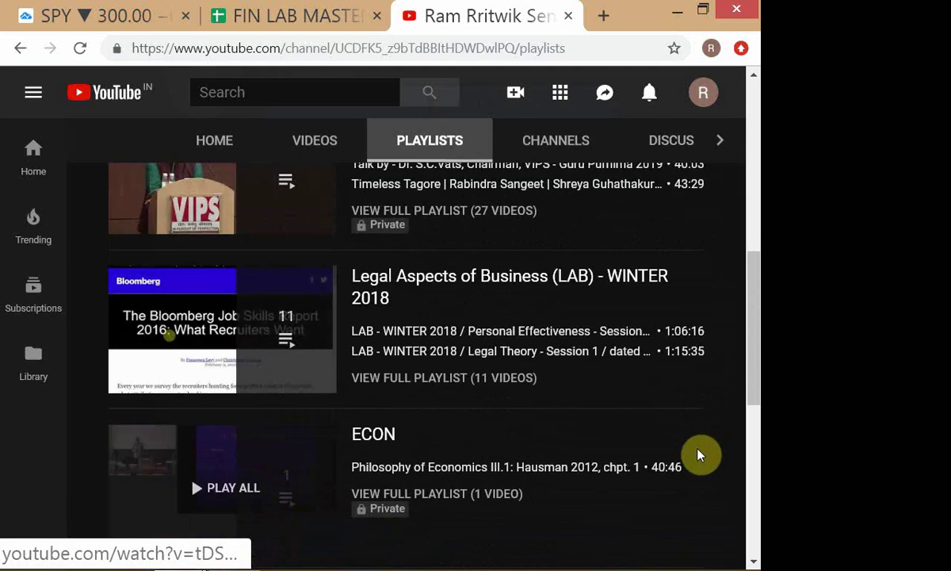
Step: Open the full listing of the Investment & Portfolio Management_SUMMER-2019 playlist from the channel's created playlists
{"action": "scroll", "coordinate": [699, 453], "scroll_direction": "down", "scroll_amount": 3}
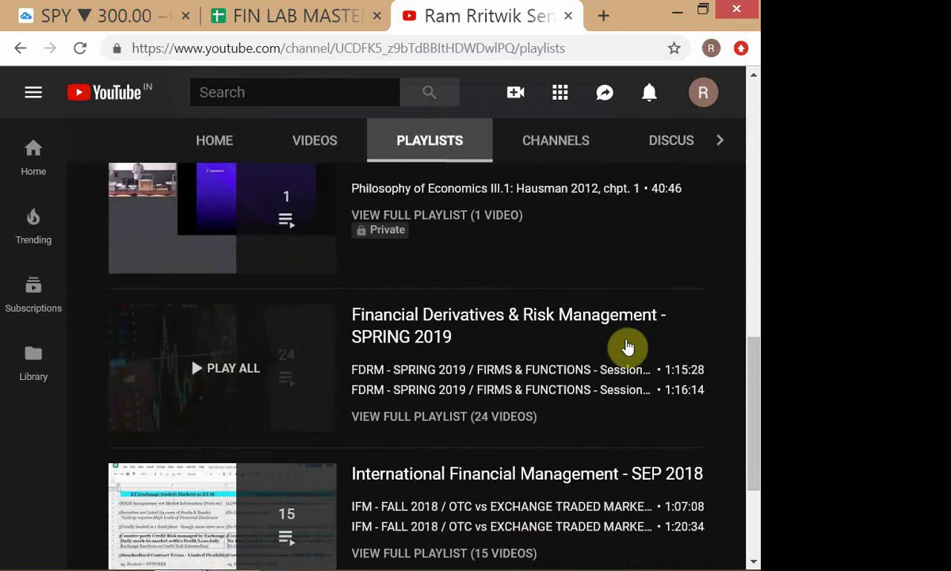
{"action": "scroll", "coordinate": [678, 452], "scroll_direction": "up", "scroll_amount": 10}
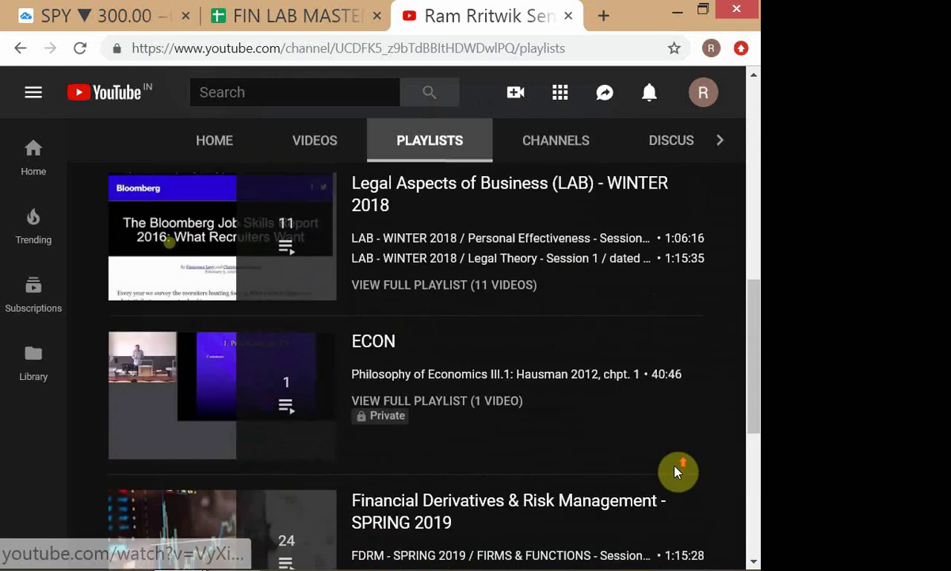
{"action": "scroll", "coordinate": [674, 470], "scroll_direction": "up", "scroll_amount": 2}
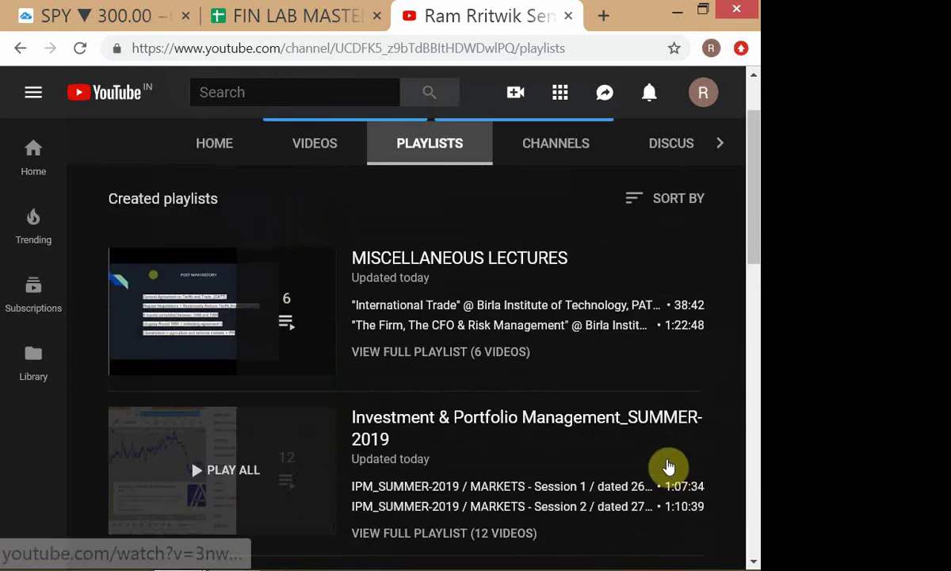
{"action": "left_click", "coordinate": [643, 429]}
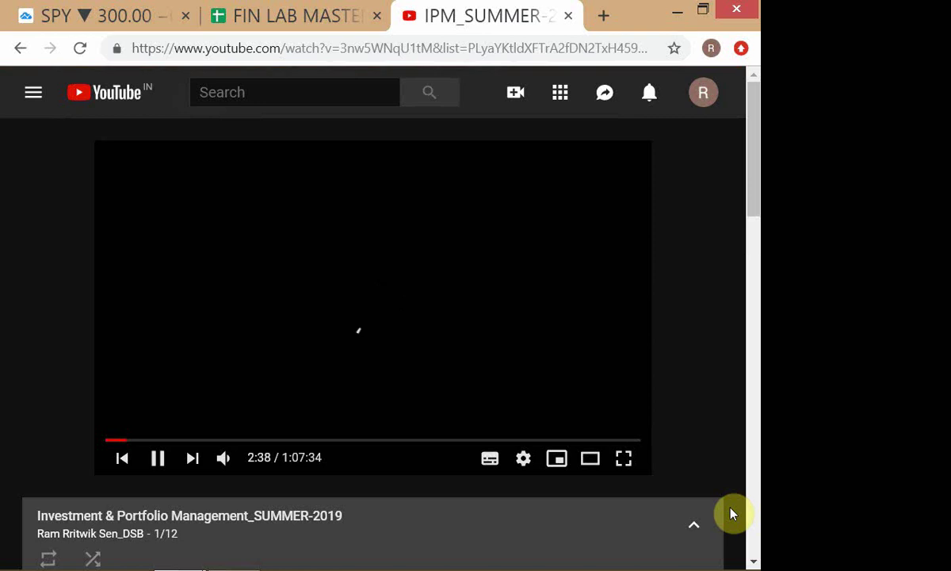
{"action": "key", "text": "ctrl+minus"}
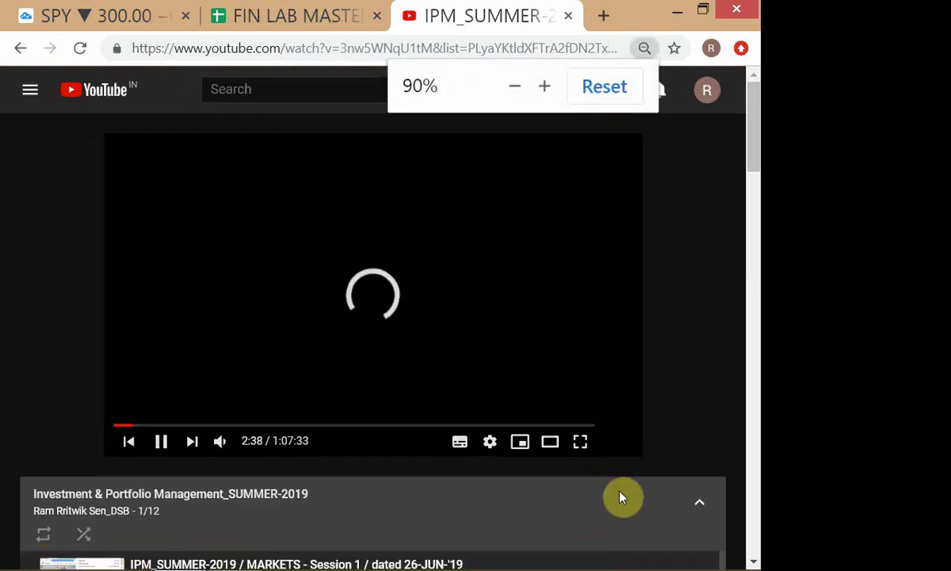
{"action": "key", "text": "ctrl+minus"}
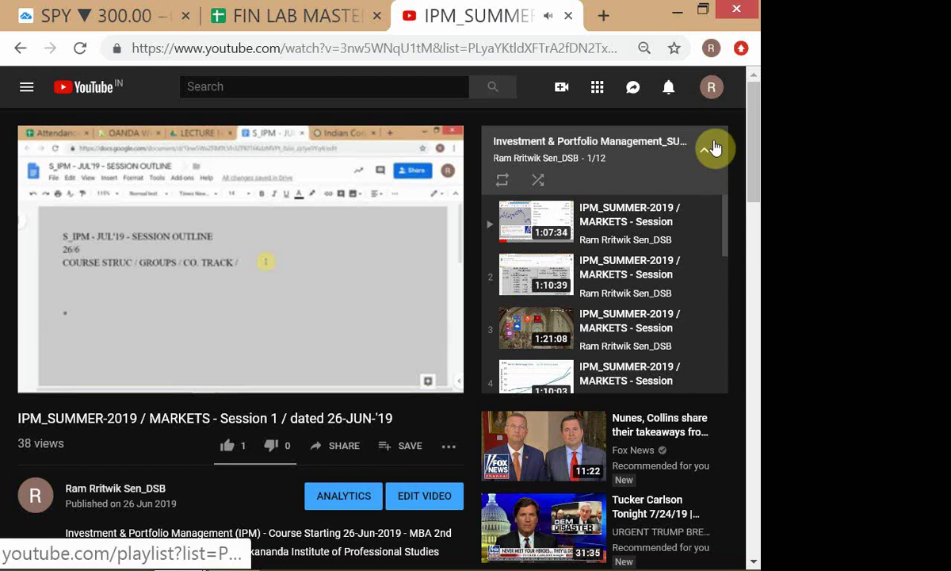
{"action": "left_click", "coordinate": [712, 147]}
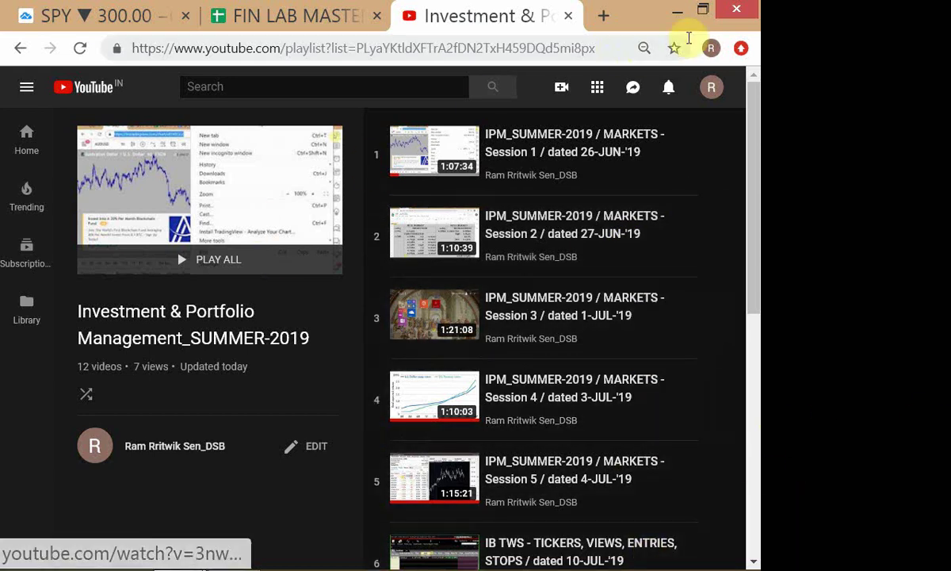
Step: Bring up the SPY chart on TradingView and examine the hourly price trend from September 2018 to July 2019
{"action": "left_click", "coordinate": [130, 15]}
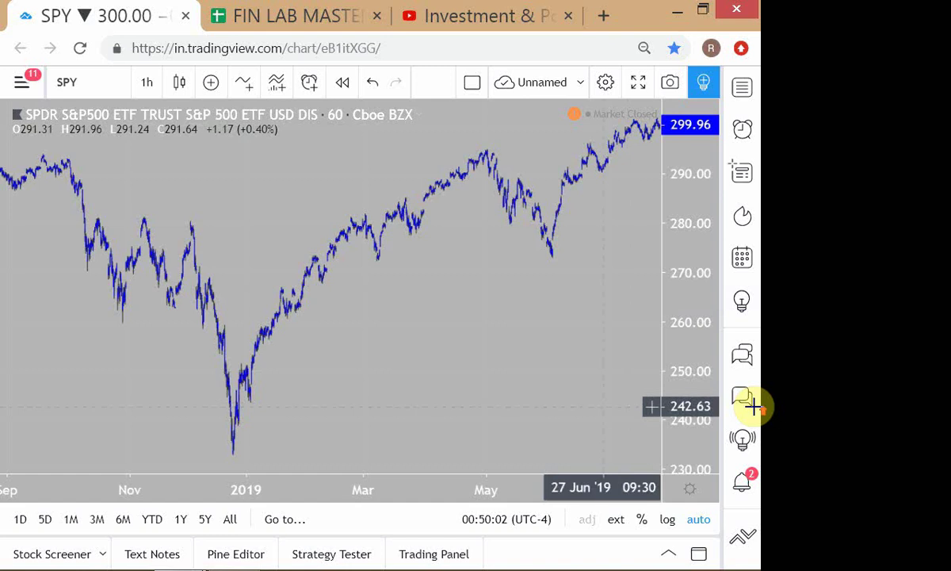
{"action": "scroll", "coordinate": [754, 405], "scroll_direction": "up", "scroll_amount": 1}
{"action": "scroll", "coordinate": [753, 406], "scroll_direction": "up", "scroll_amount": 1}
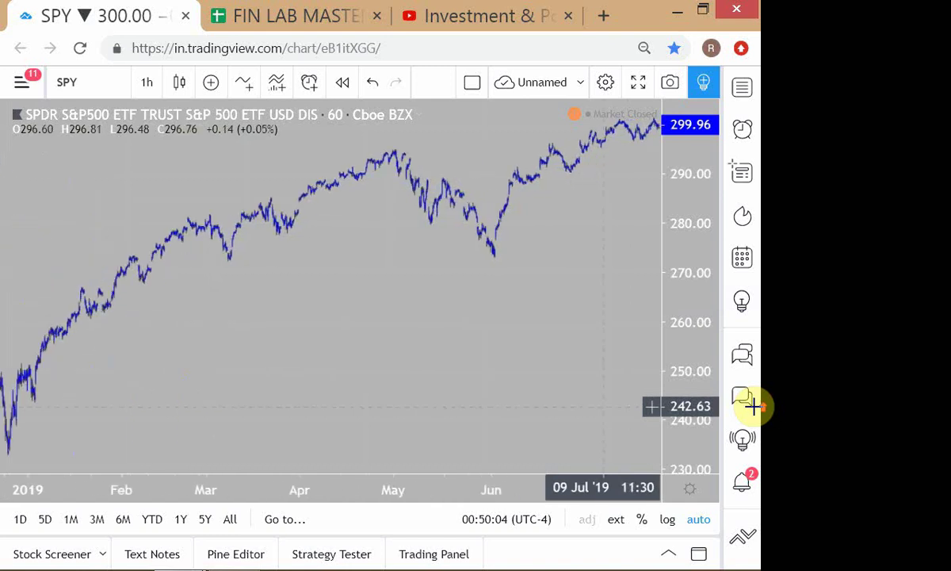
{"action": "scroll", "coordinate": [753, 406], "scroll_direction": "up", "scroll_amount": 1}
{"action": "scroll", "coordinate": [753, 406], "scroll_direction": "up", "scroll_amount": 1}
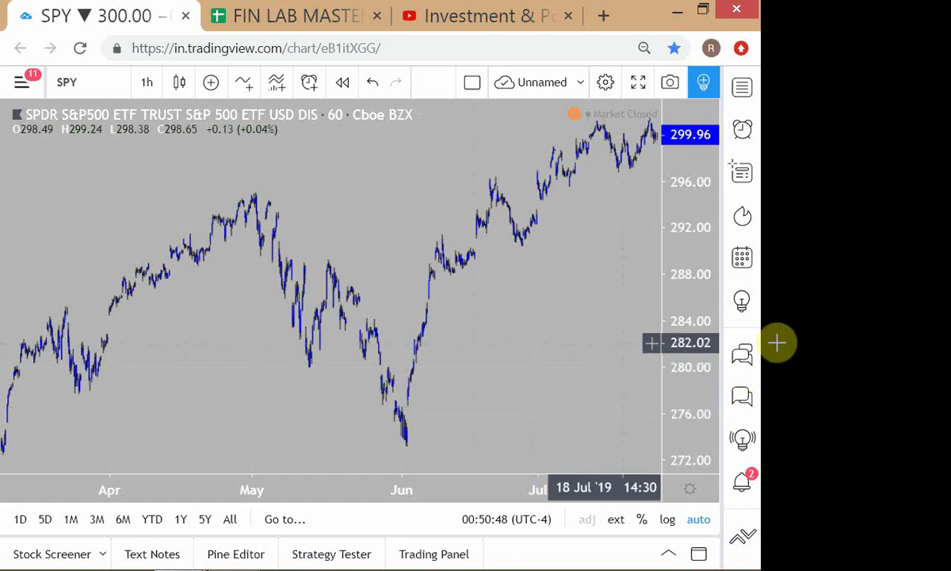
{"action": "scroll", "coordinate": [761, 340], "scroll_direction": "down", "scroll_amount": 1}
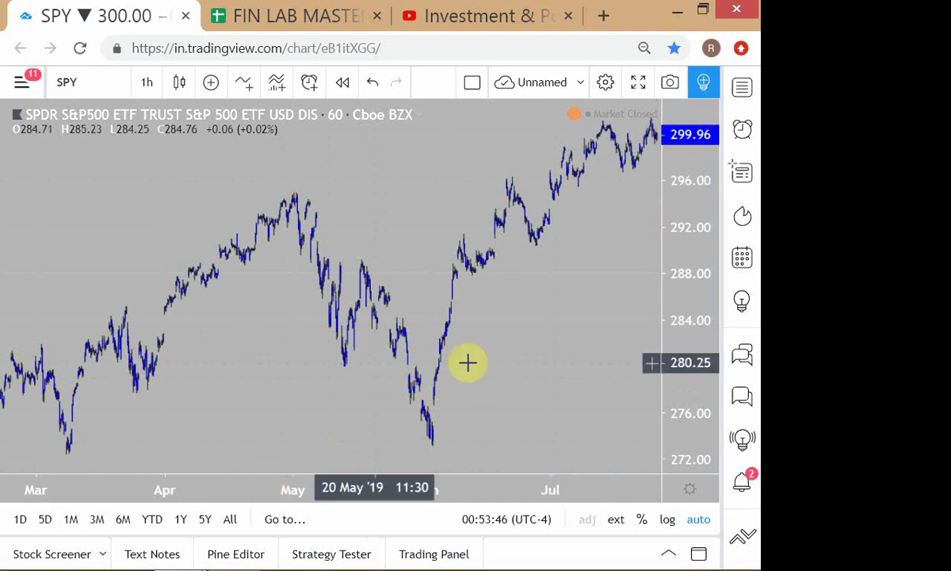
{"action": "scroll", "coordinate": [448, 382], "scroll_direction": "down", "scroll_amount": 5}
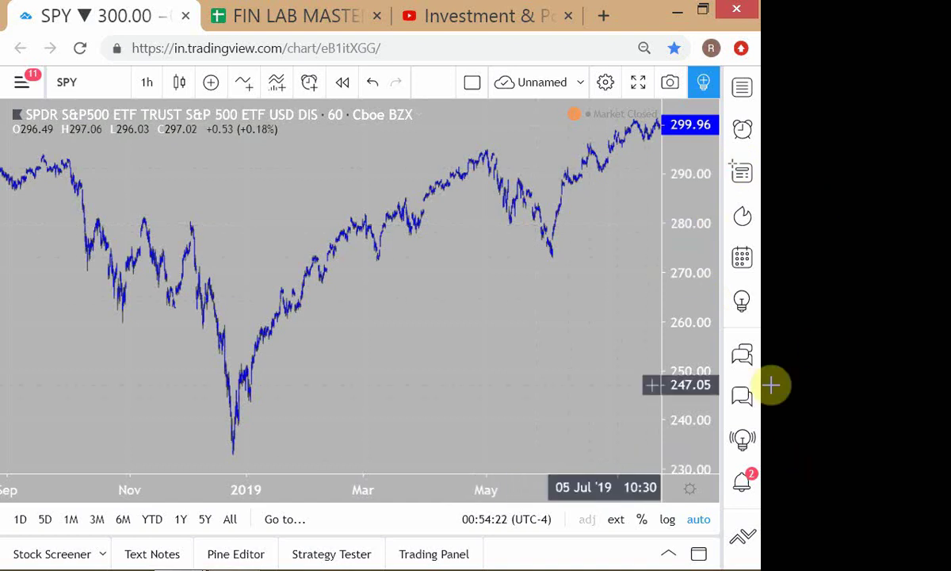
{"action": "scroll", "coordinate": [772, 386], "scroll_direction": "up", "scroll_amount": 5}
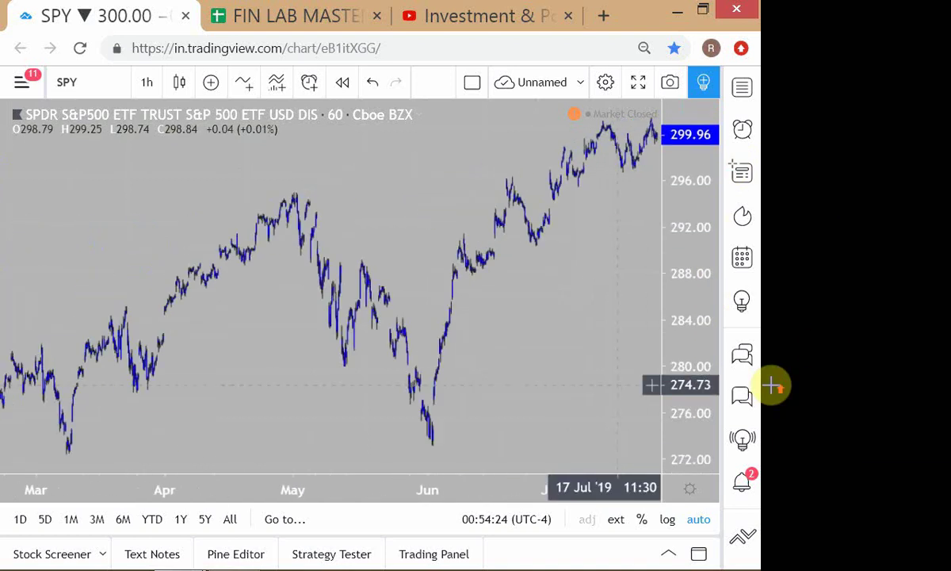
{"action": "scroll", "coordinate": [771, 385], "scroll_direction": "up", "scroll_amount": 1}
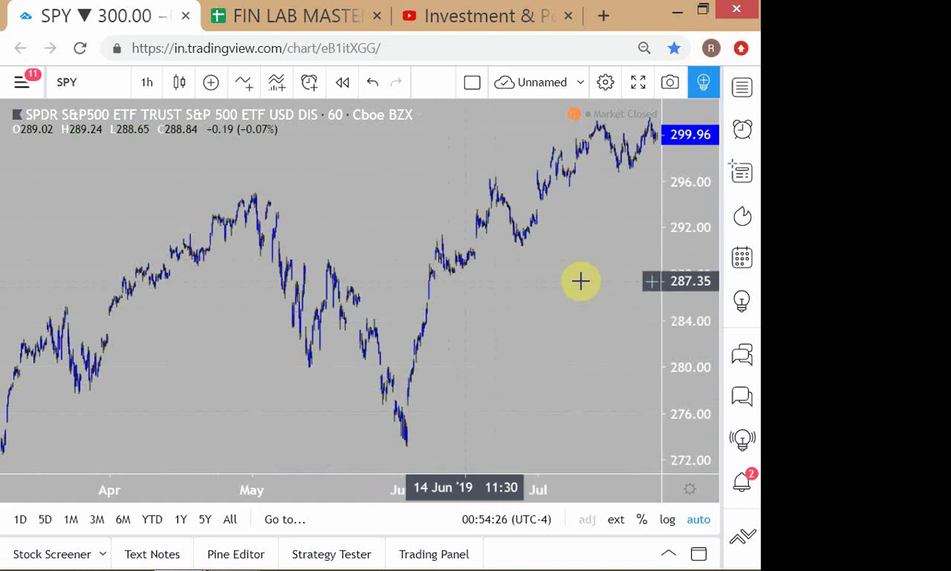
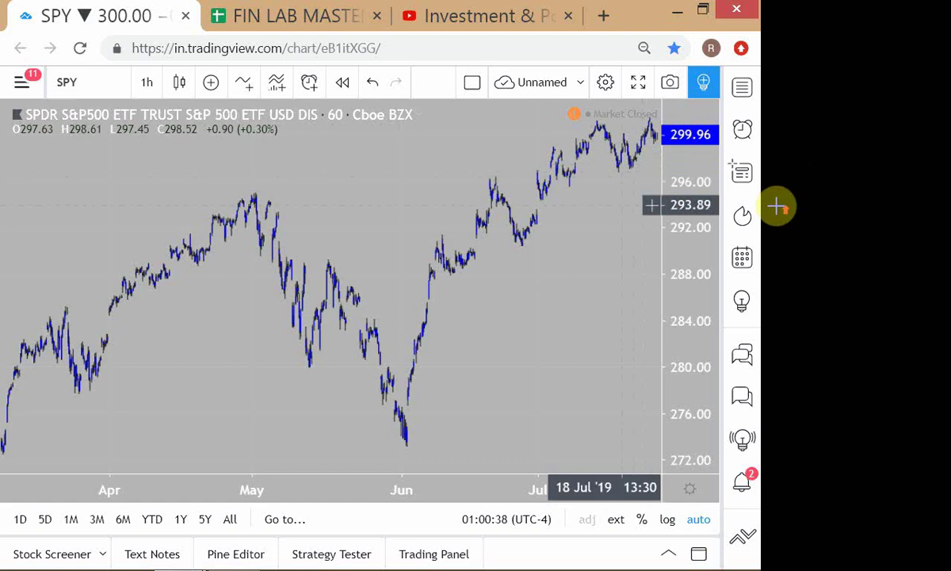
Step: Examine SPY's June and July 2019 price swings in detail and compare them with the decline in May
{"action": "scroll", "coordinate": [776, 206], "scroll_direction": "up", "scroll_amount": 3}
{"action": "scroll", "coordinate": [777, 206], "scroll_direction": "up", "scroll_amount": 5}
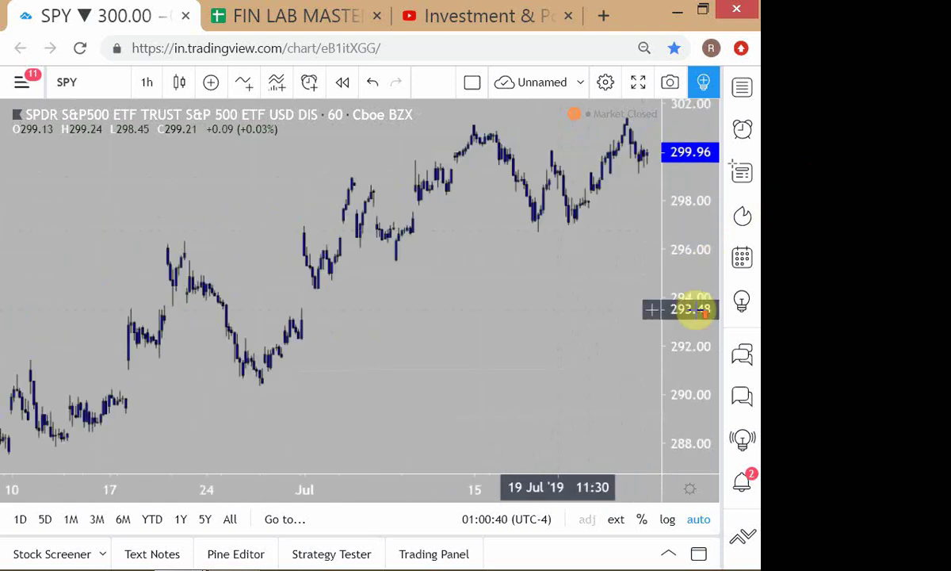
{"action": "scroll", "coordinate": [682, 309], "scroll_direction": "up", "scroll_amount": 1}
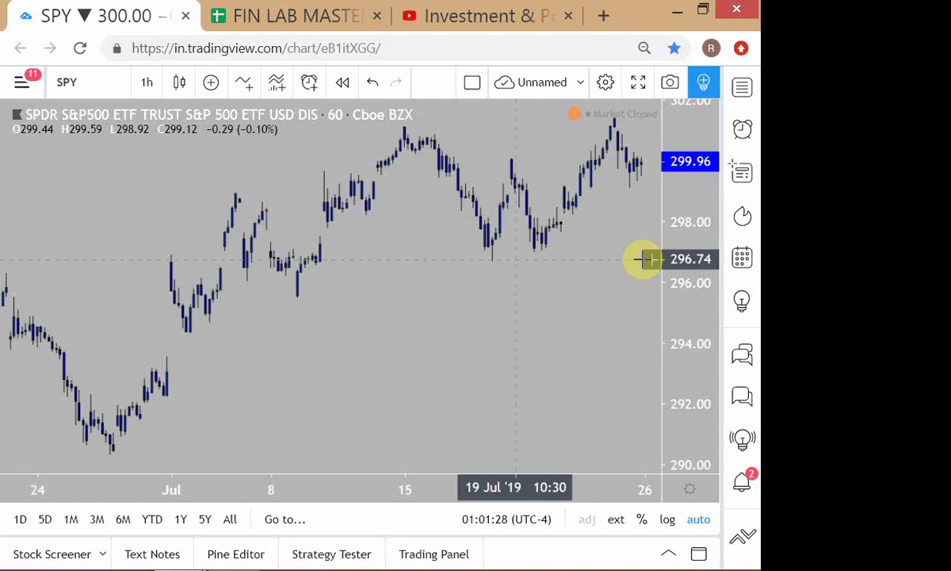
{"action": "scroll", "coordinate": [644, 260], "scroll_direction": "down", "scroll_amount": 3}
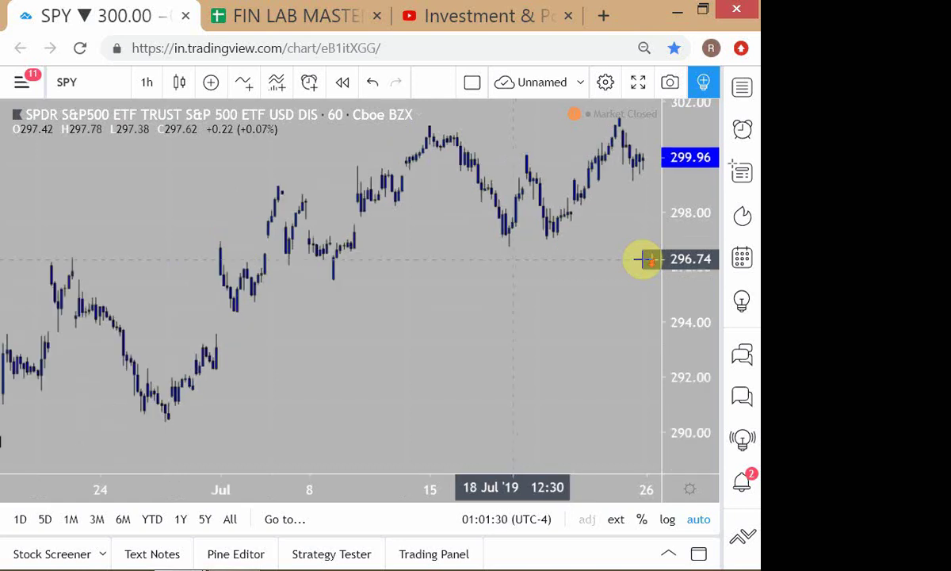
{"action": "scroll", "coordinate": [644, 259], "scroll_direction": "down", "scroll_amount": 3}
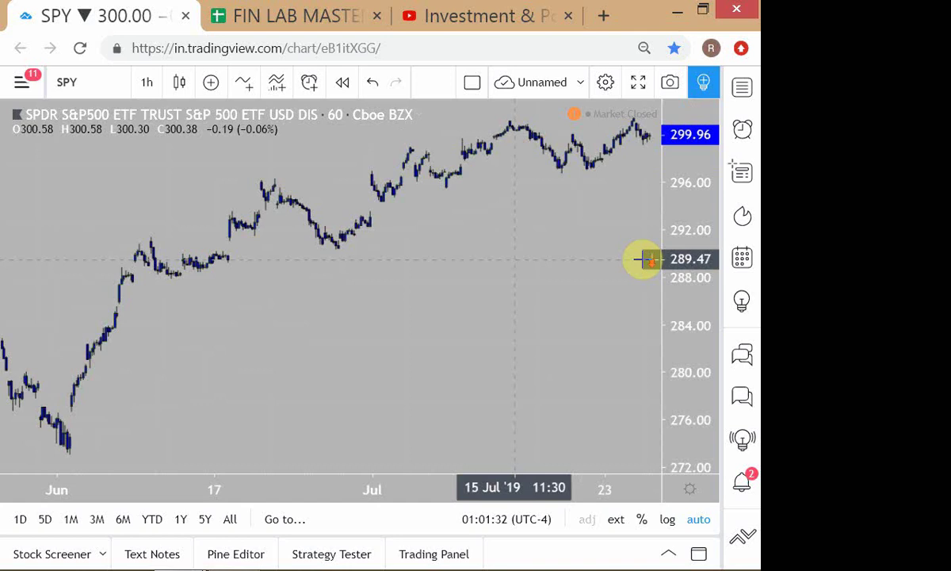
{"action": "scroll", "coordinate": [643, 259], "scroll_direction": "down", "scroll_amount": 2}
{"action": "scroll", "coordinate": [643, 259], "scroll_direction": "down", "scroll_amount": 2}
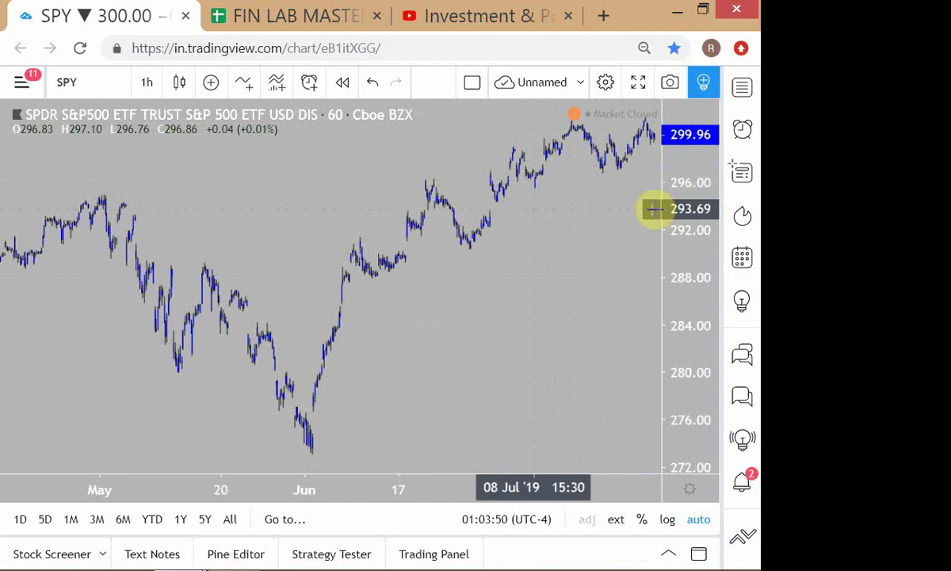
{"action": "left_click", "coordinate": [71, 517]}
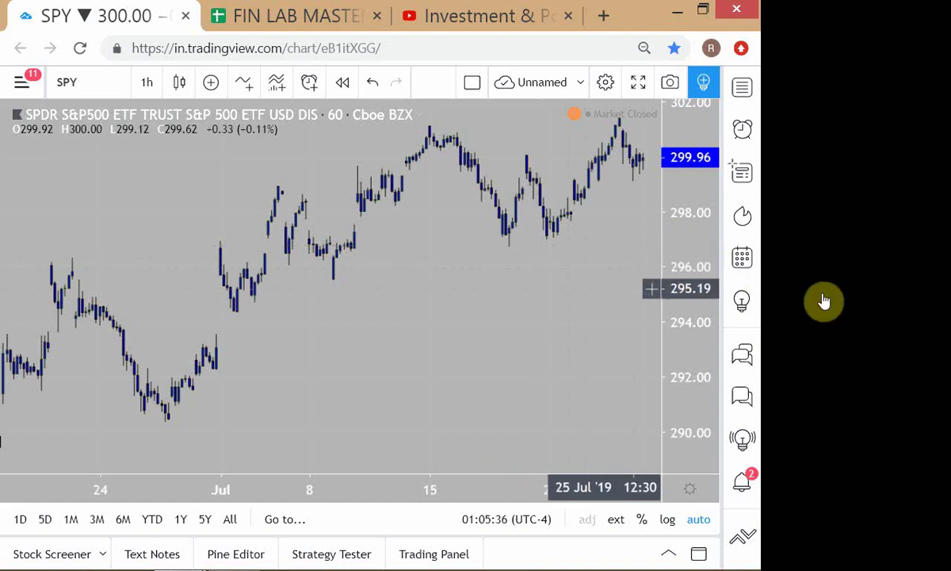
Step: Bring up the FIN LAB MASTER spreadsheet and select the empty cell O87 for notes
{"action": "left_click", "coordinate": [381, 23]}
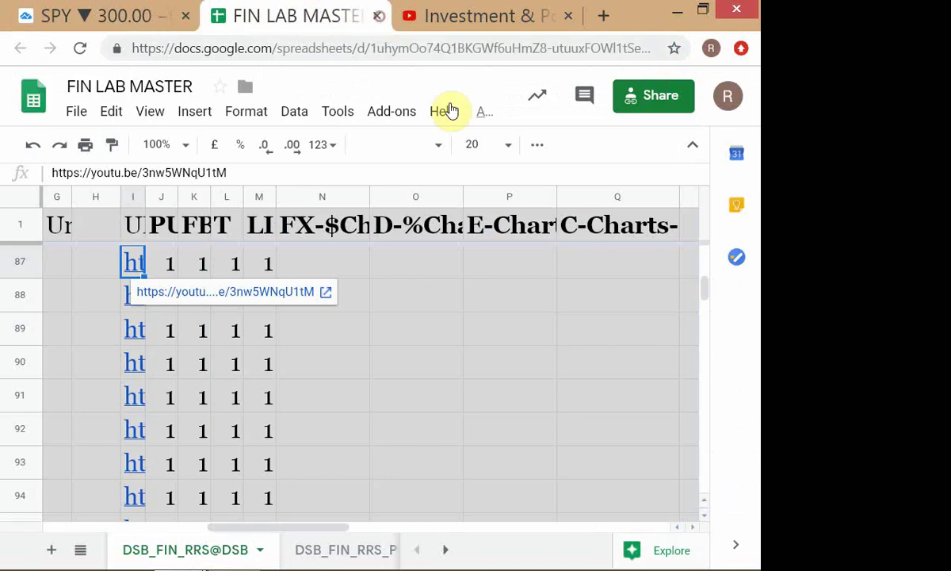
{"action": "left_click", "coordinate": [456, 305]}
{"action": "key", "text": "Up"}
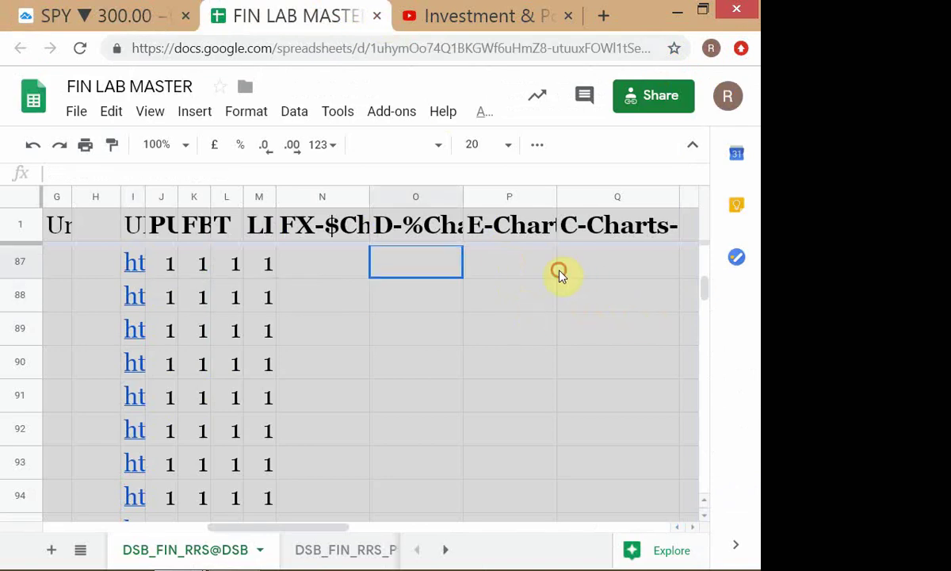
Step: Enter the heading A in cell O87 and the heading L in cell P87
{"action": "type", "text": "A"}
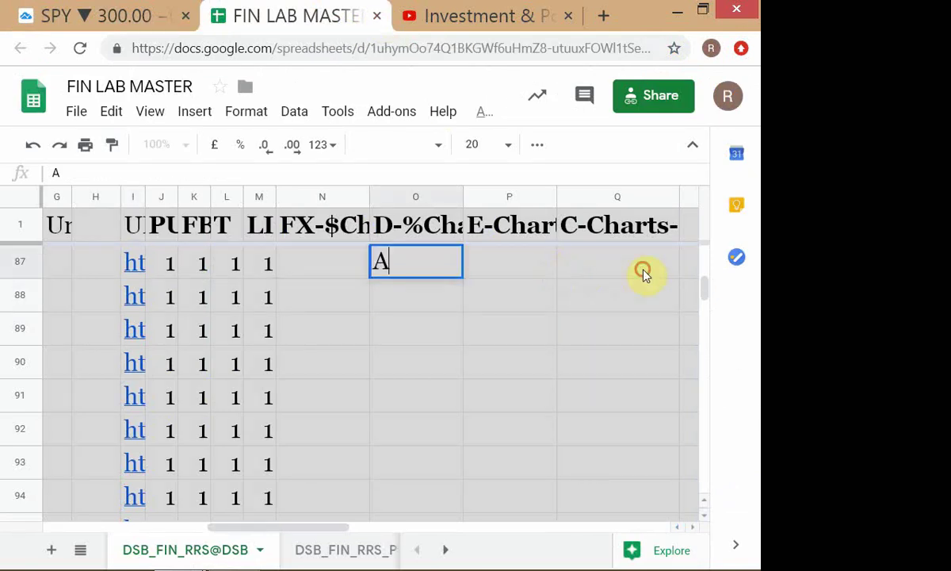
{"action": "key", "text": "Tab"}
{"action": "type", "text": "L"}
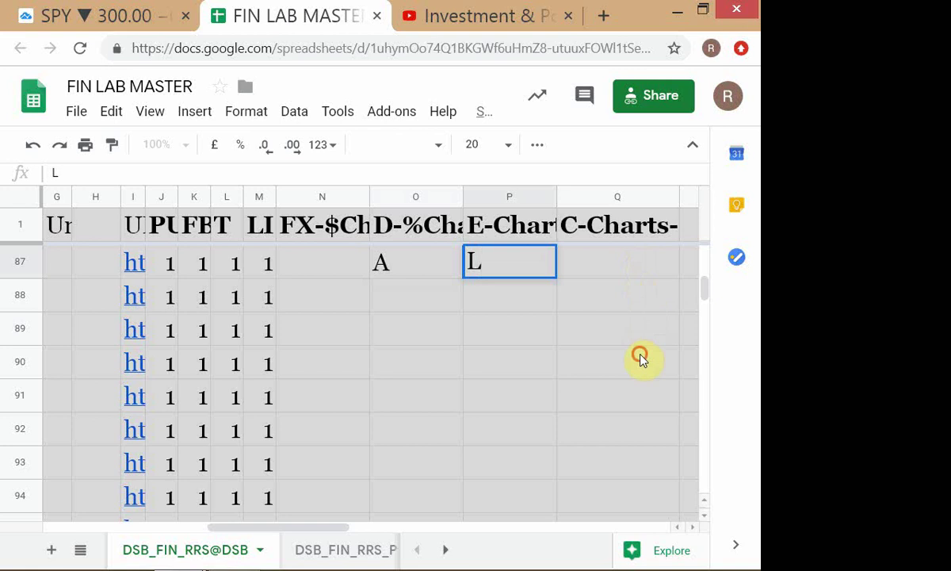
{"action": "key", "text": "Down"}
{"action": "key", "text": "Down"}
{"action": "key", "text": "Down"}
{"action": "key", "text": "Up"}
{"action": "key", "text": "Left"}
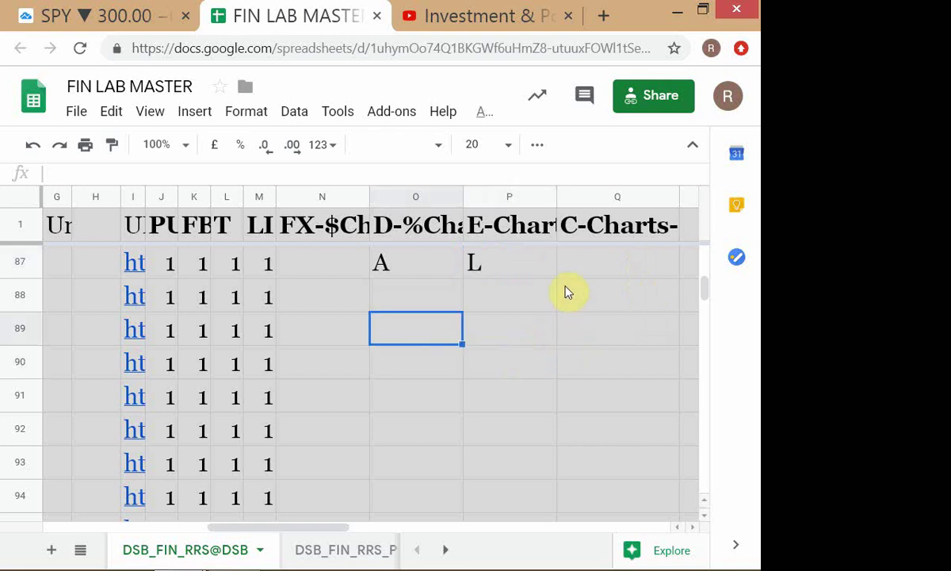
Step: Swap the two headings so that cell O87 holds L and cell P87 holds A
{"action": "key", "text": "Up"}
{"action": "key", "text": "Up"}
{"action": "type", "text": "L"}
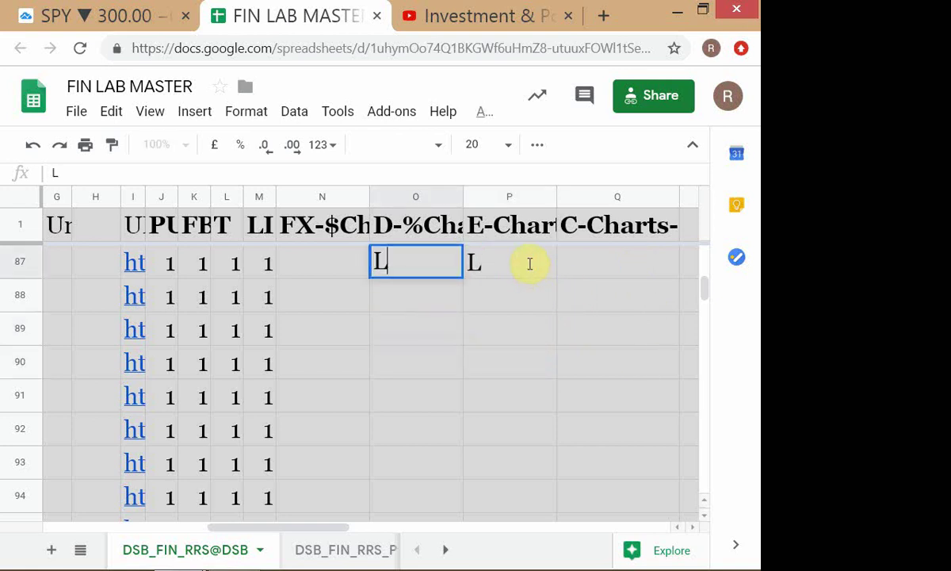
{"action": "key", "text": "Tab"}
{"action": "type", "text": "A"}
{"action": "key", "text": "Down"}
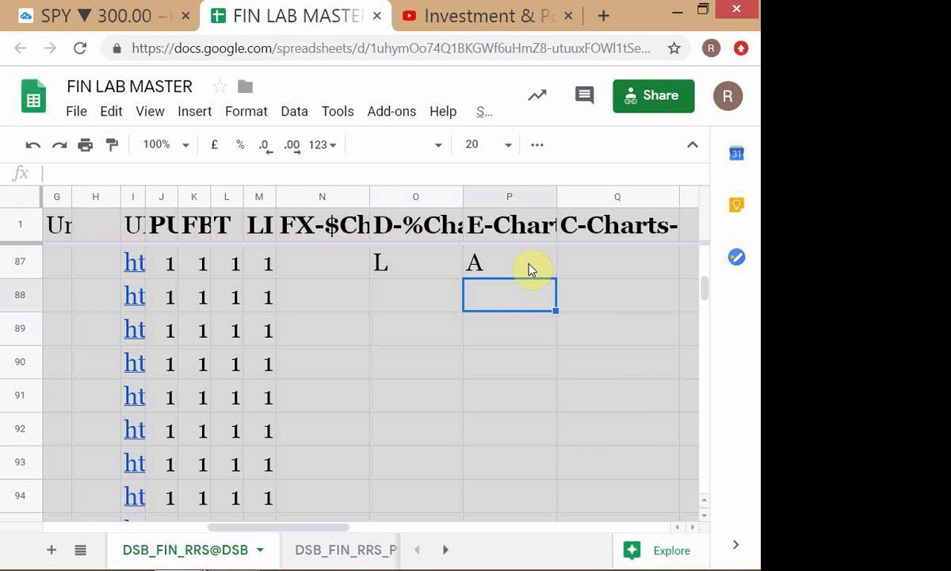
{"action": "key", "text": "Left"}
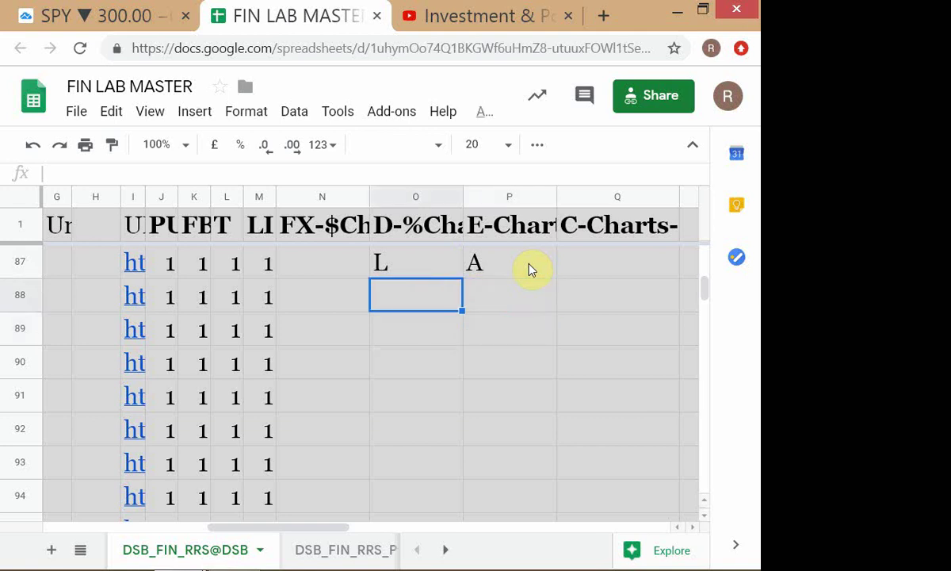
{"action": "type", "text": "30"}
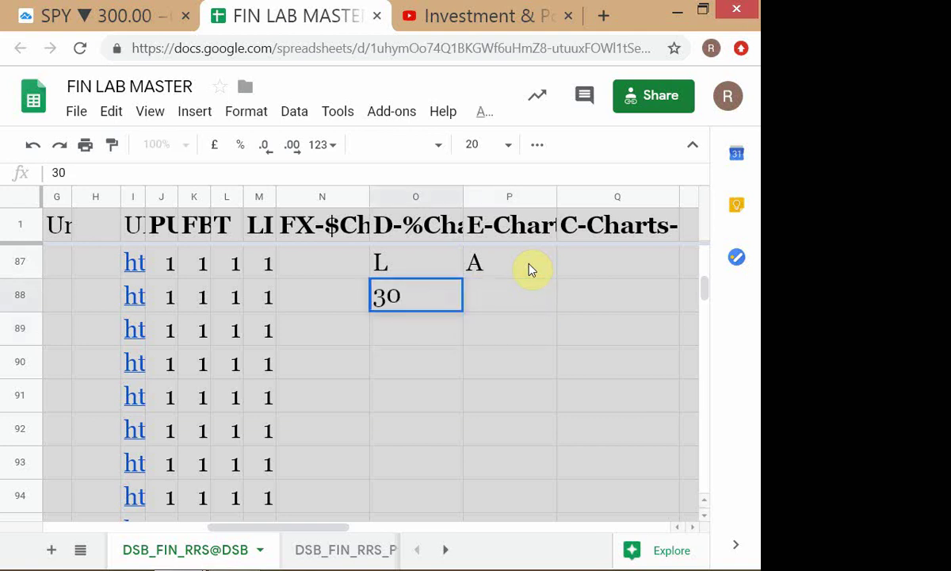
{"action": "key", "text": "BackSpace"}
{"action": "key", "text": "BackSpace"}
{"action": "key", "text": "Tab"}
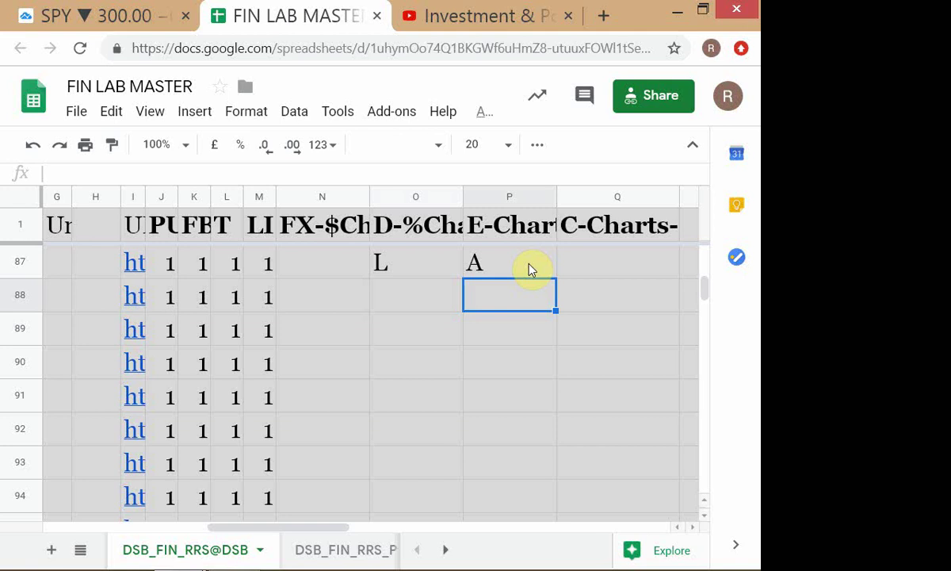
{"action": "key", "text": "Left"}
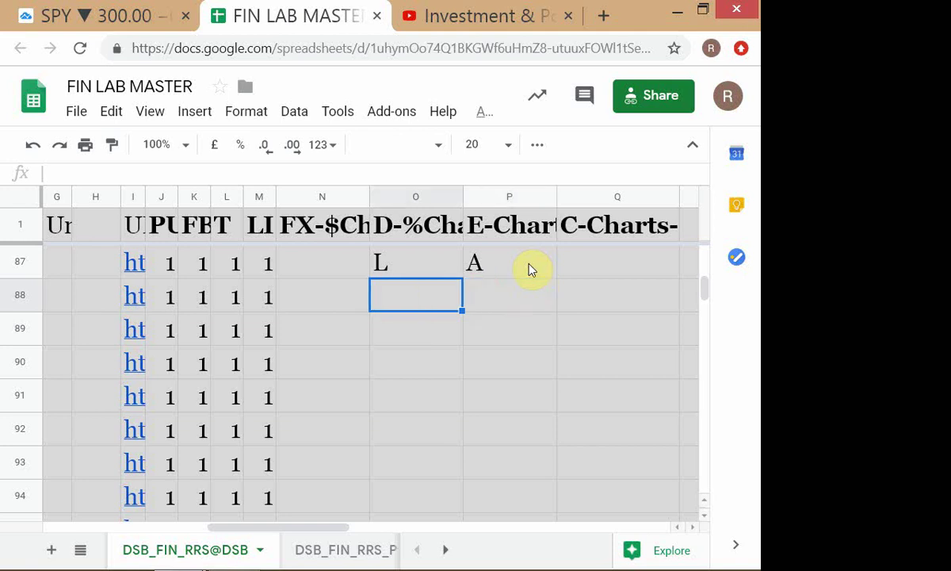
Step: Enter 30000 in cell P88 under the heading A and replace it with 30
{"action": "key", "text": "Right"}
{"action": "type", "text": "30"}
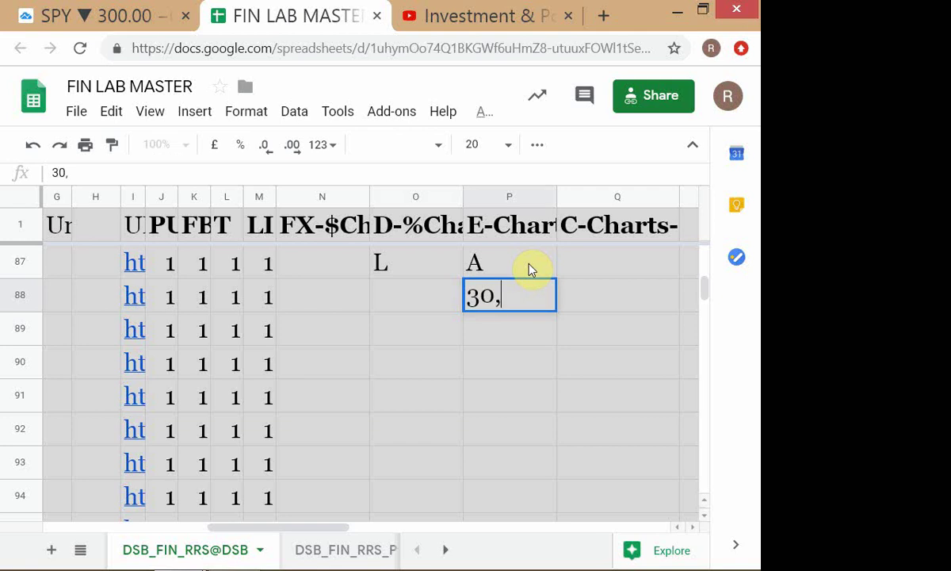
{"action": "type", "text": "000"}
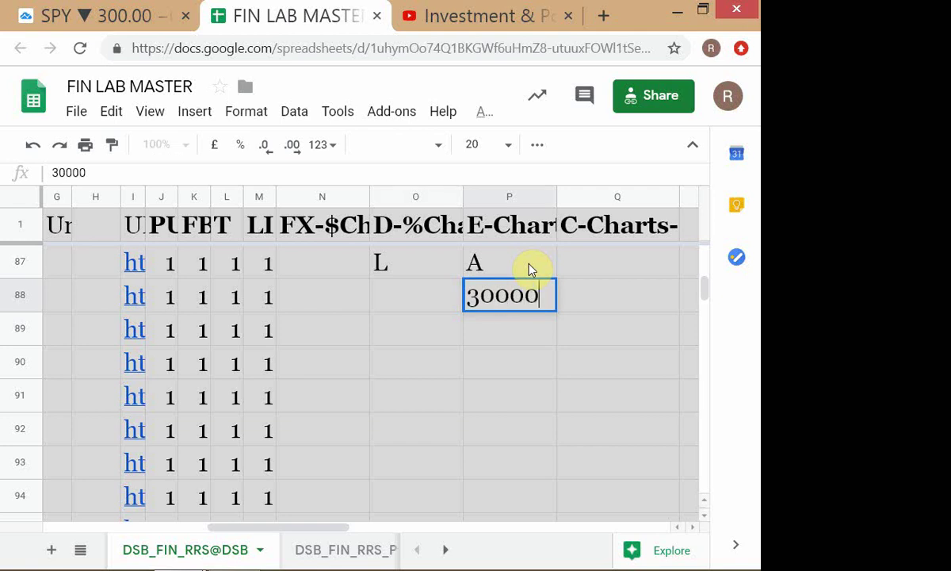
{"action": "key", "text": "Return"}
{"action": "key", "text": "Up"}
{"action": "type", "text": "30"}
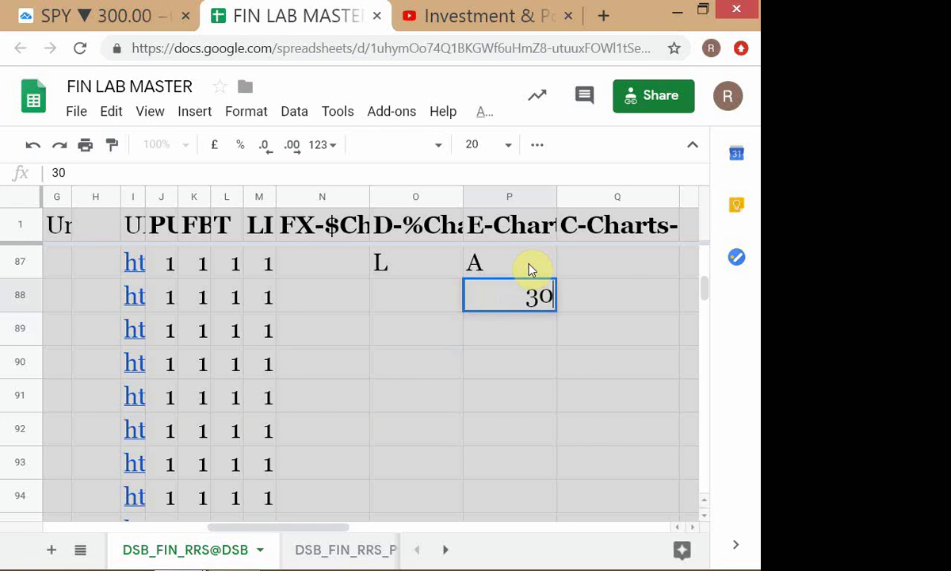
{"action": "key", "text": "Return"}
{"action": "key", "text": "Up"}
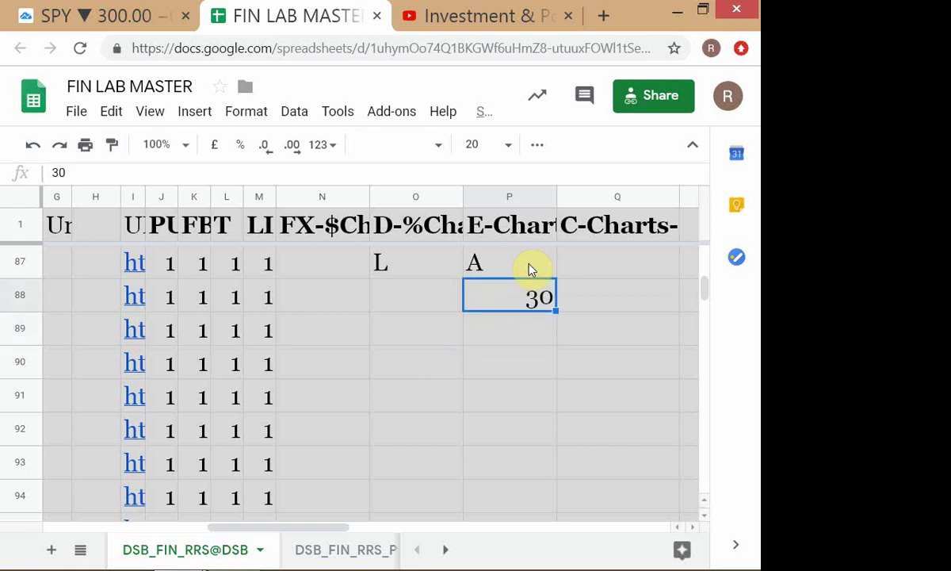
{"action": "key", "text": "Left"}
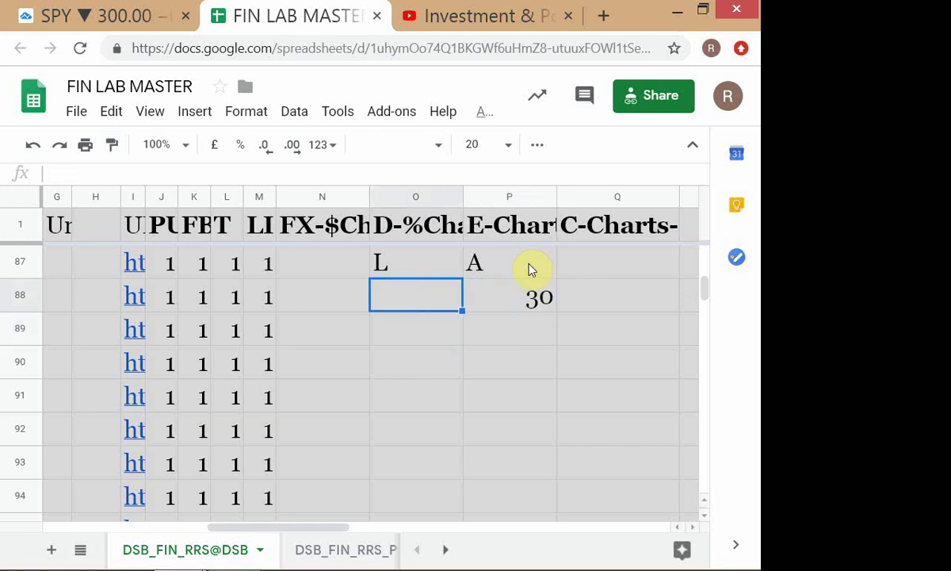
{"action": "key", "text": "Right"}
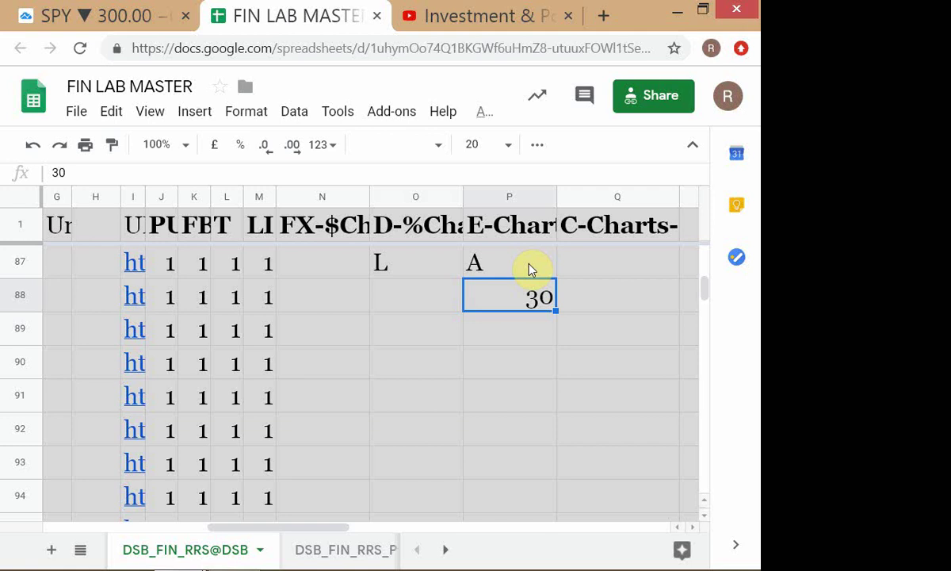
{"action": "key", "text": "Left"}
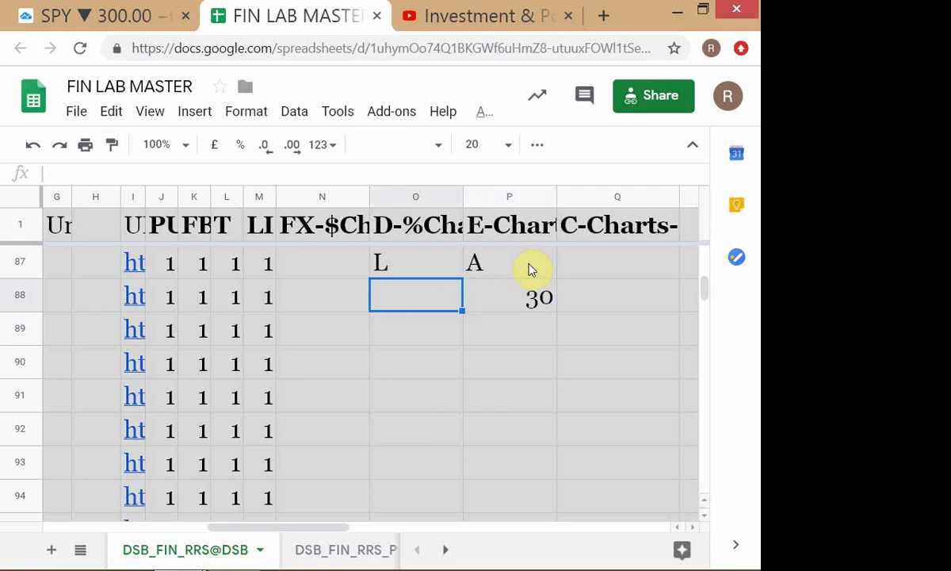
{"action": "key", "text": "Right"}
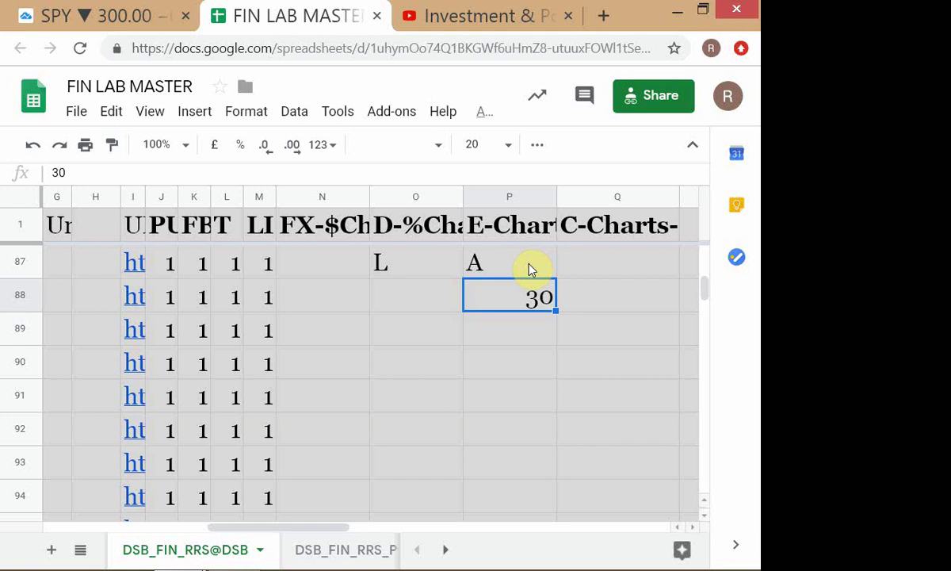
Step: Label the amount in P88 by entering CASH in the adjacent cell Q88
{"action": "key", "text": "Tab"}
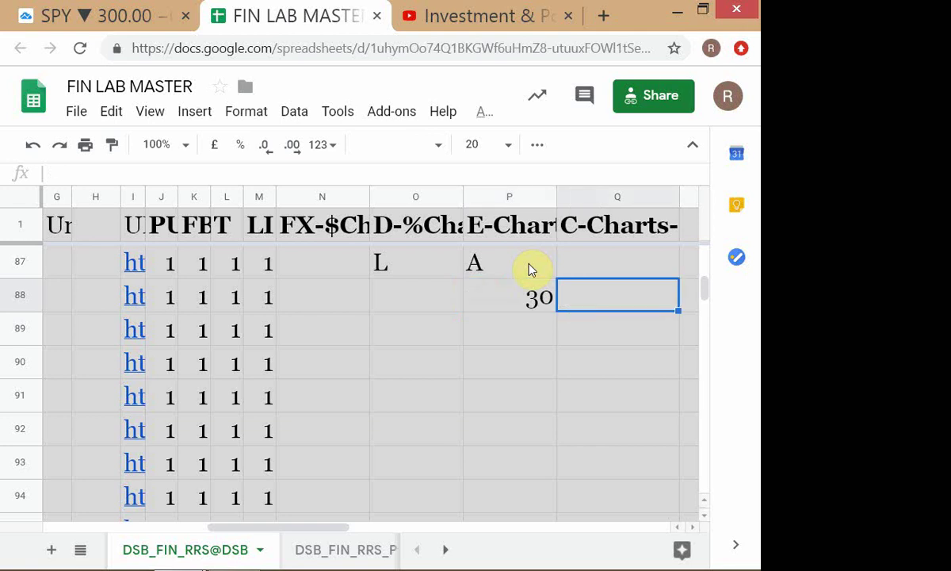
{"action": "type", "text": "CASH"}
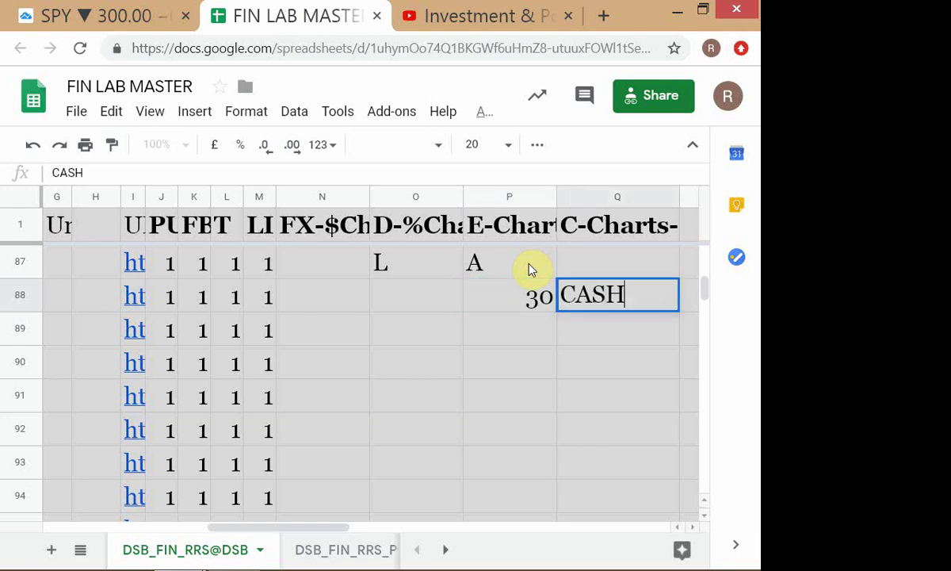
{"action": "key", "text": "Return"}
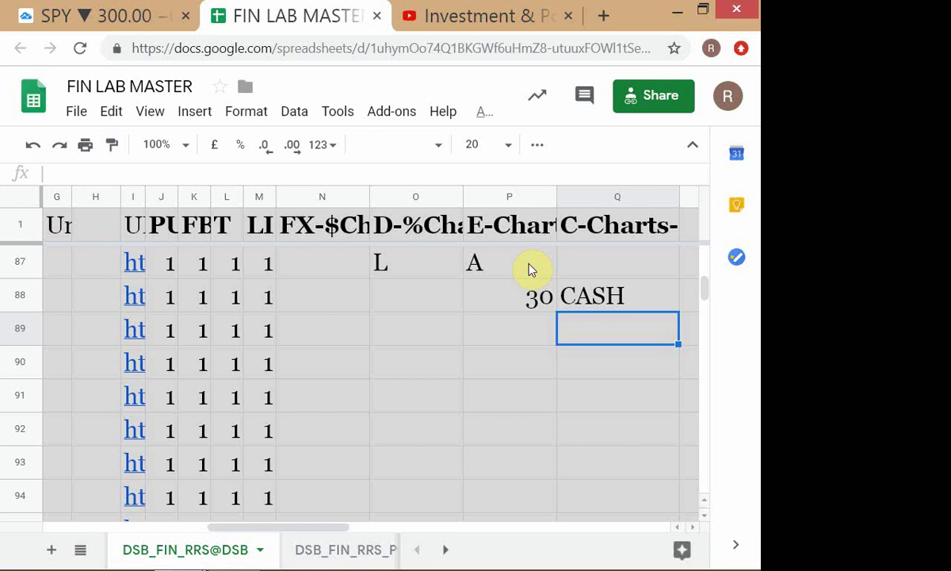
Step: Add the labels EQUITY in cell N88 and DEBT in cell N90 beside the L column
{"action": "key", "text": "Left"}
{"action": "key", "text": "Left"}
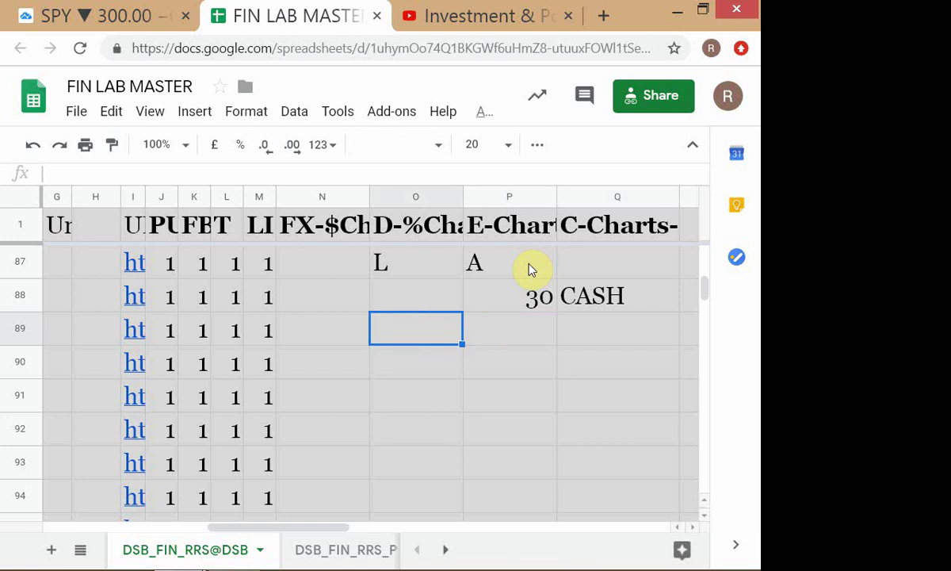
{"action": "key", "text": "Left"}
{"action": "key", "text": "Up"}
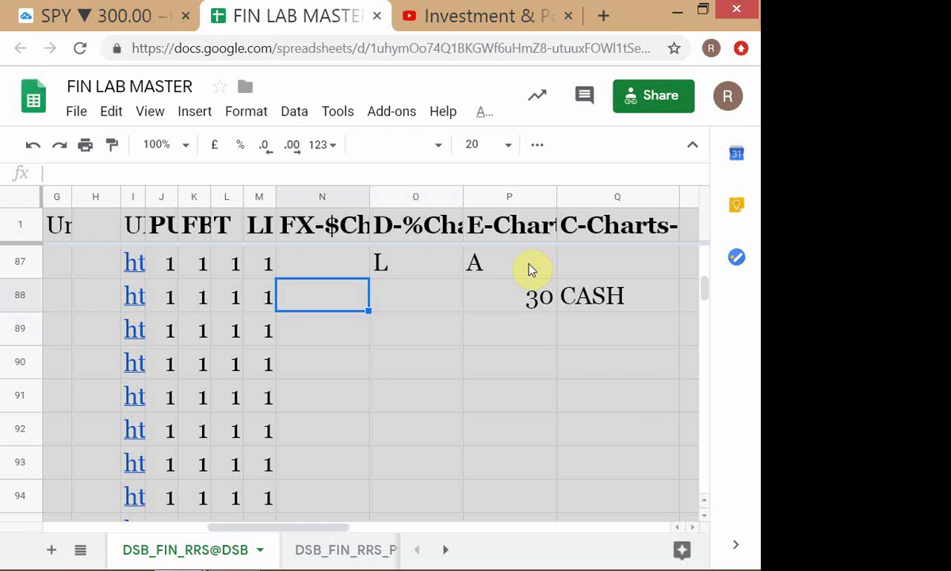
{"action": "type", "text": "EQUI"}
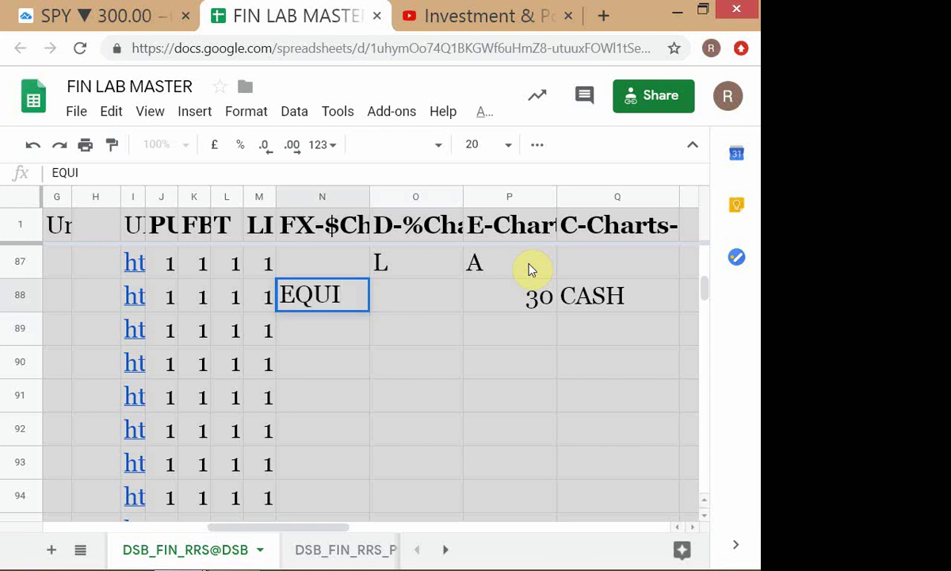
{"action": "type", "text": "TY"}
{"action": "key", "text": "Return"}
{"action": "key", "text": "Down"}
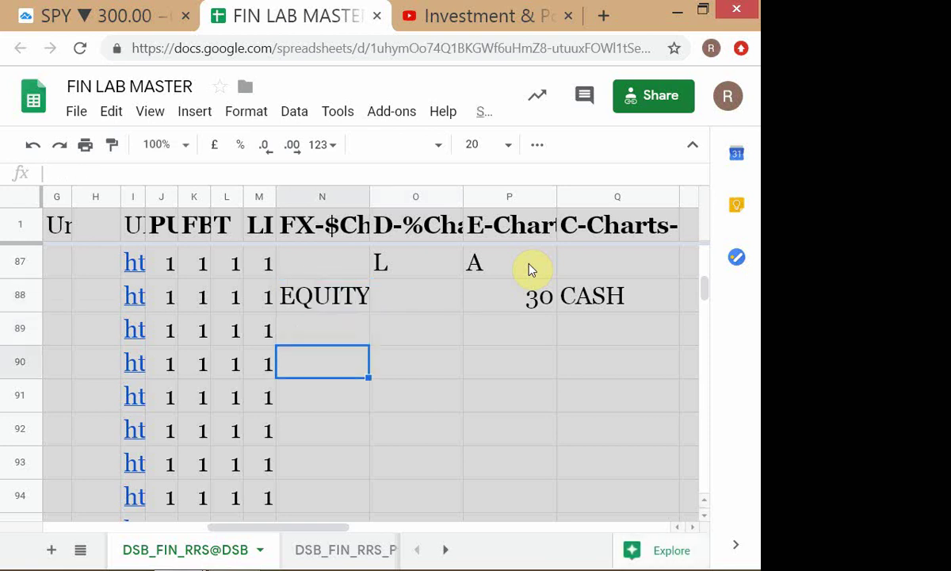
{"action": "type", "text": "DEBT"}
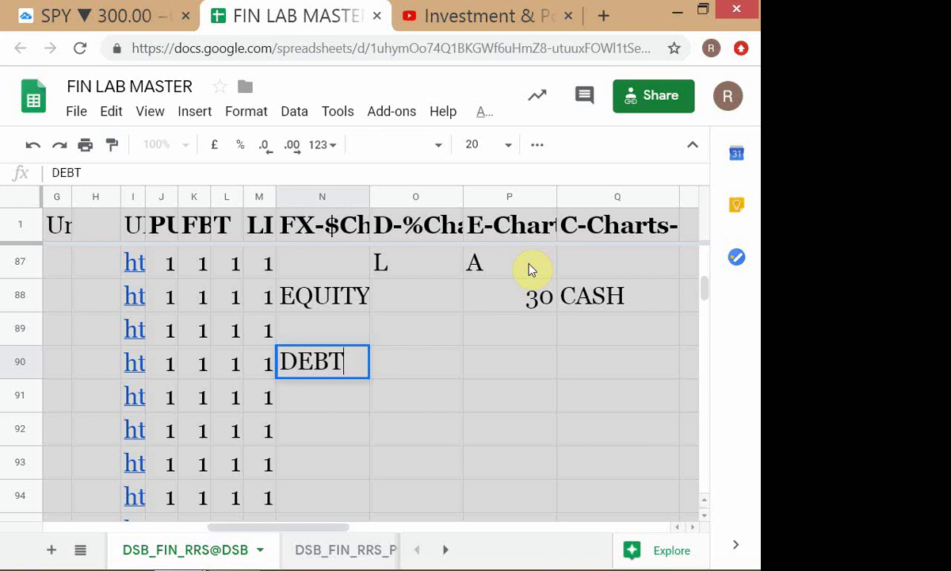
{"action": "key", "text": "Return"}
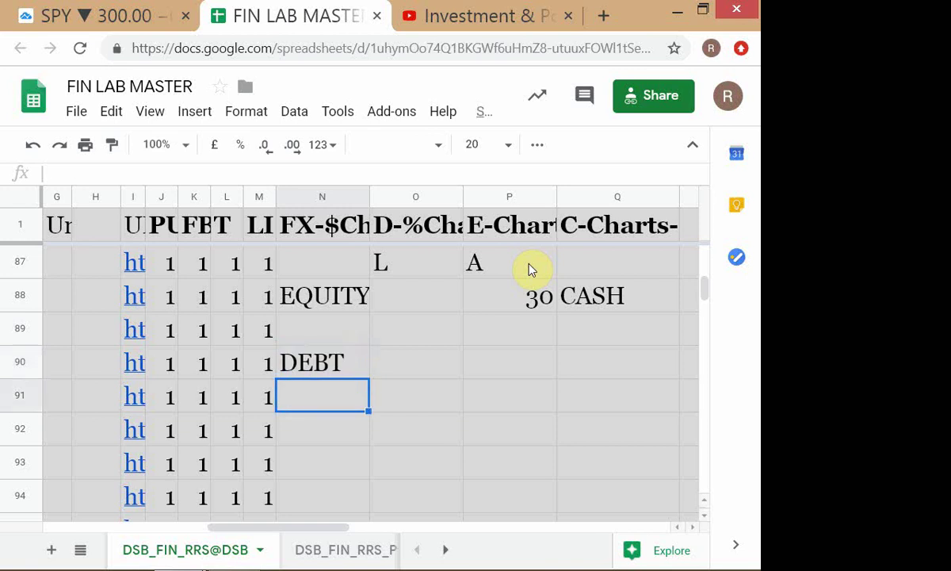
Step: Enter 30 in cell O88 as the EQUITY amount under the heading L
{"action": "key", "text": "Up"}
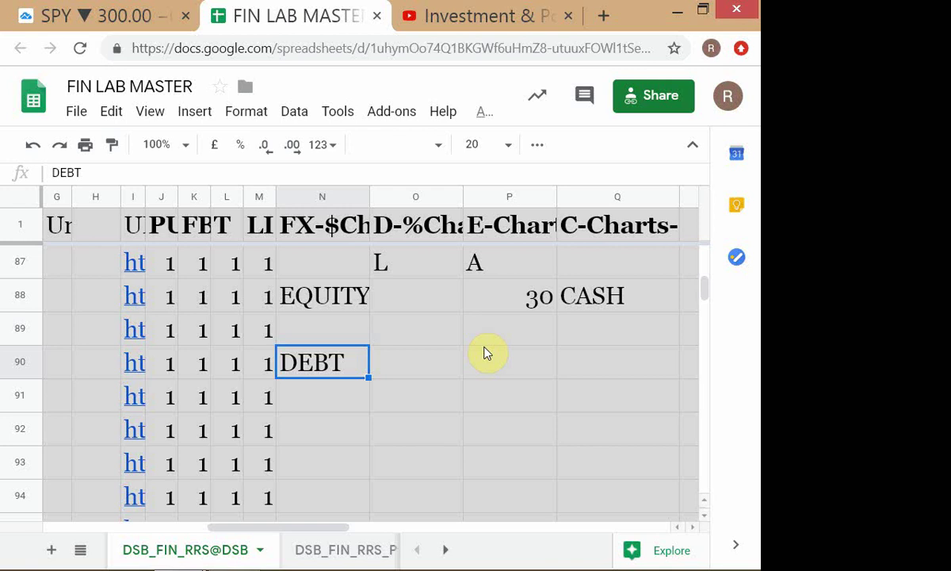
{"action": "key", "text": "Up"}
{"action": "key", "text": "Up"}
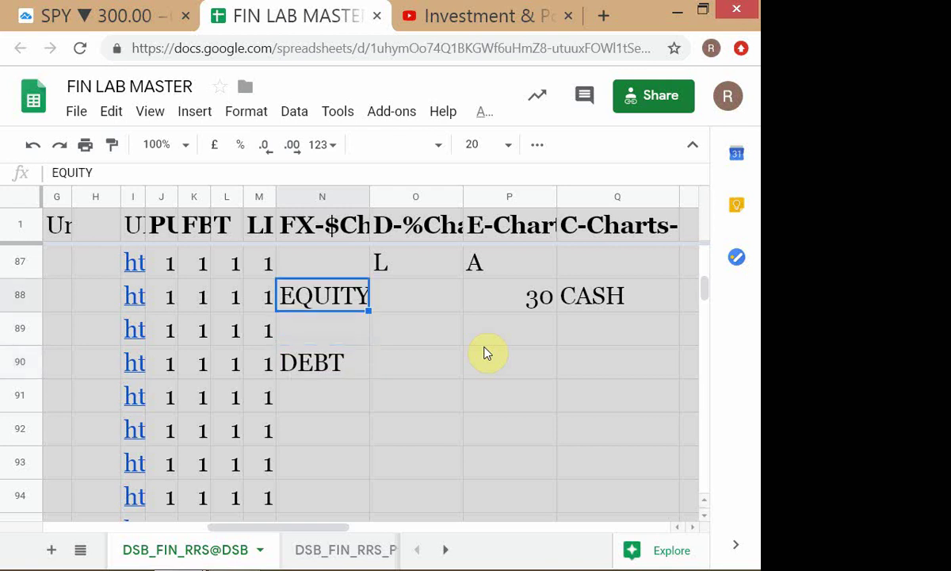
{"action": "key", "text": "Right"}
{"action": "type", "text": "30"}
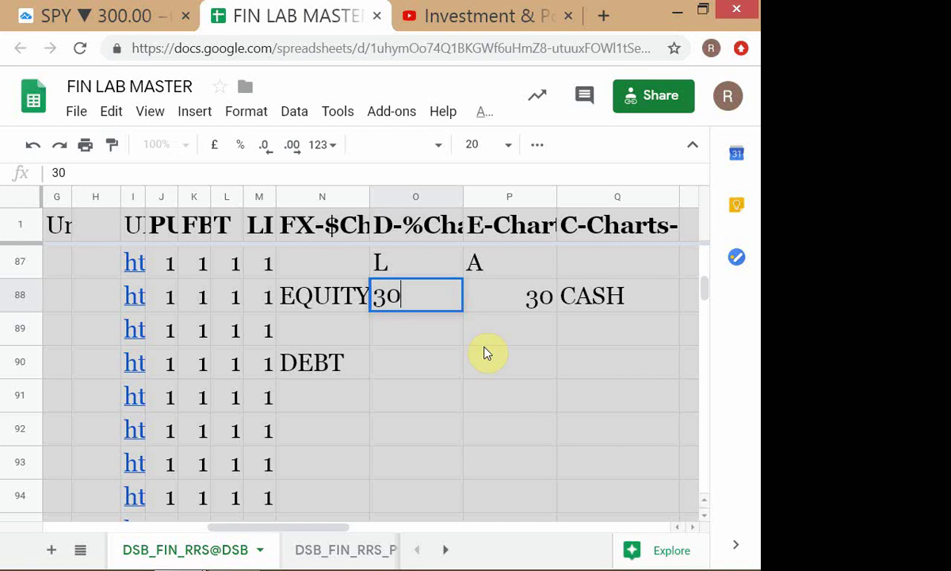
{"action": "key", "text": "Return"}
{"action": "key", "text": "Up"}
{"action": "key", "text": "Left"}
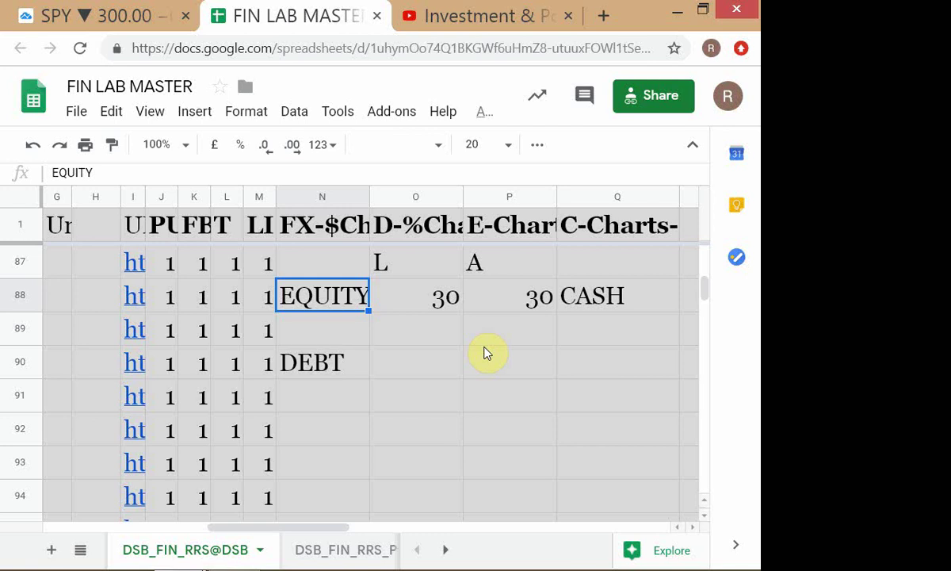
{"action": "key", "text": "Right"}
{"action": "key", "text": "Right"}
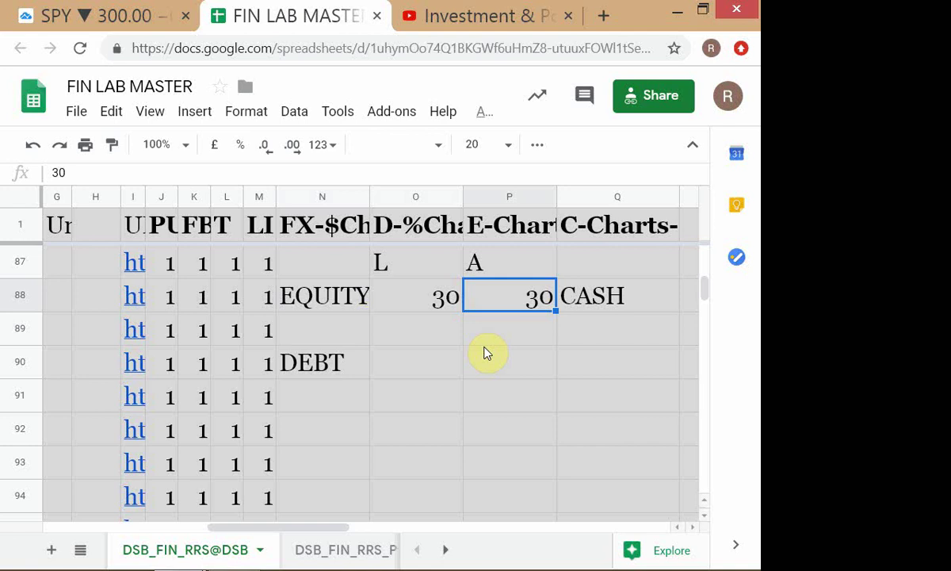
{"action": "key", "text": "Down"}
{"action": "key", "text": "Up"}
{"action": "key", "text": "Down"}
{"action": "key", "text": "Down"}
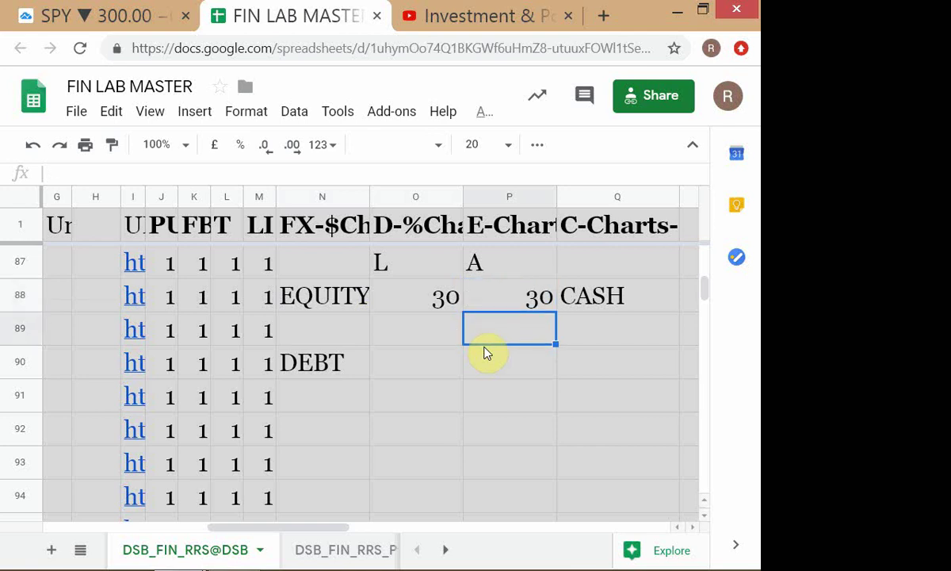
Step: Look at the Moneycontrol market article and SPY's latest price on the TradingView chart, and return to the FIN LAB MASTER spreadsheet
{"action": "key", "text": "alt+Tab"}
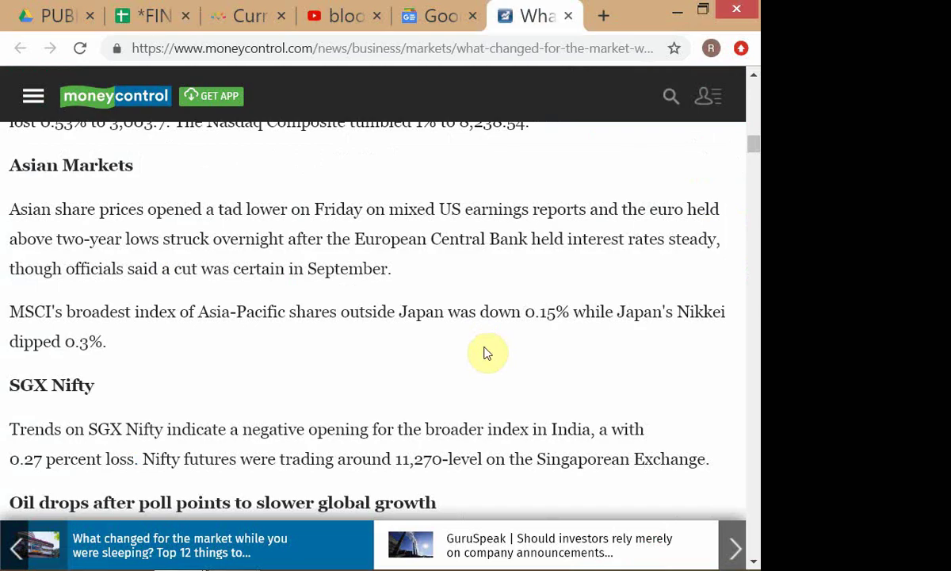
{"action": "key", "text": "alt+Tab"}
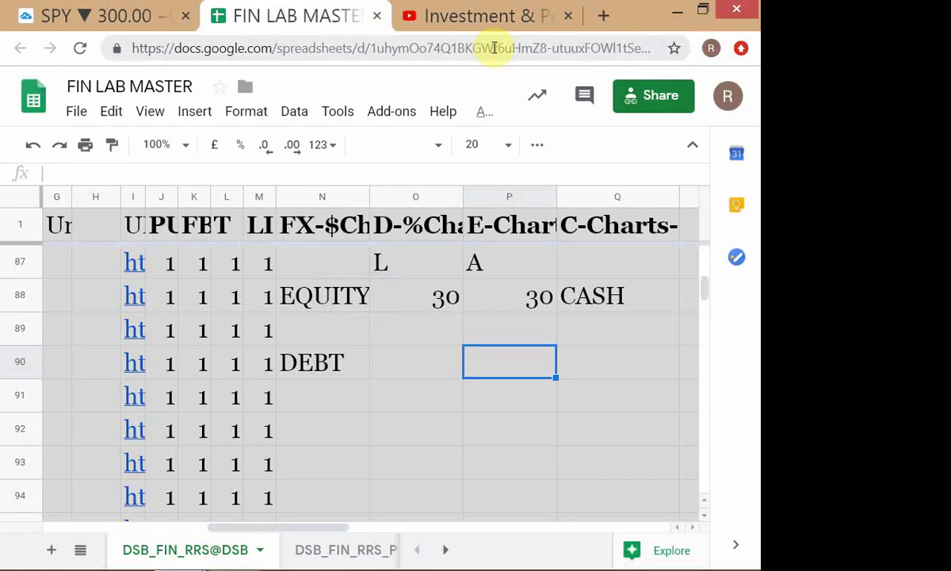
{"action": "key", "text": "alt+Tab"}
{"action": "key", "text": "alt+Tab"}
{"action": "key", "text": "alt+Tab"}
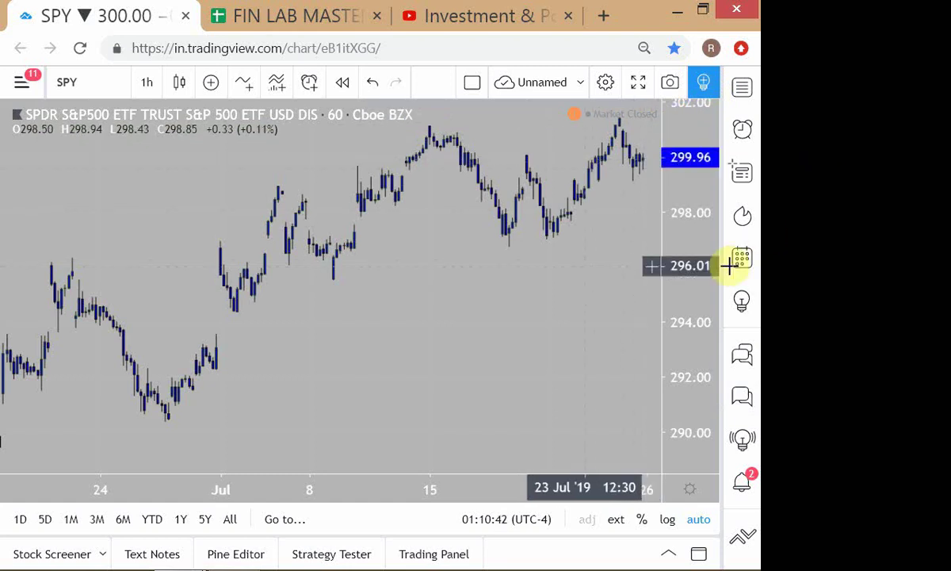
{"action": "key", "text": "alt+Tab"}
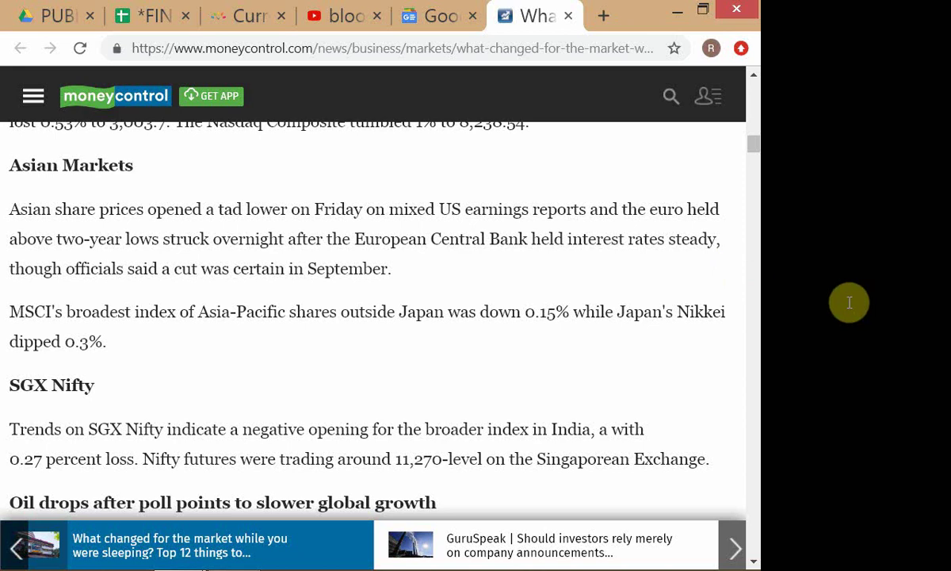
{"action": "key", "text": "alt+Tab"}
{"action": "key", "text": "alt+Tab"}
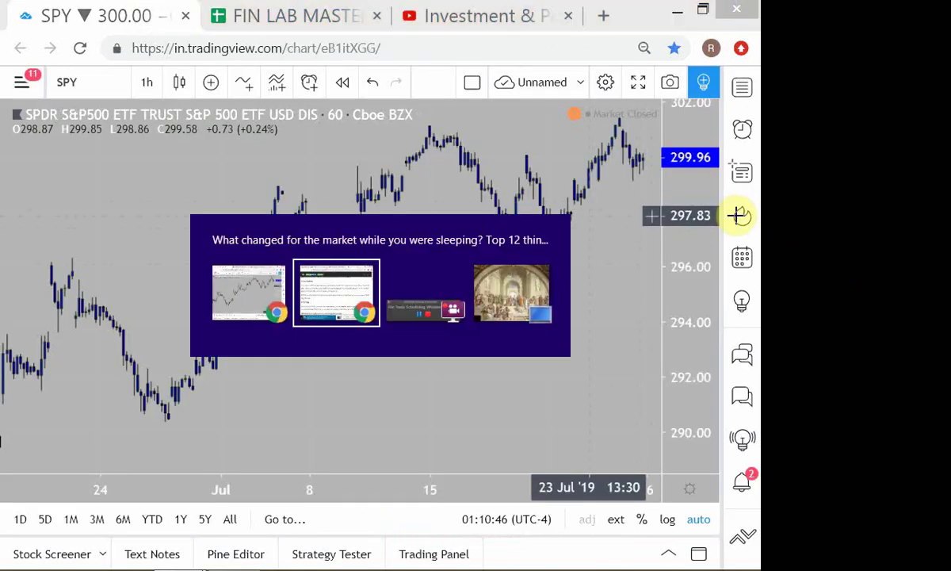
{"action": "key", "text": "alt+Tab"}
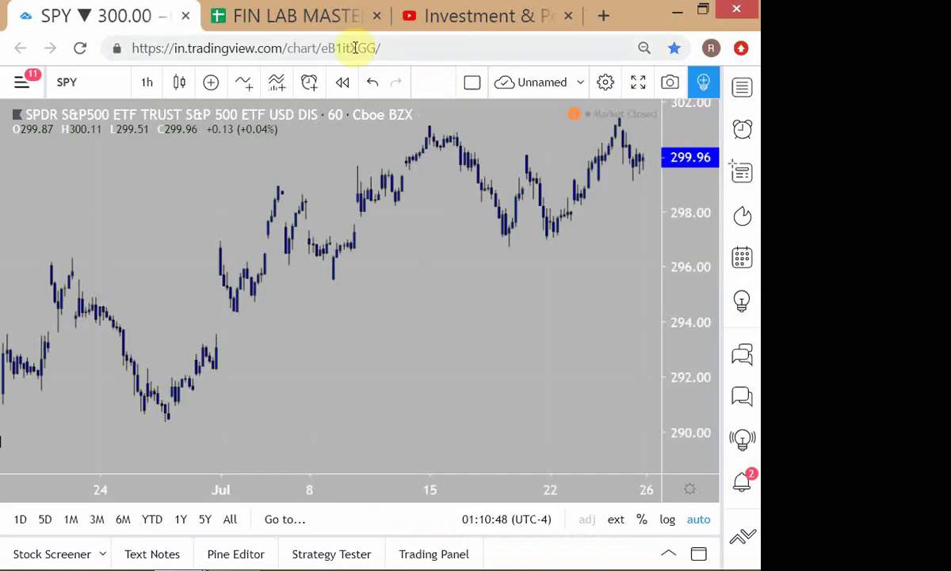
{"action": "left_click", "coordinate": [333, 17]}
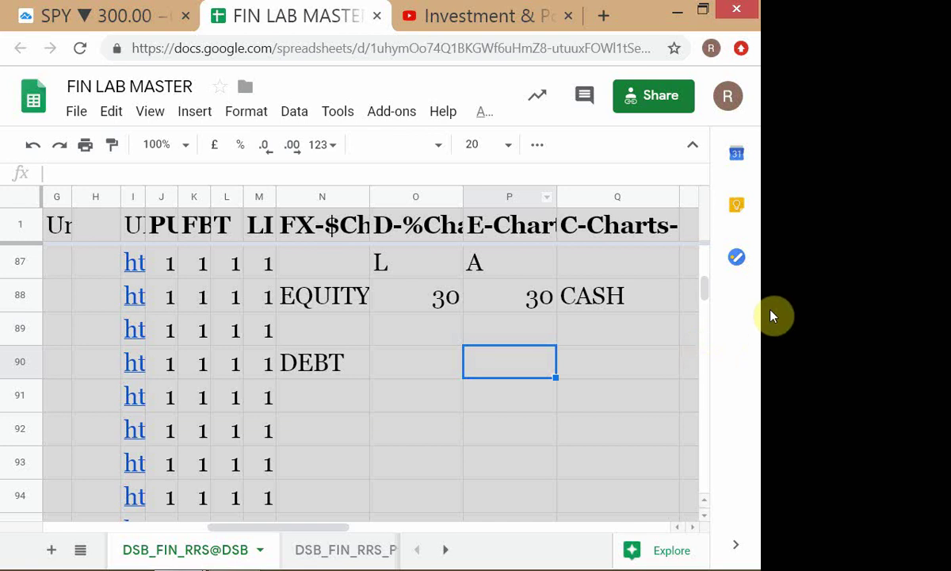
Step: Enter the formula =100*300 in cell Q87, above the CASH label
{"action": "left_click", "coordinate": [761, 347]}
{"action": "key", "text": "Up"}
{"action": "key", "text": "Right"}
{"action": "left_click", "coordinate": [734, 254]}
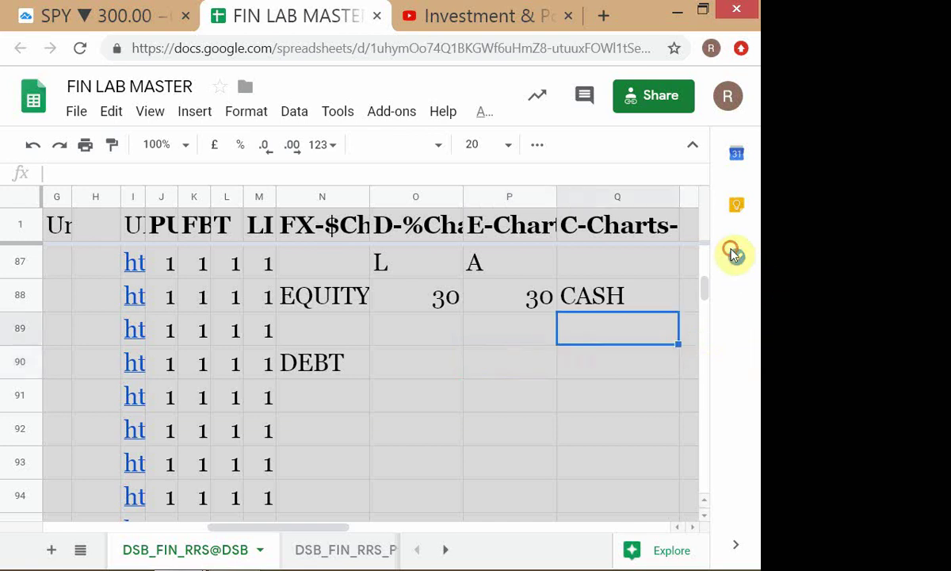
{"action": "key", "text": "Up"}
{"action": "key", "text": "Up"}
{"action": "type", "text": "="}
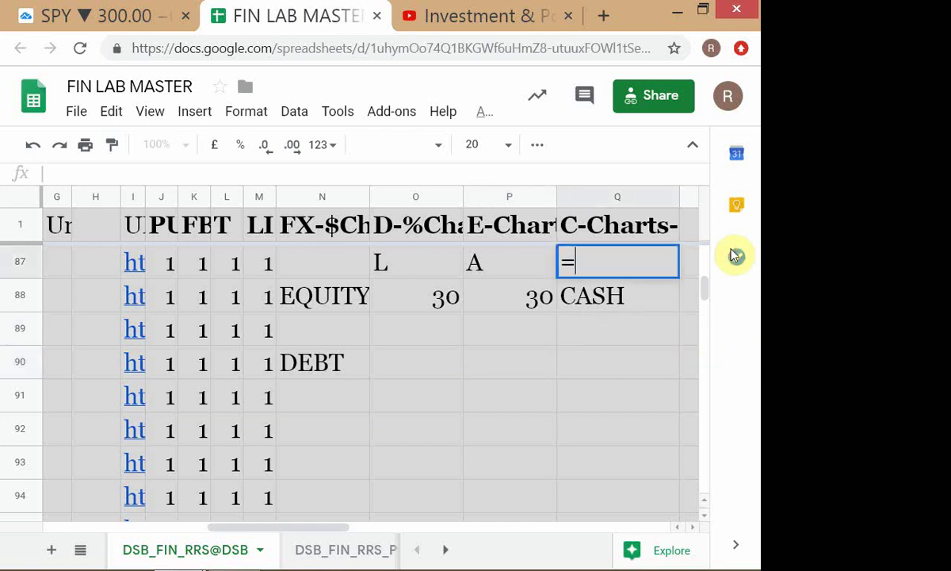
{"action": "type", "text": "300"}
{"action": "key", "text": "BackSpace"}
{"action": "key", "text": "BackSpace"}
{"action": "key", "text": "BackSpace"}
{"action": "type", "text": "1"}
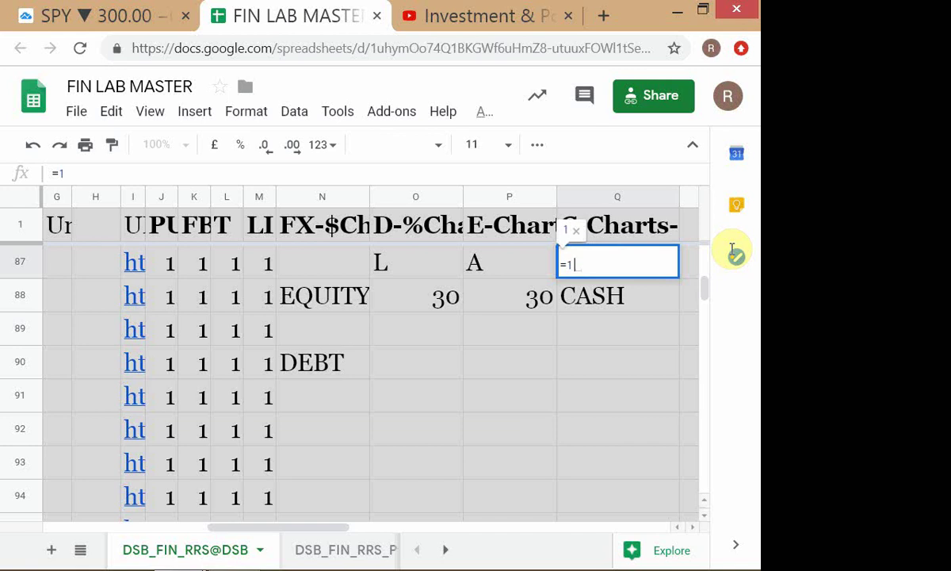
{"action": "type", "text": "00"}
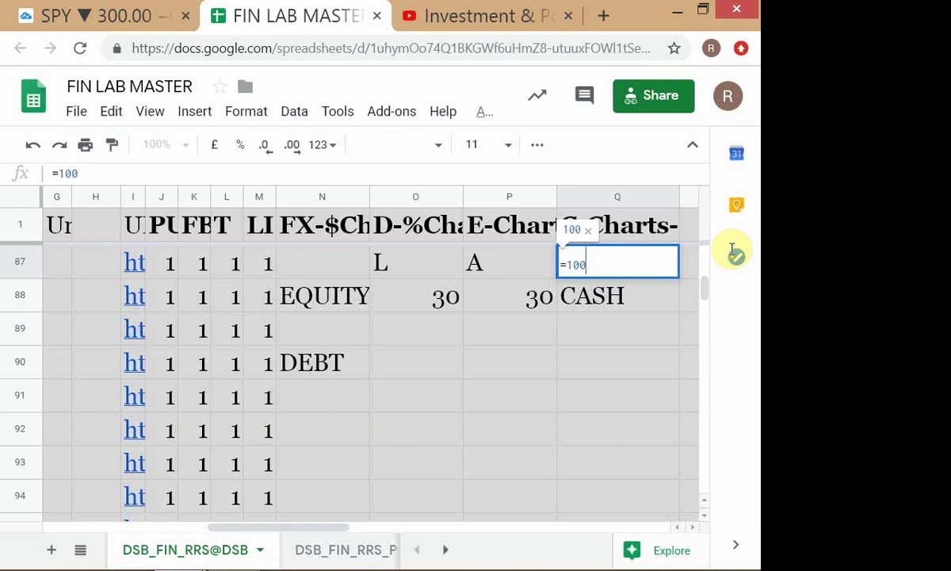
{"action": "type", "text": "*"}
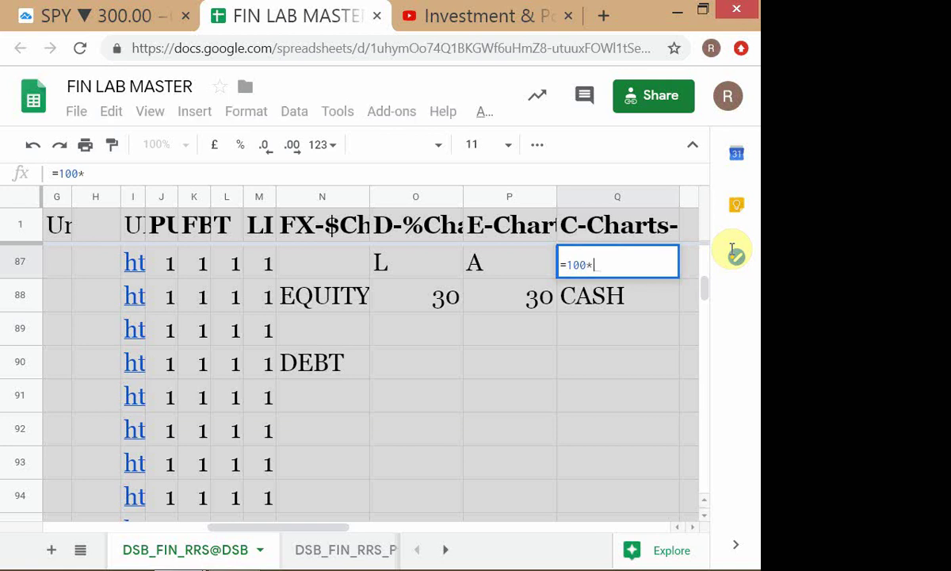
{"action": "type", "text": "300"}
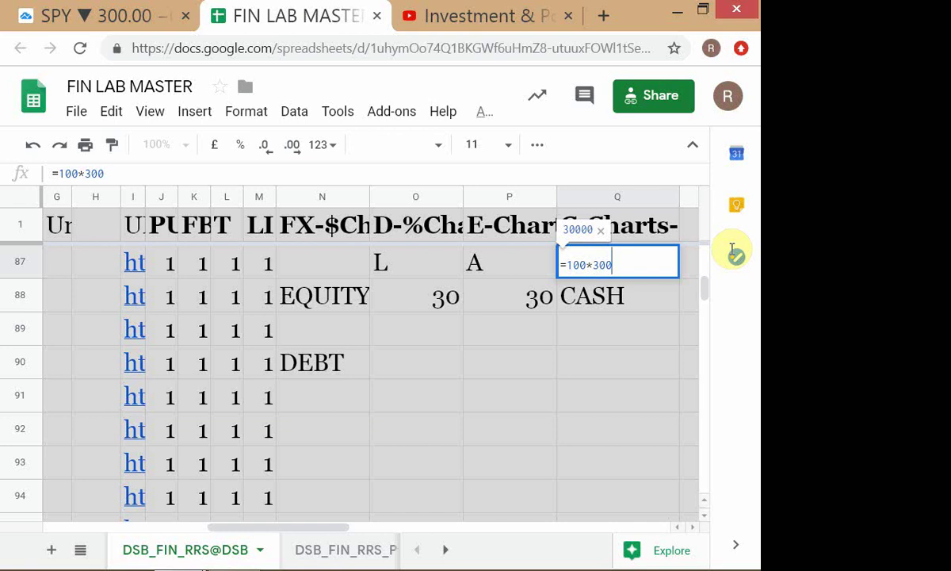
{"action": "key", "text": "Return"}
Step: Set both the CASH amount in P88 and the EQUITY amount in O88 to 70
{"action": "key", "text": "Up"}
{"action": "key", "text": "Down"}
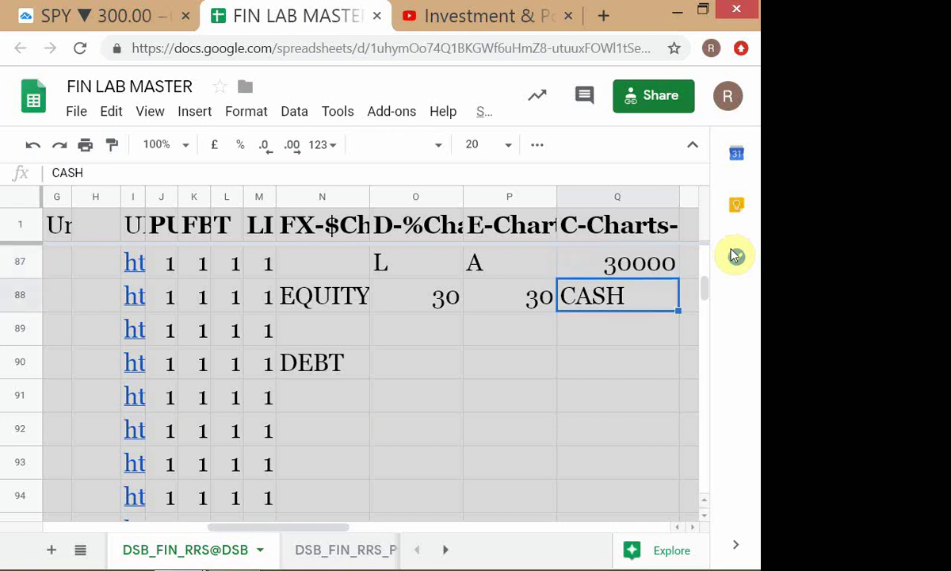
{"action": "key", "text": "Left"}
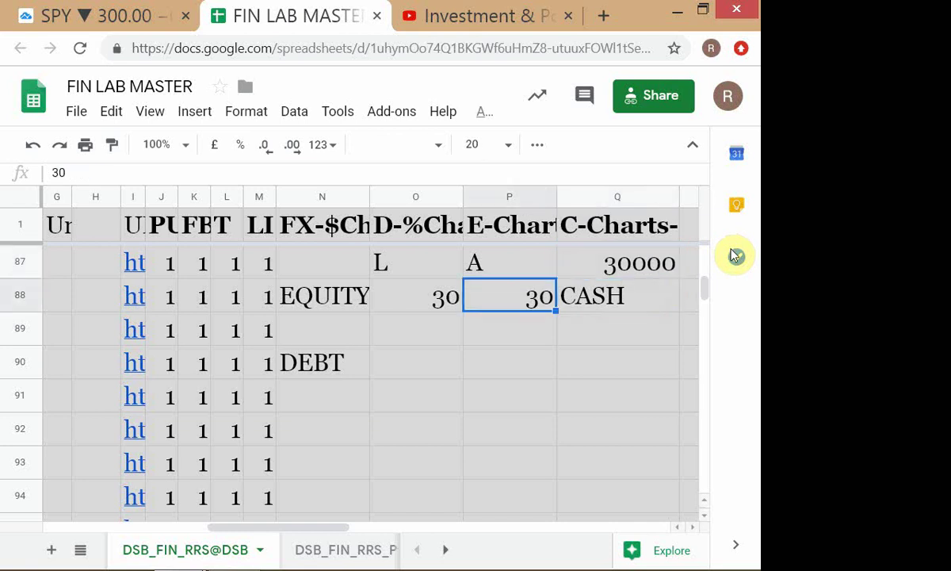
{"action": "type", "text": "70"}
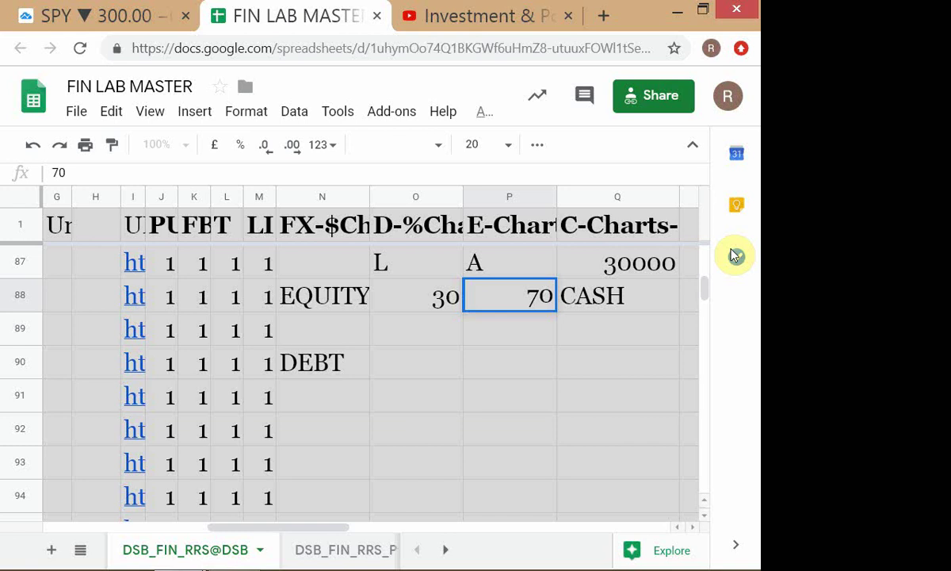
{"action": "key", "text": "Return"}
{"action": "key", "text": "Up"}
{"action": "key", "text": "Left"}
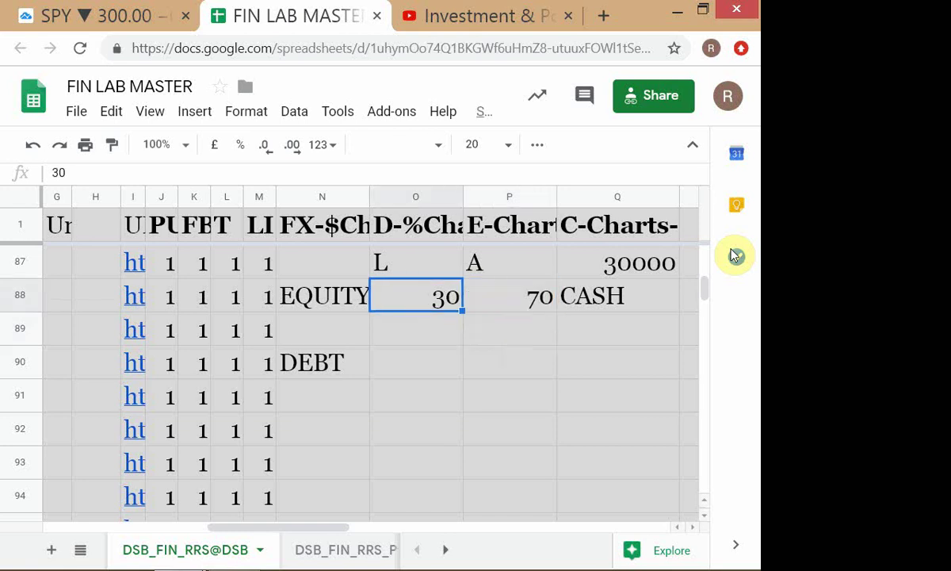
{"action": "type", "text": "70"}
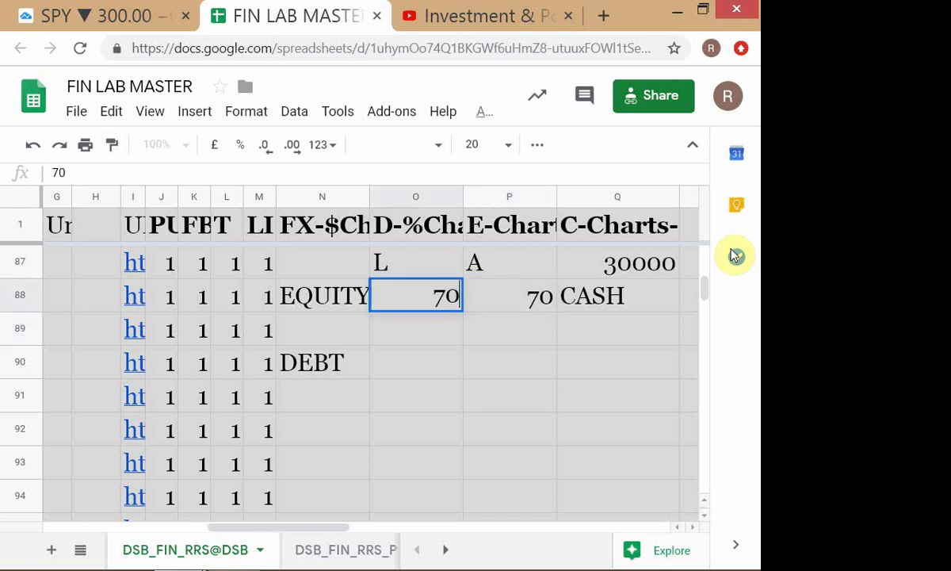
{"action": "key", "text": "Return"}
{"action": "key", "text": "Up"}
Step: Set the CASH amount in cell P88 under heading A to 40
{"action": "key", "text": "Right"}
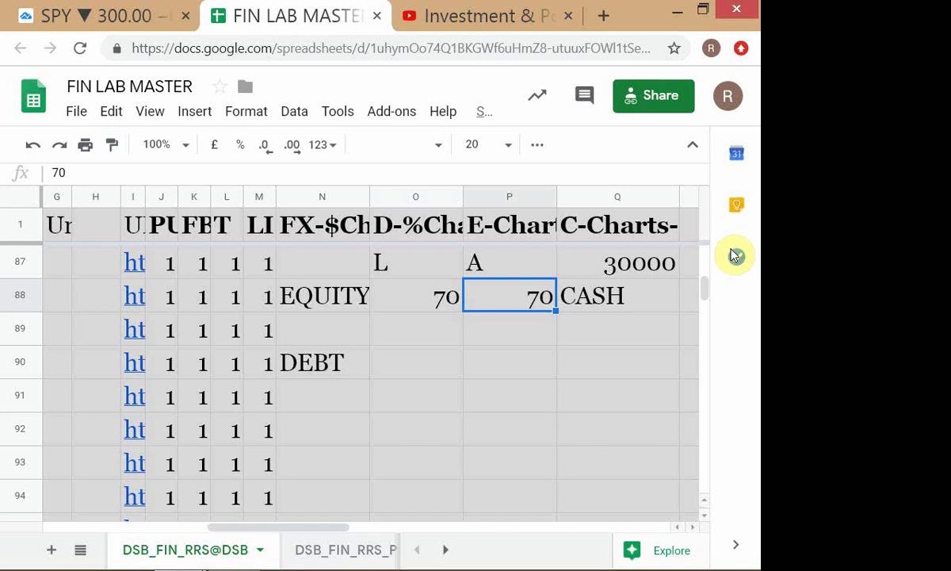
{"action": "key", "text": "Right"}
{"action": "key", "text": "Up"}
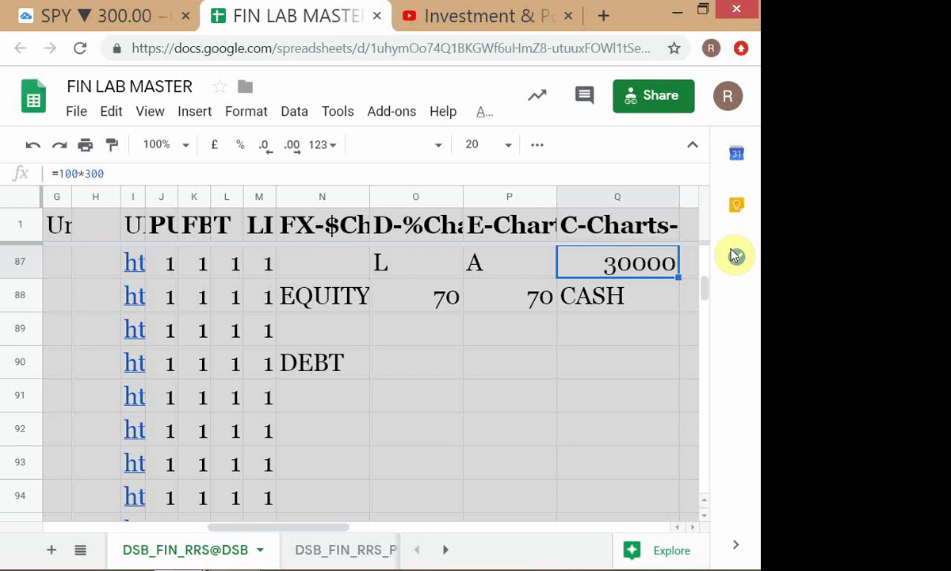
{"action": "key", "text": "Down"}
{"action": "key", "text": "Down"}
{"action": "key", "text": "Left"}
{"action": "key", "text": "Up"}
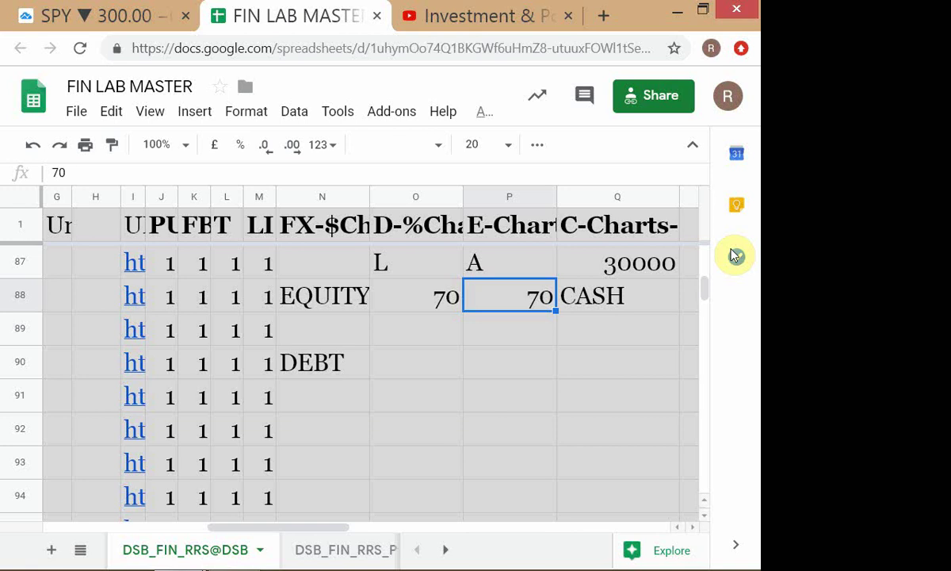
{"action": "type", "text": "40"}
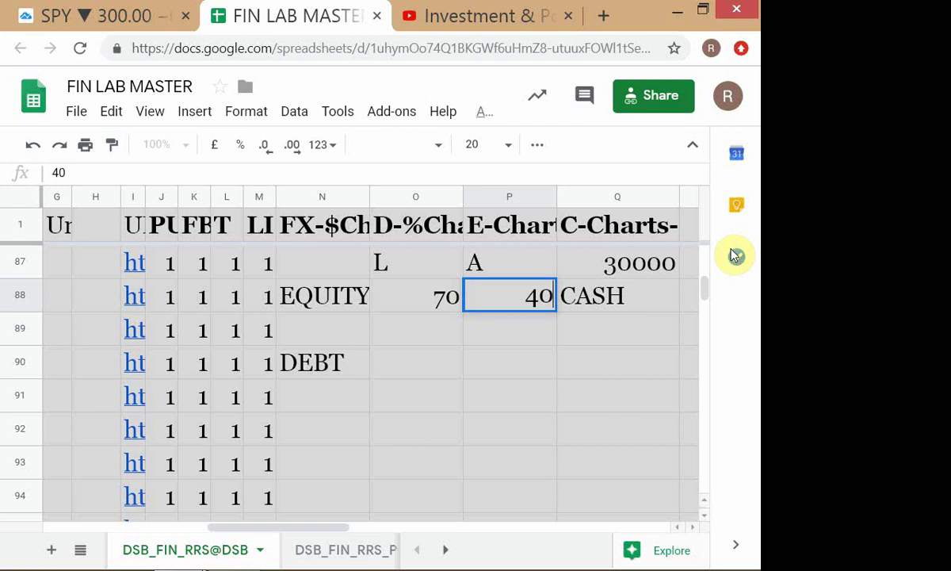
{"action": "key", "text": "Return"}
Step: Enter 30 in cell P90 under heading A and label it SHARES in Q90
{"action": "key", "text": "Down"}
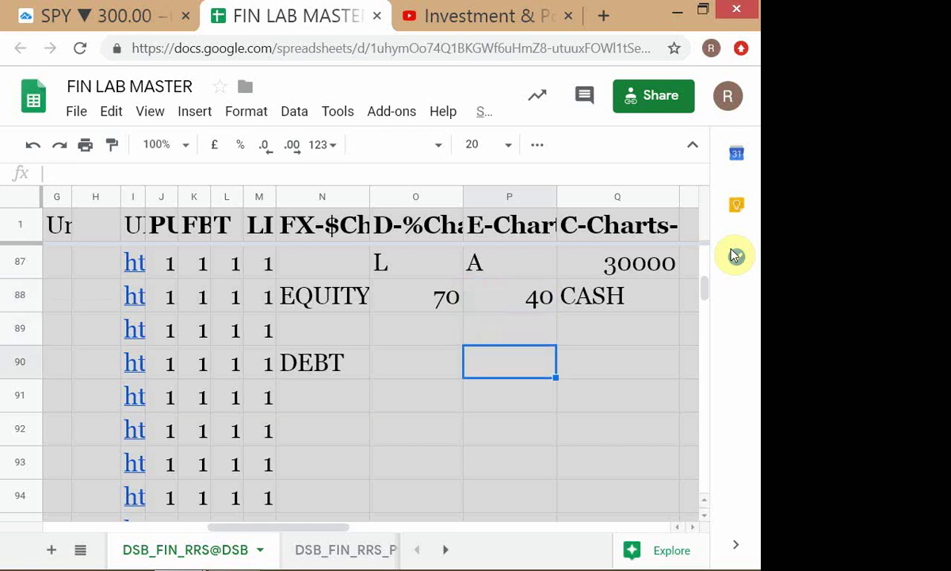
{"action": "type", "text": "39"}
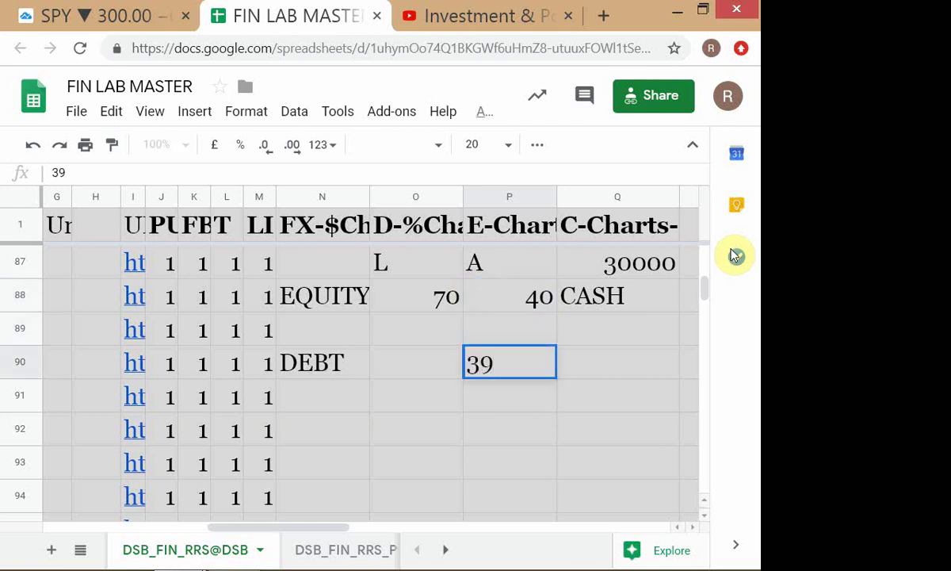
{"action": "key", "text": "BackSpace"}
{"action": "type", "text": "0"}
{"action": "key", "text": "Tab"}
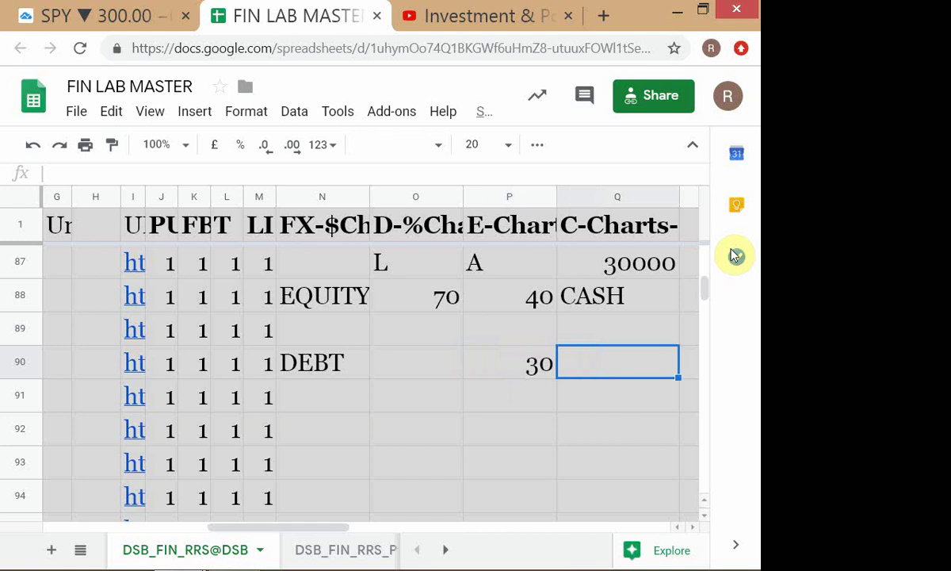
{"action": "type", "text": "SHARES"}
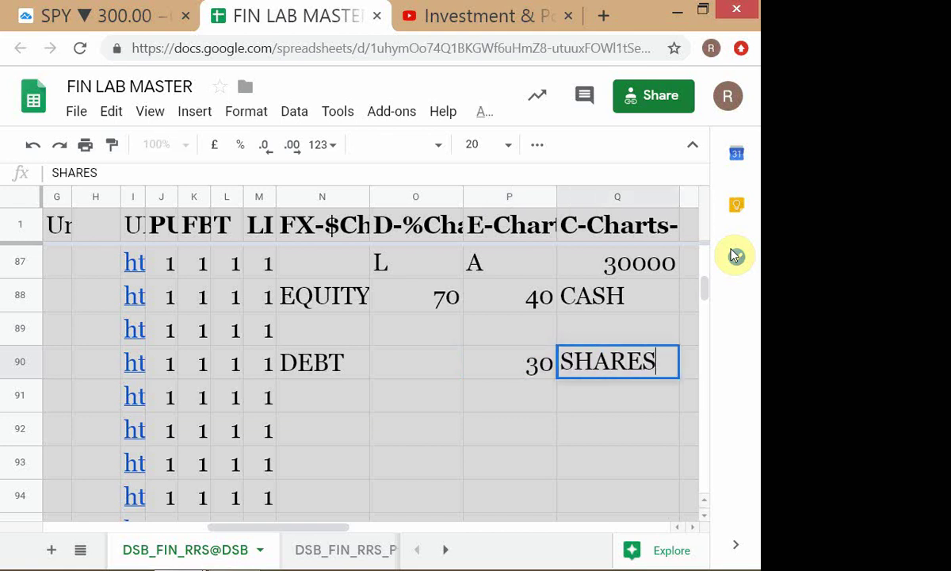
{"action": "key", "text": "Return"}
{"action": "key", "text": "Up"}
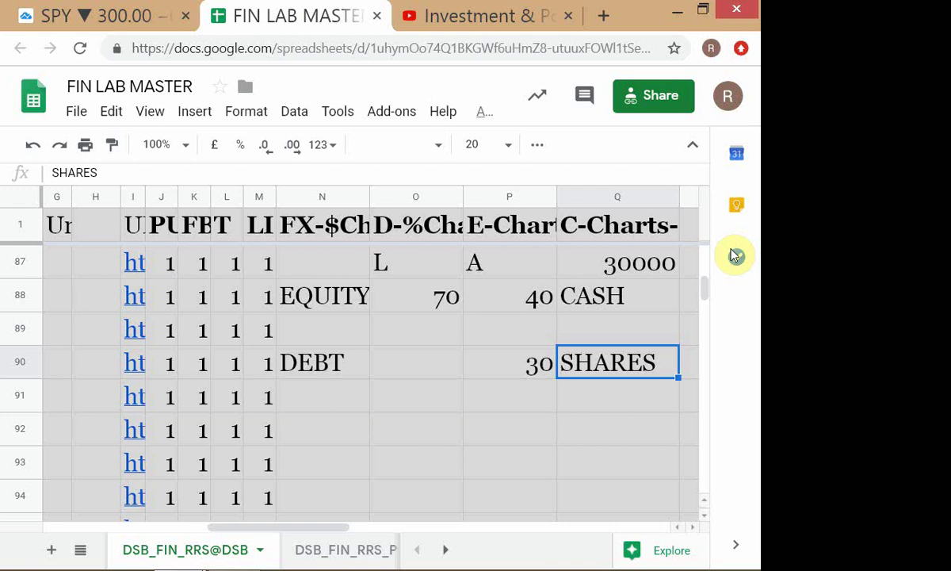
Step: Switch to the TradingView SPY hourly chart and examine the price trend from June through late July at different zoom levels
{"action": "mouse_move", "coordinate": [847, 561]}
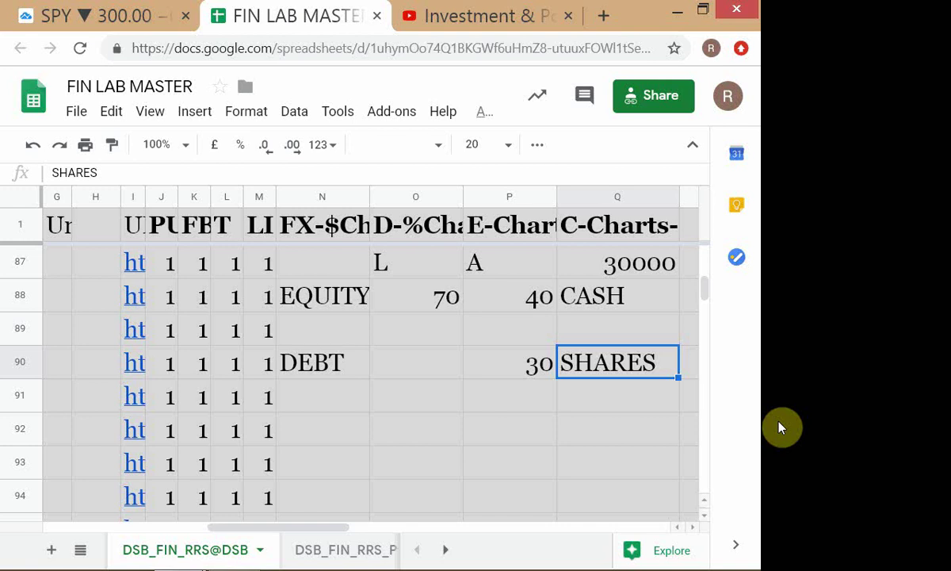
{"action": "left_click", "coordinate": [135, 16]}
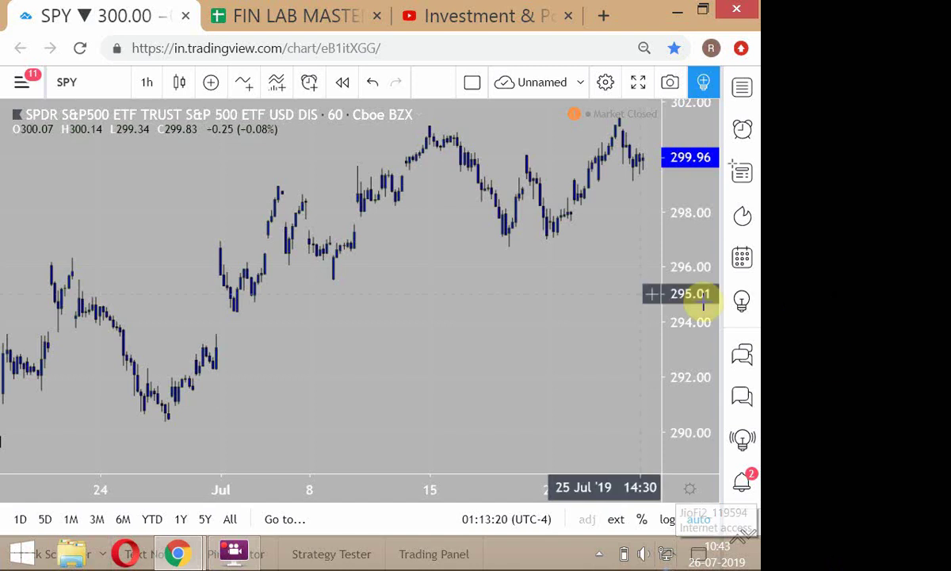
{"action": "scroll", "coordinate": [657, 279], "scroll_direction": "down", "scroll_amount": 2}
{"action": "scroll", "coordinate": [658, 279], "scroll_direction": "down", "scroll_amount": 2}
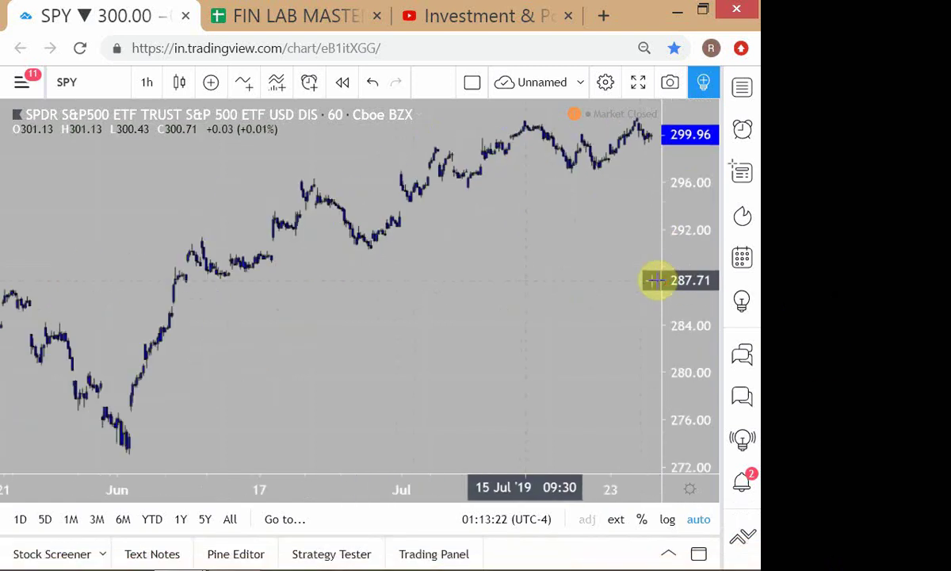
{"action": "scroll", "coordinate": [658, 279], "scroll_direction": "up", "scroll_amount": 2}
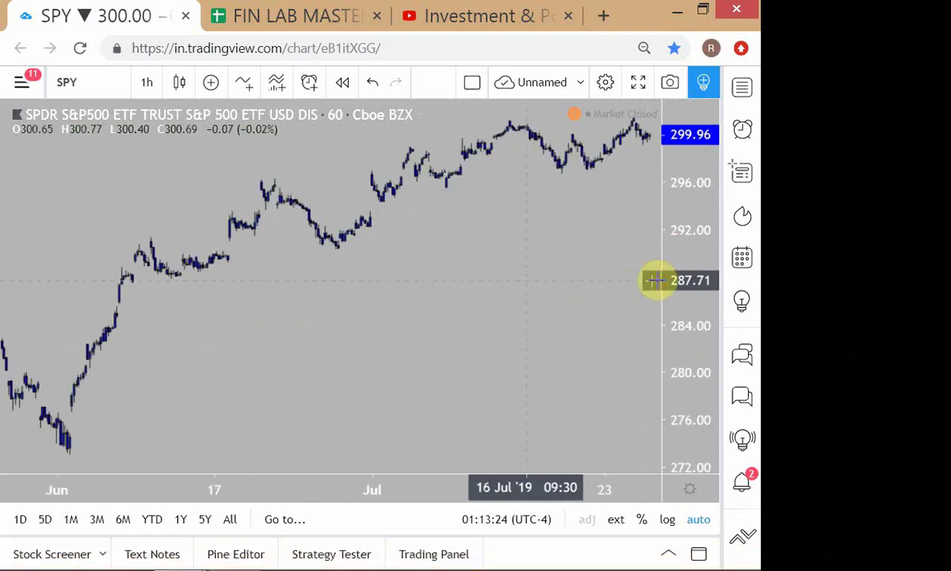
{"action": "scroll", "coordinate": [657, 279], "scroll_direction": "up", "scroll_amount": 1}
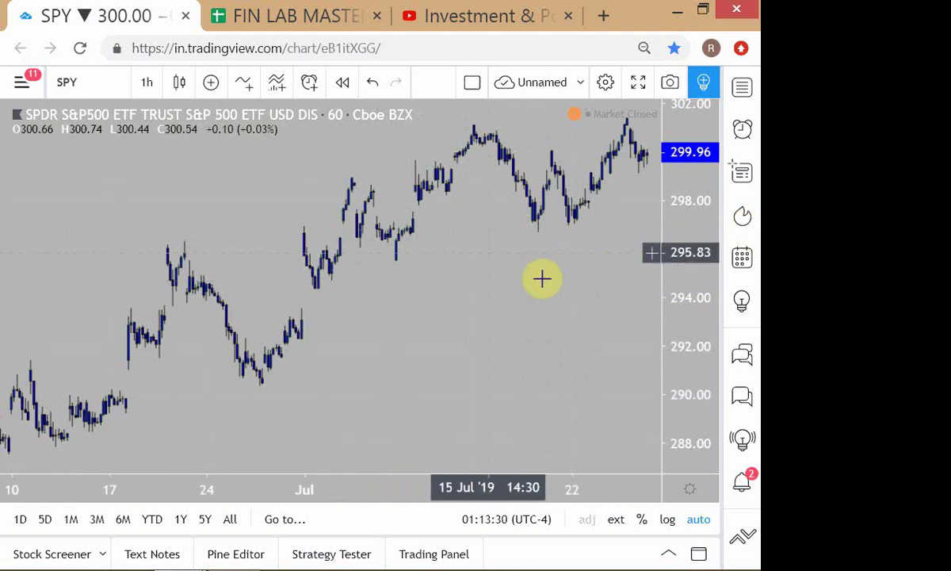
{"action": "scroll", "coordinate": [529, 375], "scroll_direction": "down", "scroll_amount": 2}
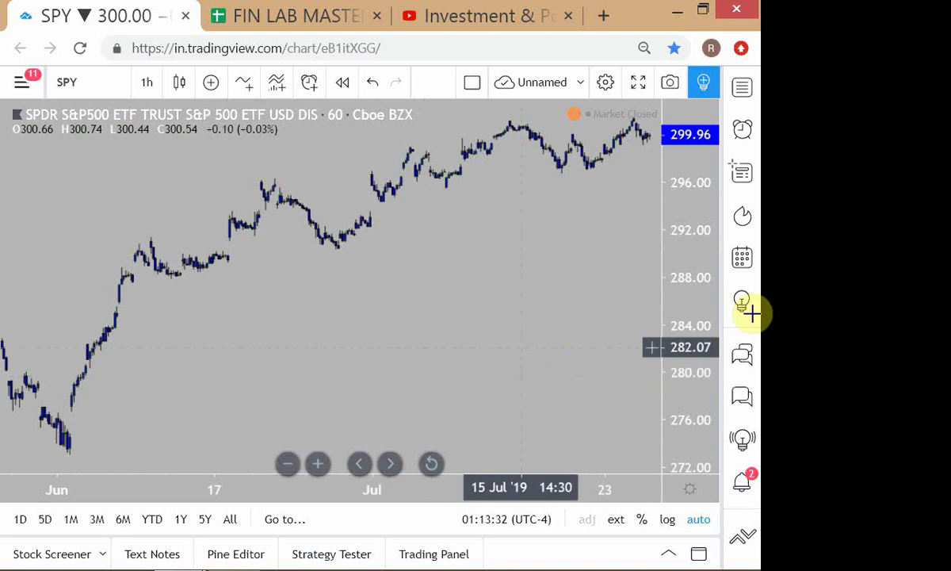
{"action": "scroll", "coordinate": [701, 194], "scroll_direction": "up", "scroll_amount": 3}
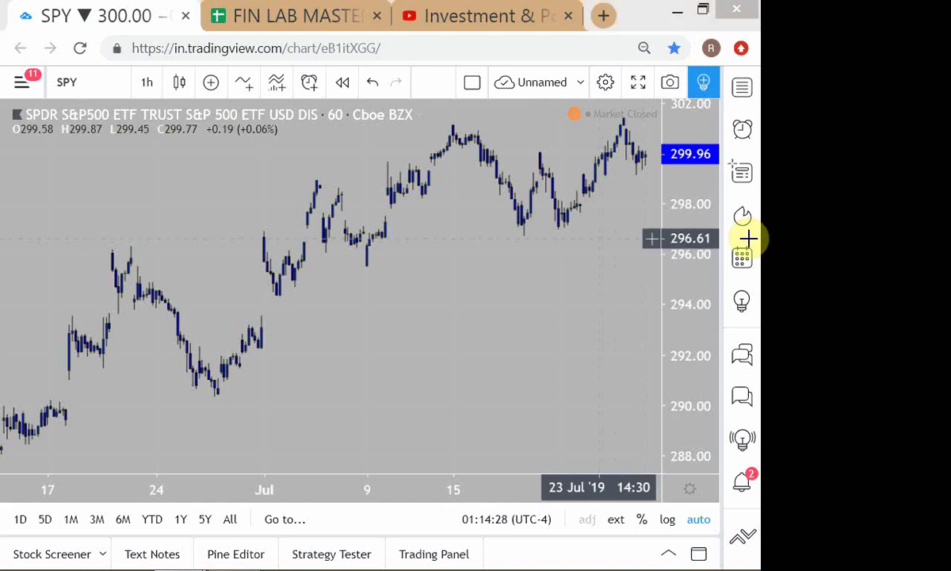
{"action": "key", "text": "alt+Tab"}
{"action": "key", "text": "alt+Tab"}
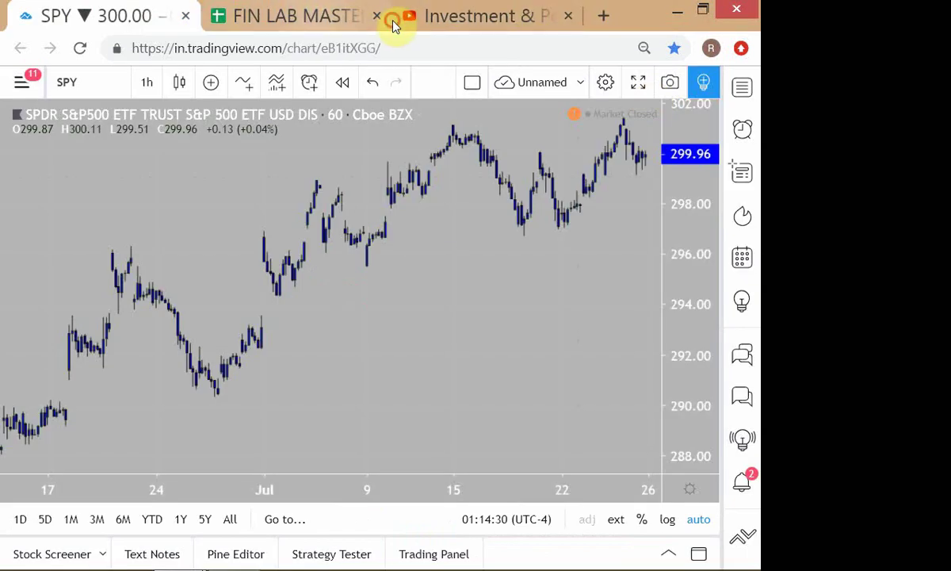
Step: Return to the FIN LAB MASTER spreadsheet and enter 100, 300 and 297 in cells Q92, Q93 and Q94
{"action": "left_click", "coordinate": [349, 17]}
{"action": "key", "text": "Down"}
{"action": "key", "text": "Down"}
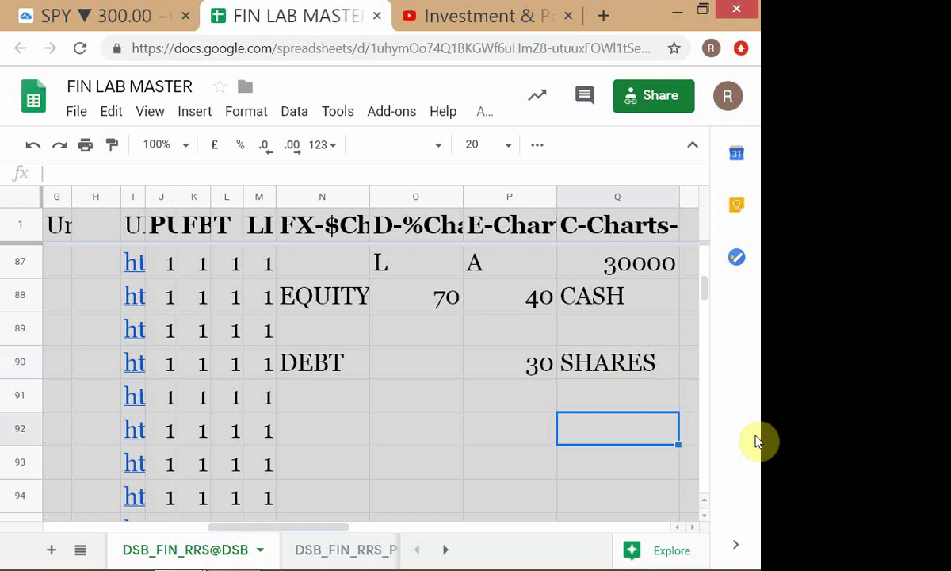
{"action": "type", "text": "100"}
{"action": "key", "text": "Return"}
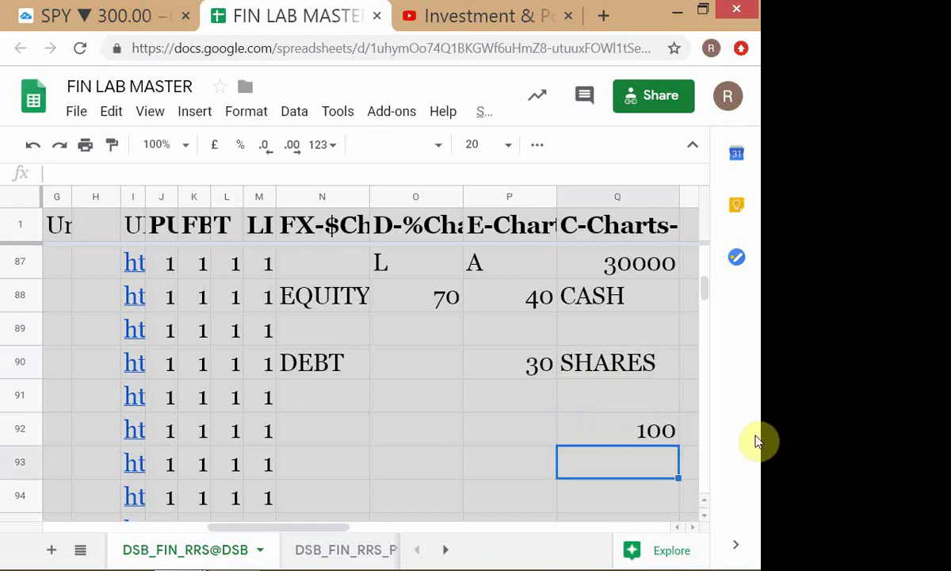
{"action": "type", "text": "300"}
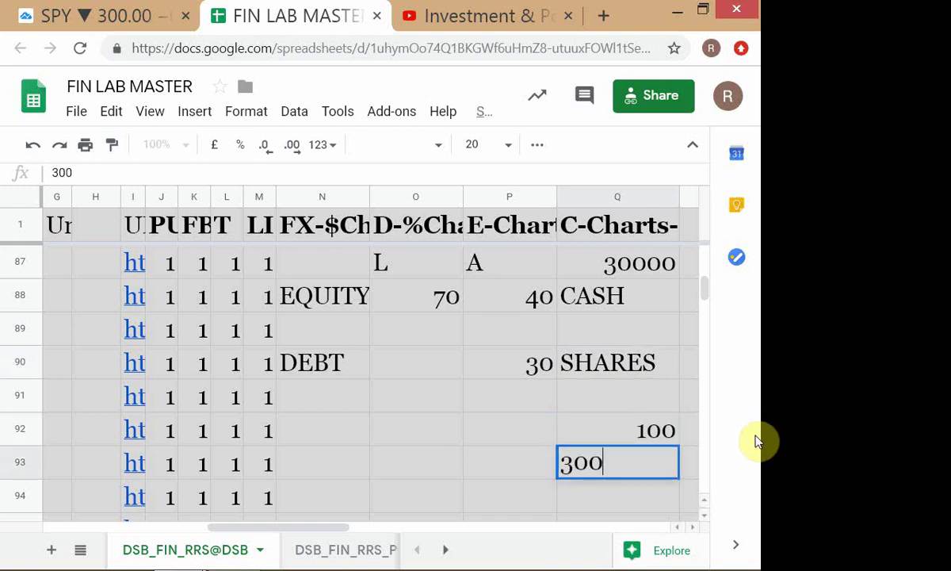
{"action": "key", "text": "Return"}
{"action": "type", "text": "297"}
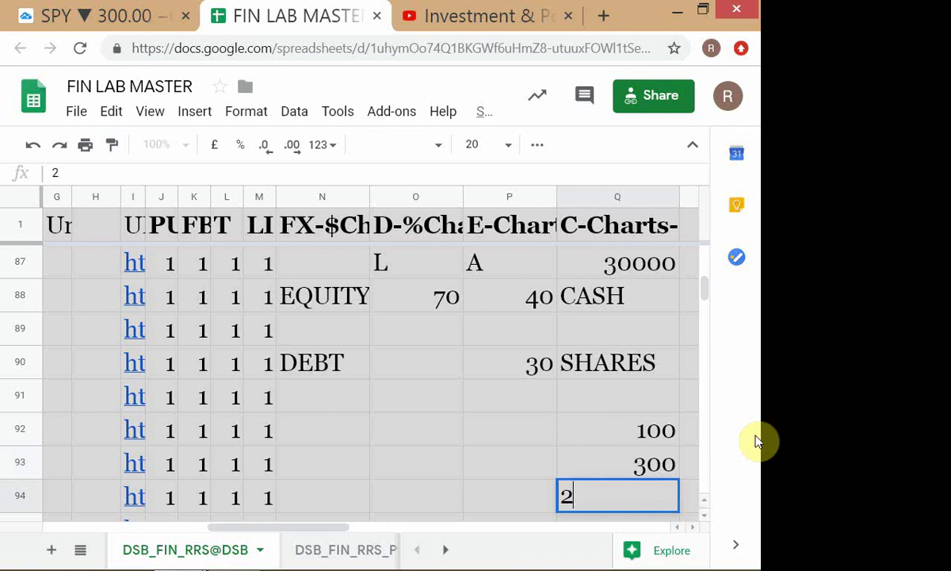
{"action": "key", "text": "Up"}
Step: Enter the formula =(Q94-Q93)*Q92 in cell P93, next to the 300 entry
{"action": "key", "text": "Up"}
{"action": "key", "text": "Up"}
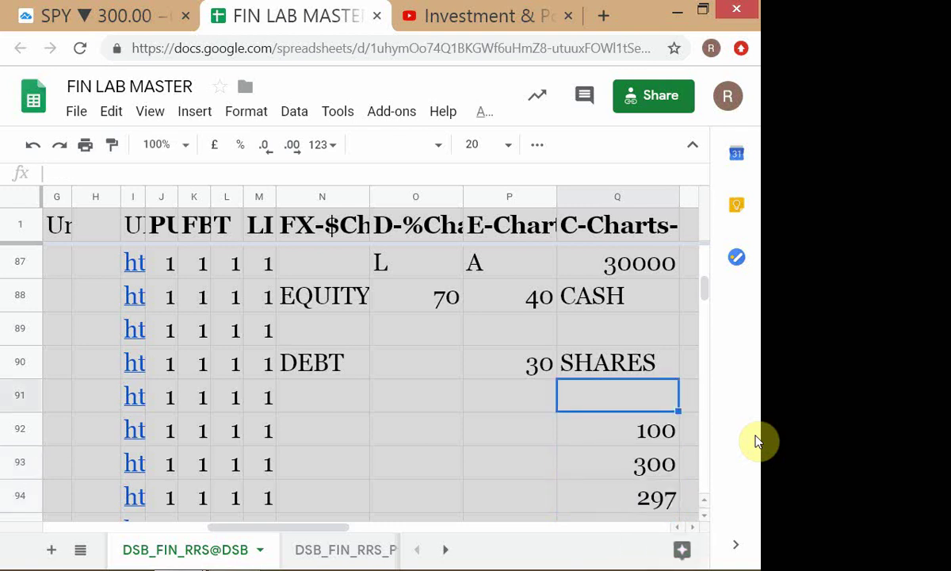
{"action": "key", "text": "Down"}
{"action": "key", "text": "Left"}
{"action": "key", "text": "Down"}
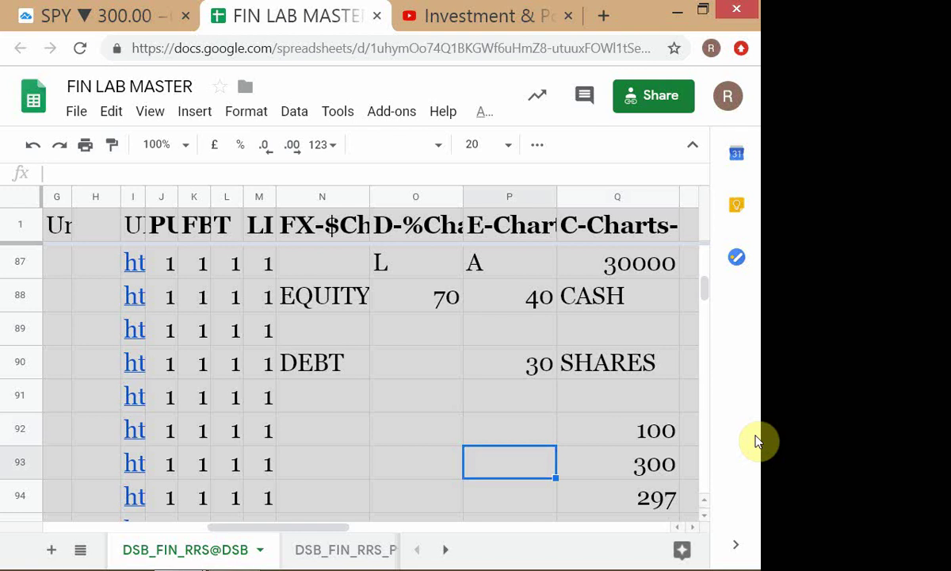
{"action": "type", "text": "="}
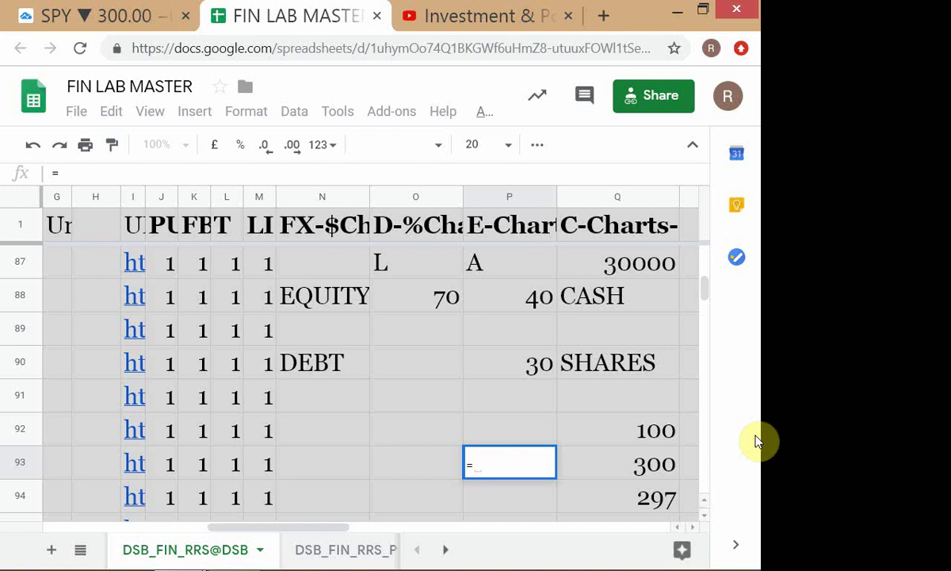
{"action": "type", "text": "("}
{"action": "key", "text": "Right"}
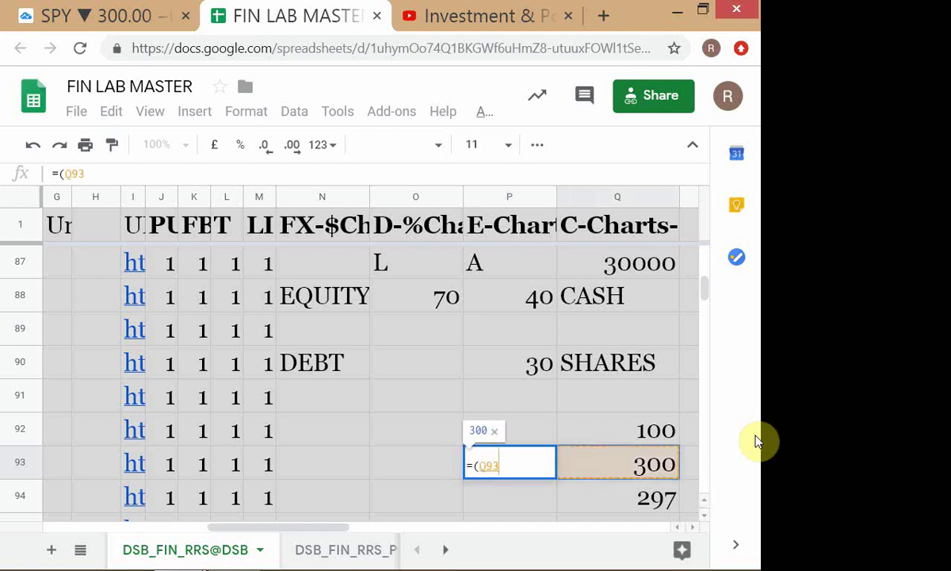
{"action": "key", "text": "Down"}
{"action": "type", "text": "-"}
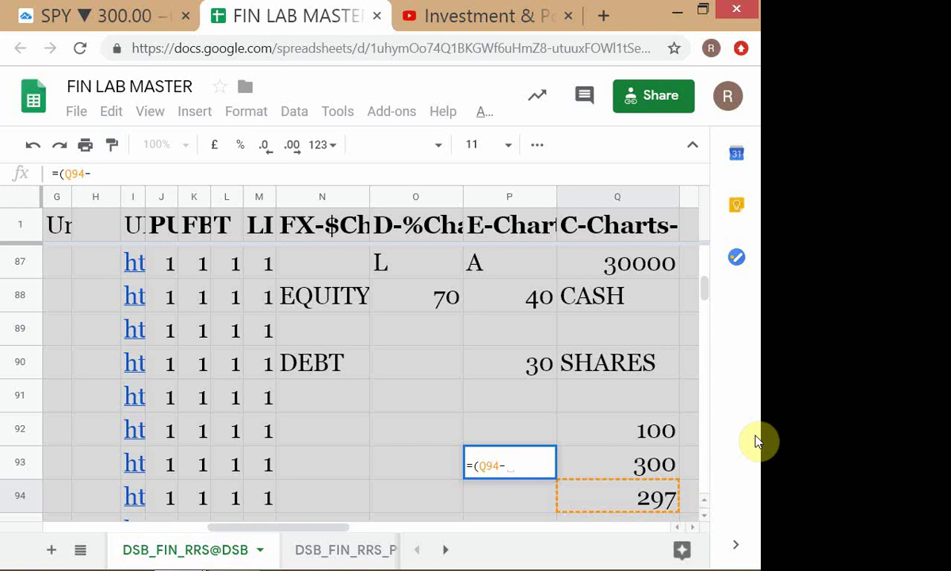
{"action": "key", "text": "Up"}
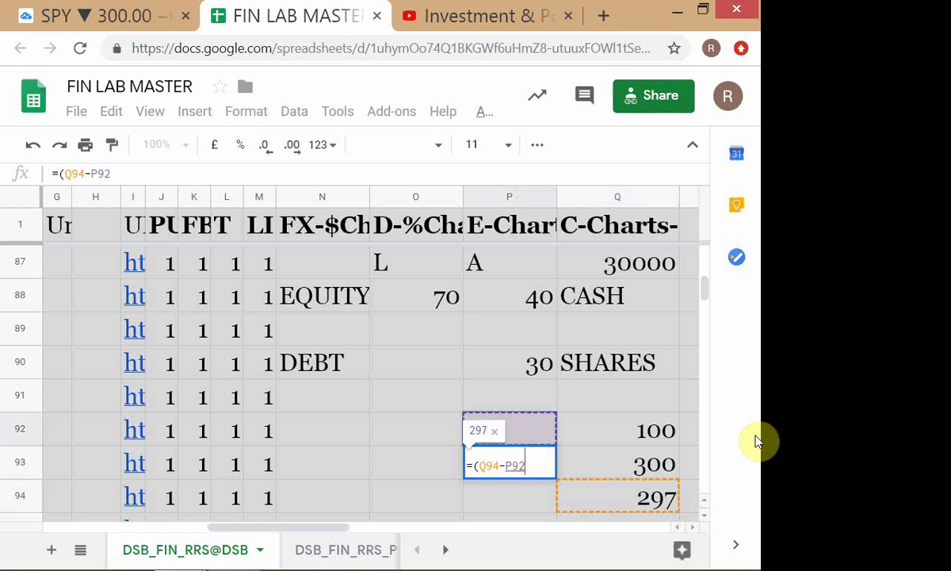
{"action": "key", "text": "Right"}
{"action": "key", "text": "Down"}
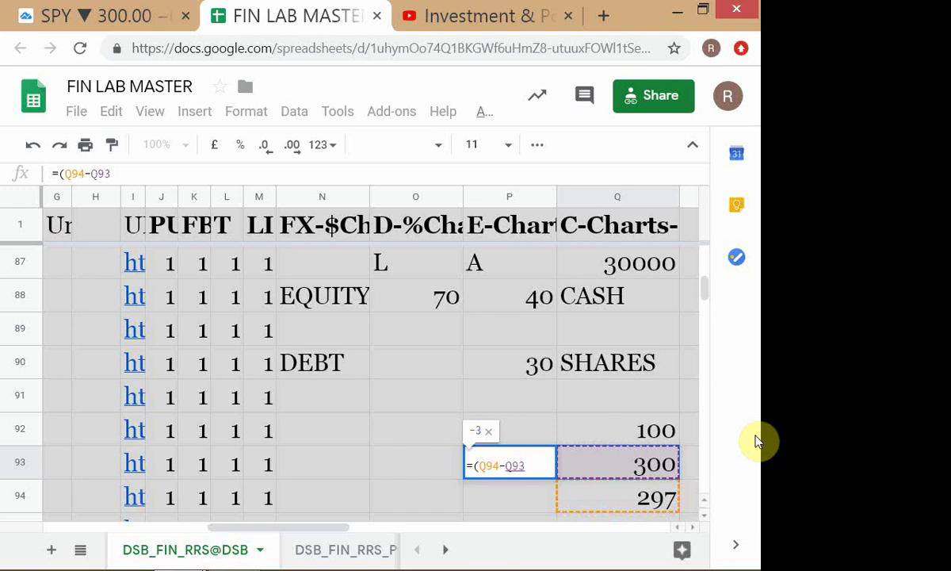
{"action": "type", "text": ")"}
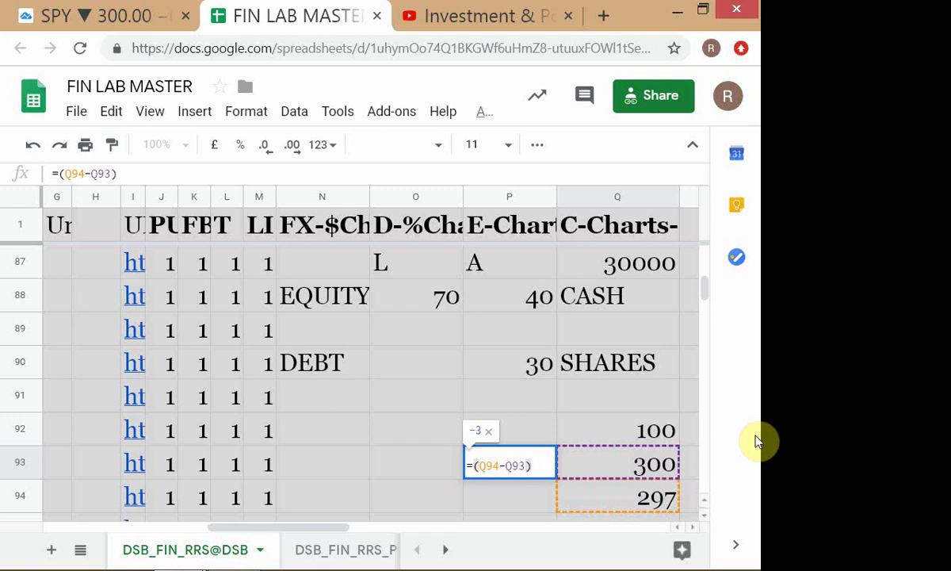
{"action": "type", "text": "*"}
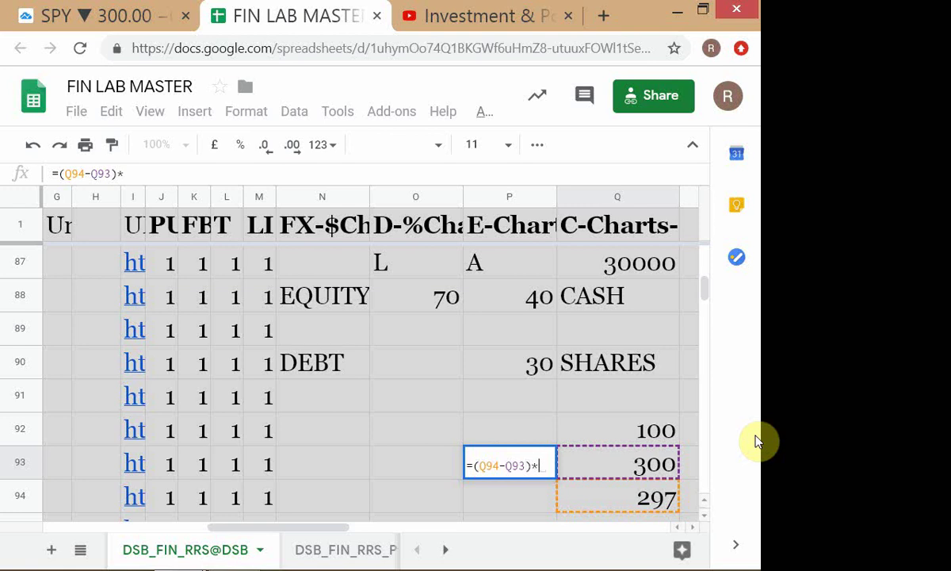
{"action": "type", "text": "Q92"}
{"action": "key", "text": "Return"}
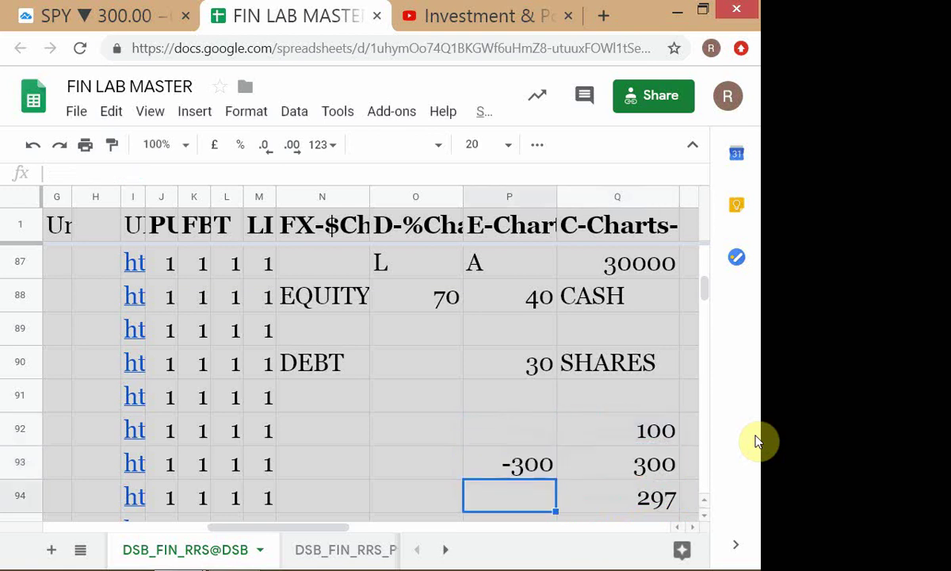
{"action": "key", "text": "Up"}
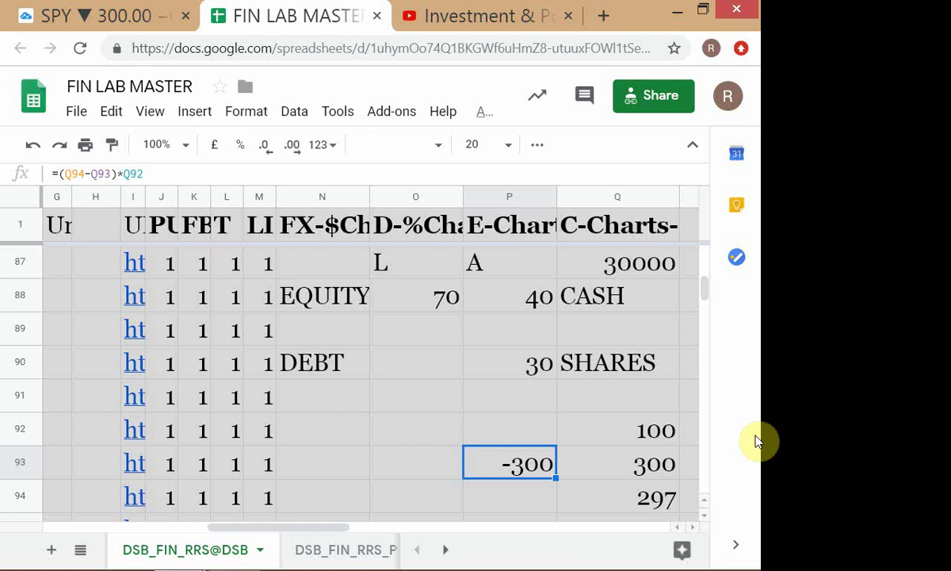
Step: Set the CASH amount in cell P88 under heading A to 69.7
{"action": "key", "text": "ctrl+shift+Tab"}
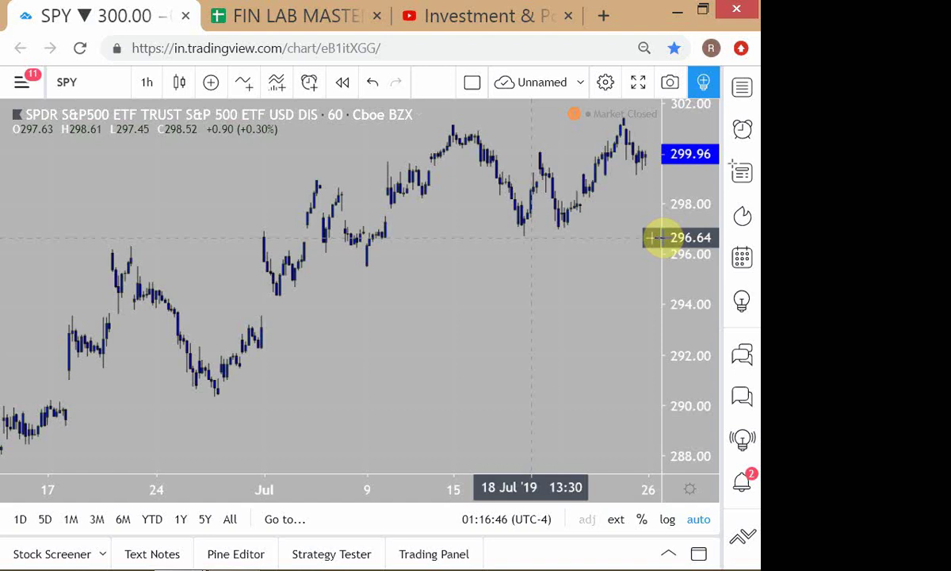
{"action": "key", "text": "ctrl+Tab"}
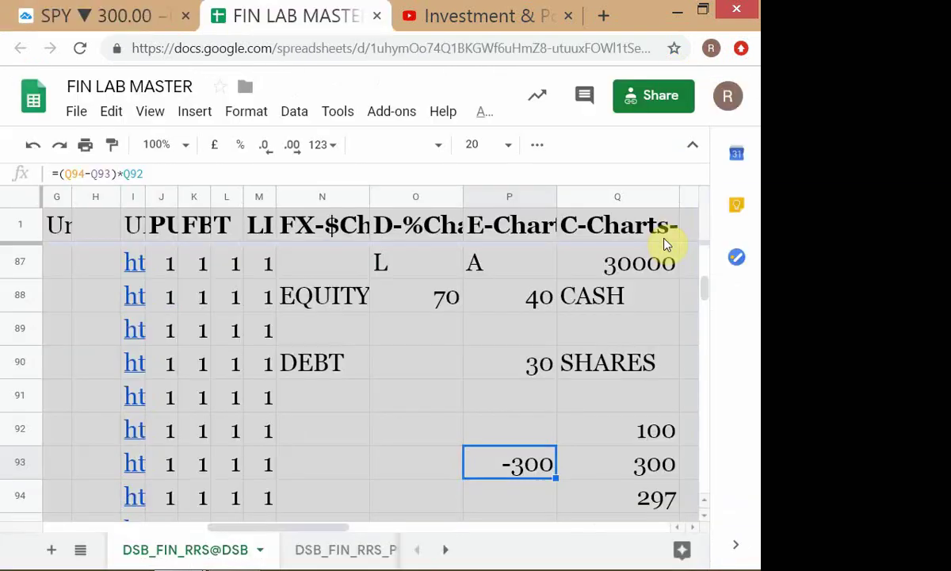
{"action": "key", "text": "Up"}
{"action": "key", "text": "Up"}
{"action": "key", "text": "Up"}
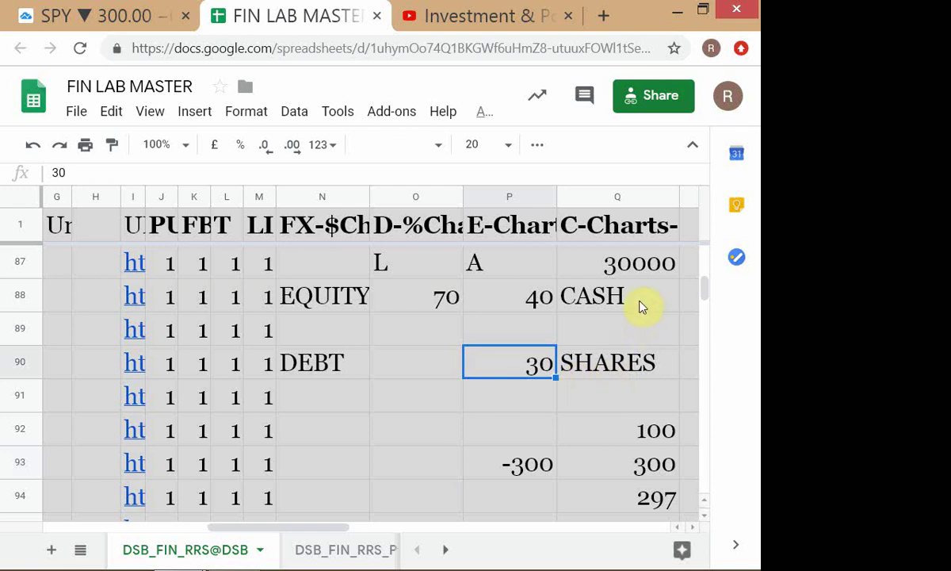
{"action": "key", "text": "Up"}
{"action": "key", "text": "Up"}
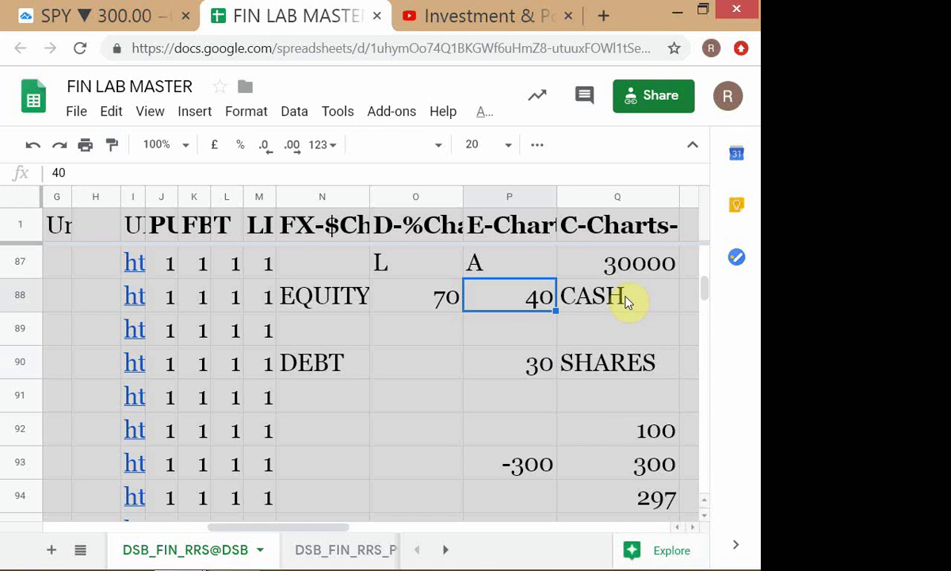
{"action": "type", "text": "6"}
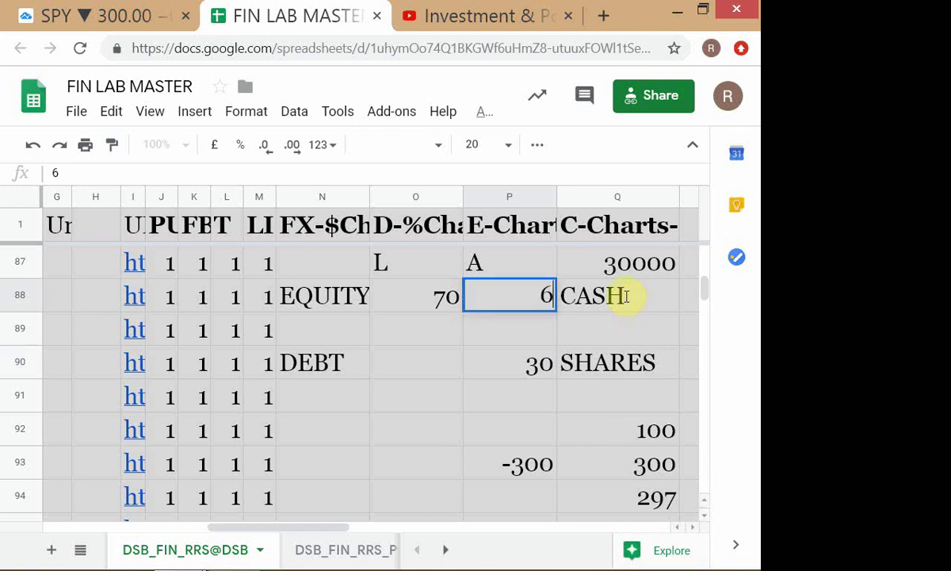
{"action": "type", "text": "9.7"}
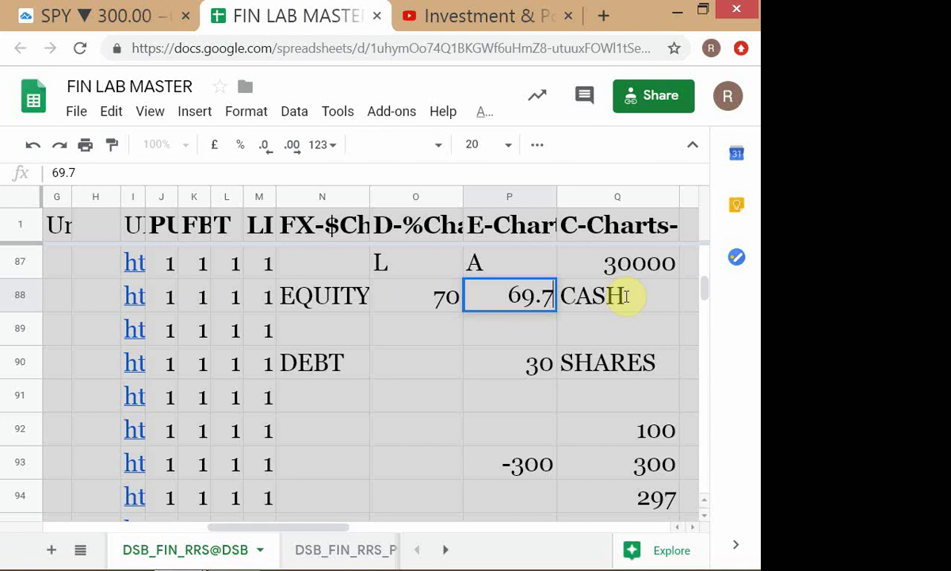
{"action": "key", "text": "Return"}
Step: Clear the SHARES amount from cell P90 under heading A
{"action": "key", "text": "Down"}
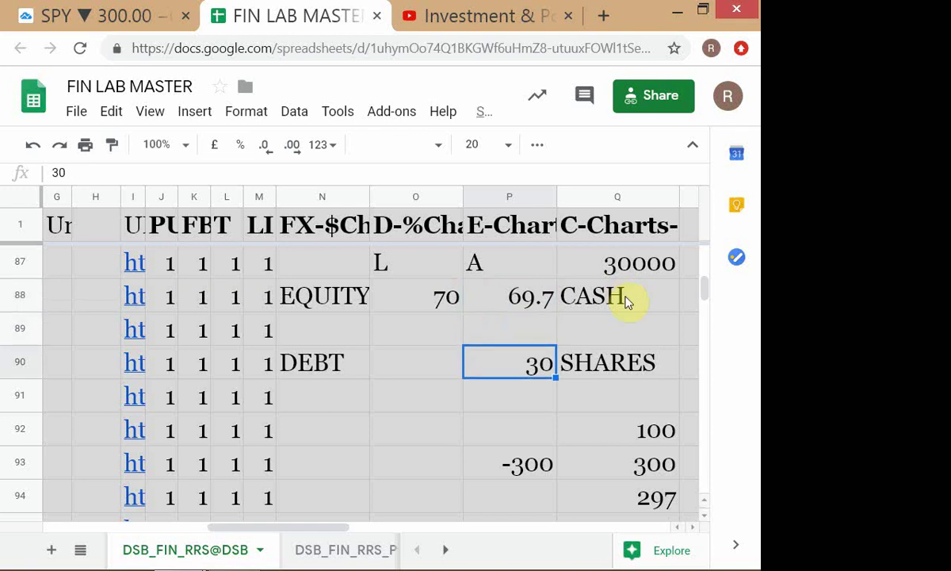
{"action": "key", "text": "Delete"}
{"action": "key", "text": "Up"}
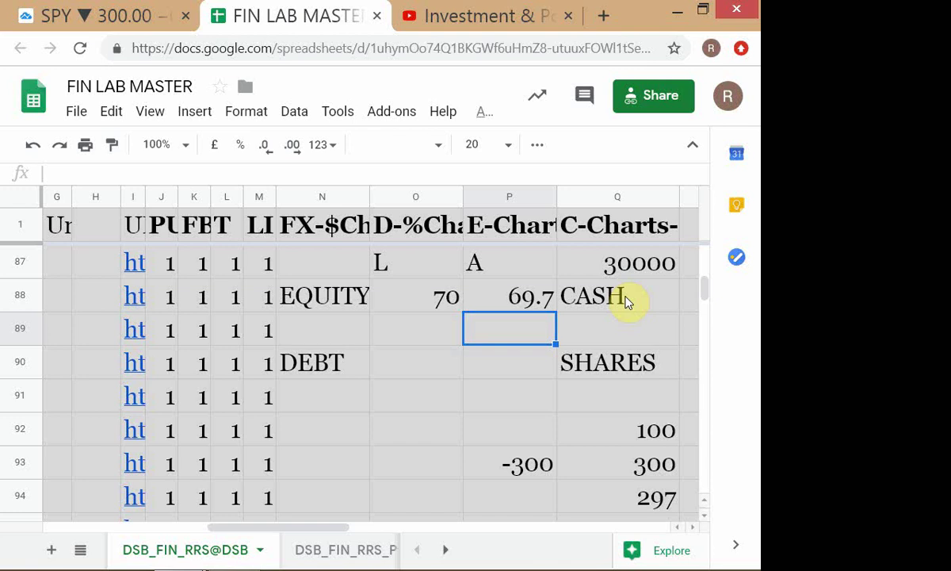
Step: Set the EQUITY amount in cell O88 under heading L to 69.7
{"action": "key", "text": "ctrl+shift+Tab"}
{"action": "key", "text": "ctrl+Tab"}
{"action": "key", "text": "Up"}
{"action": "key", "text": "Left"}
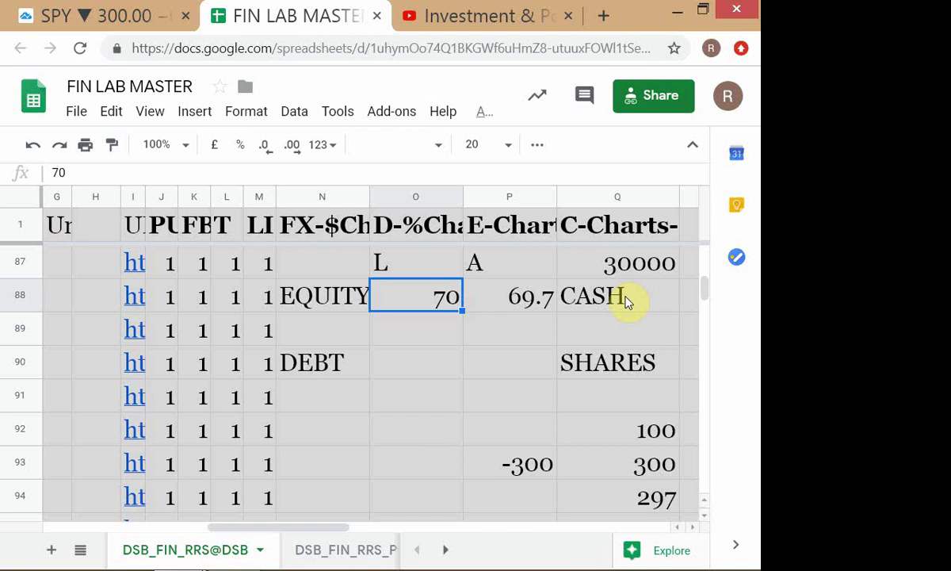
{"action": "type", "text": "6"}
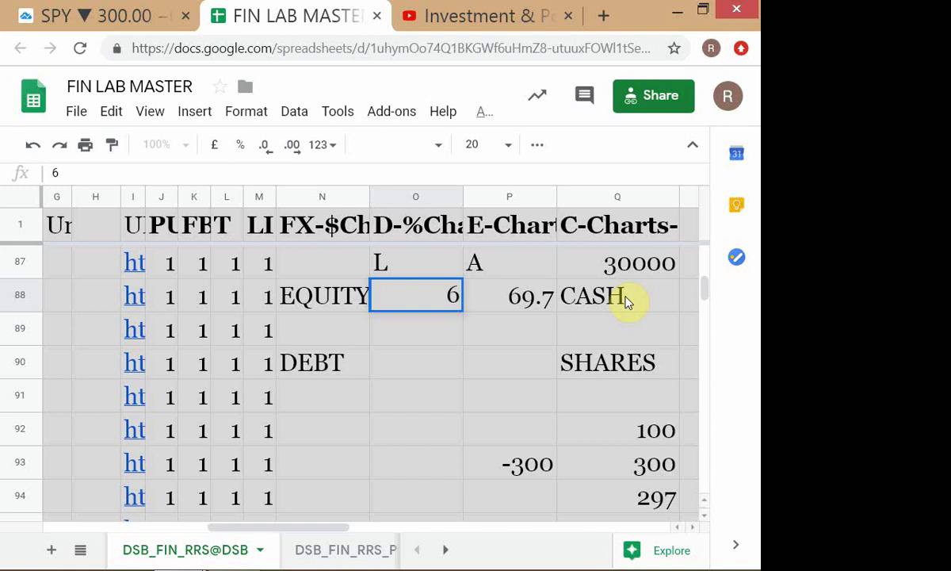
{"action": "type", "text": "9.7"}
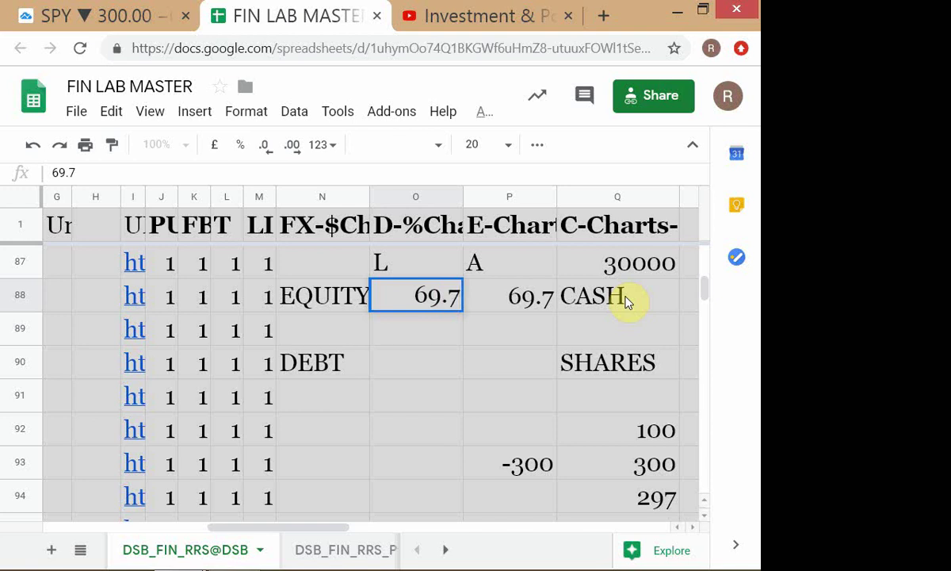
{"action": "key", "text": "Return"}
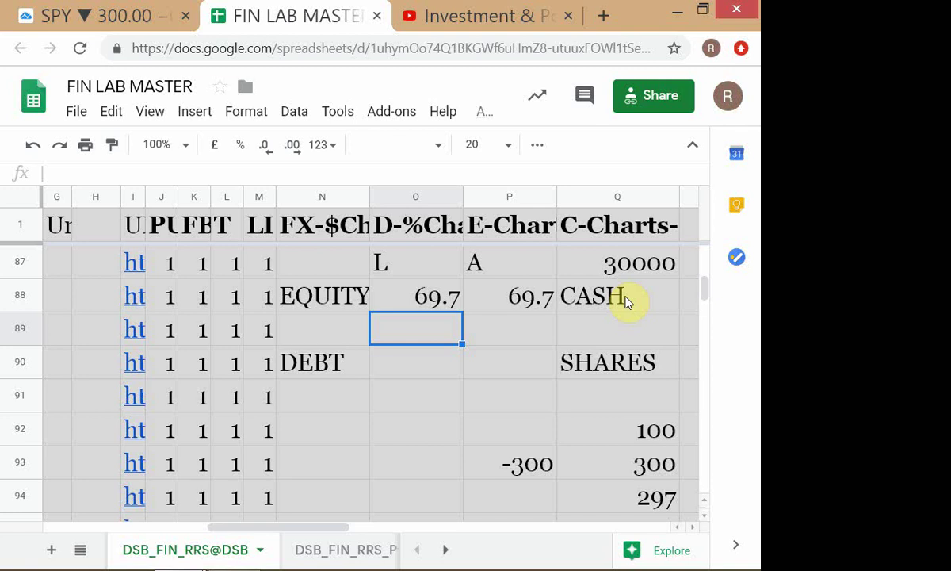
Step: Switch to the TradingView SPY hourly chart and examine the longer price history back to September
{"action": "mouse_move", "coordinate": [796, 562]}
{"action": "key", "text": "alt+Tab"}
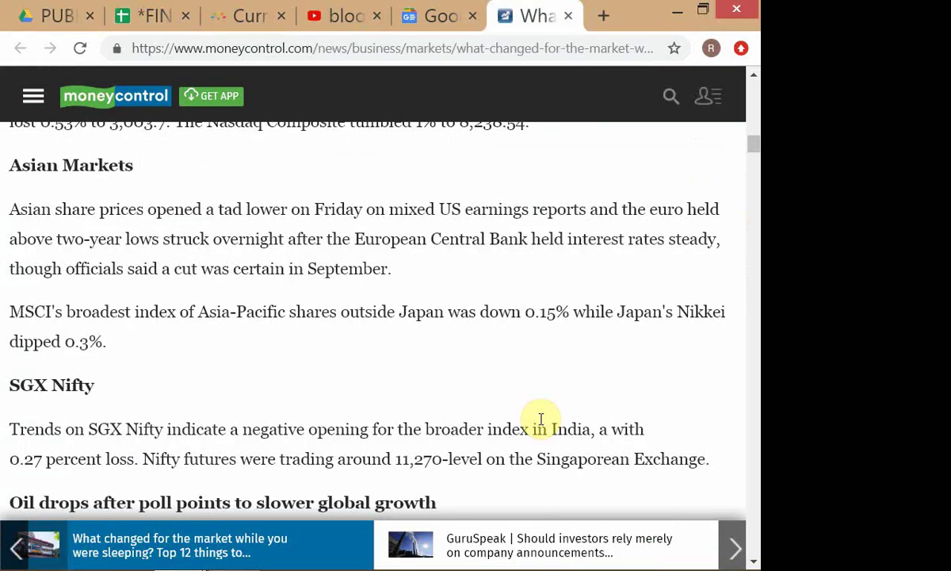
{"action": "key", "text": "alt+Tab"}
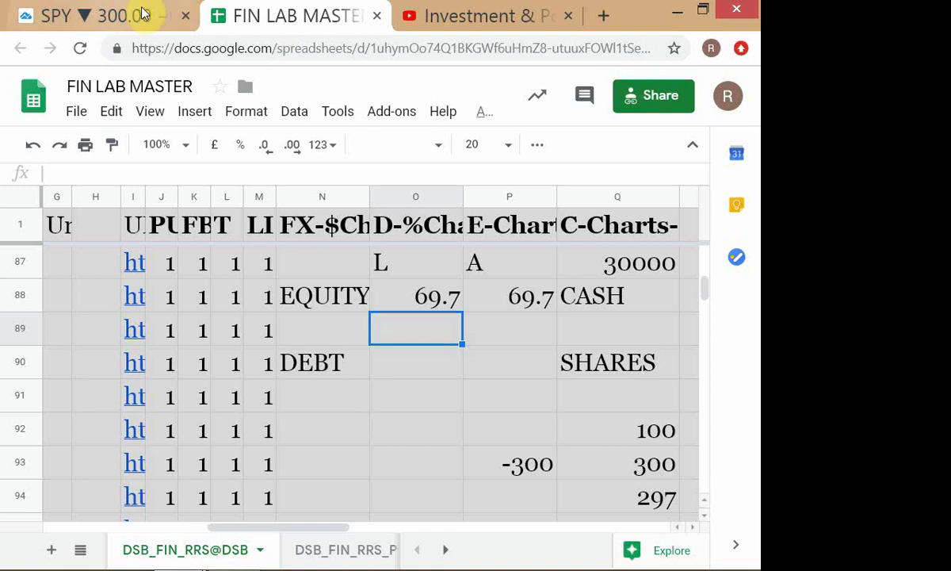
{"action": "left_click", "coordinate": [111, 16]}
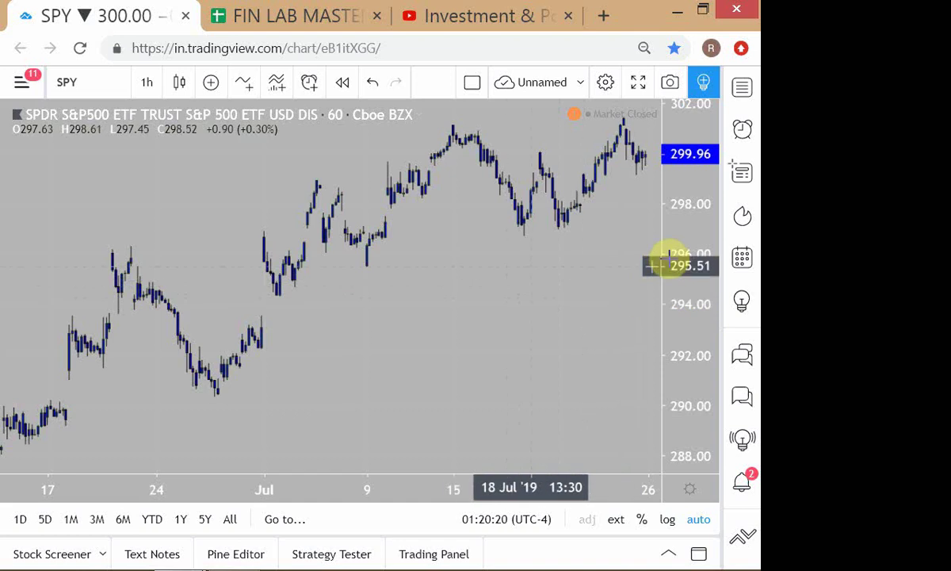
{"action": "scroll", "coordinate": [664, 258], "scroll_direction": "down", "scroll_amount": 6}
{"action": "scroll", "coordinate": [664, 257], "scroll_direction": "down", "scroll_amount": 5}
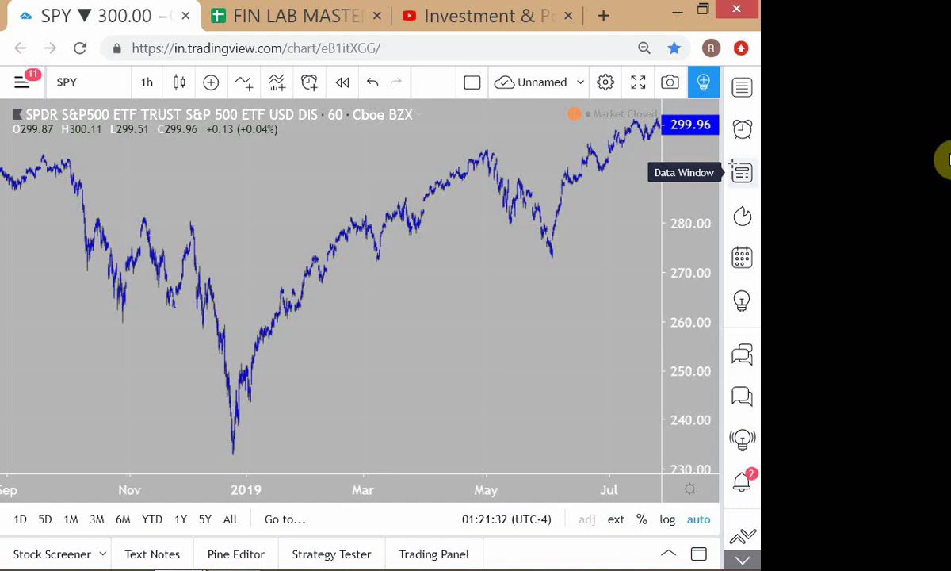
{"action": "key", "text": "alt+Tab"}
{"action": "key", "text": "alt+Tab"}
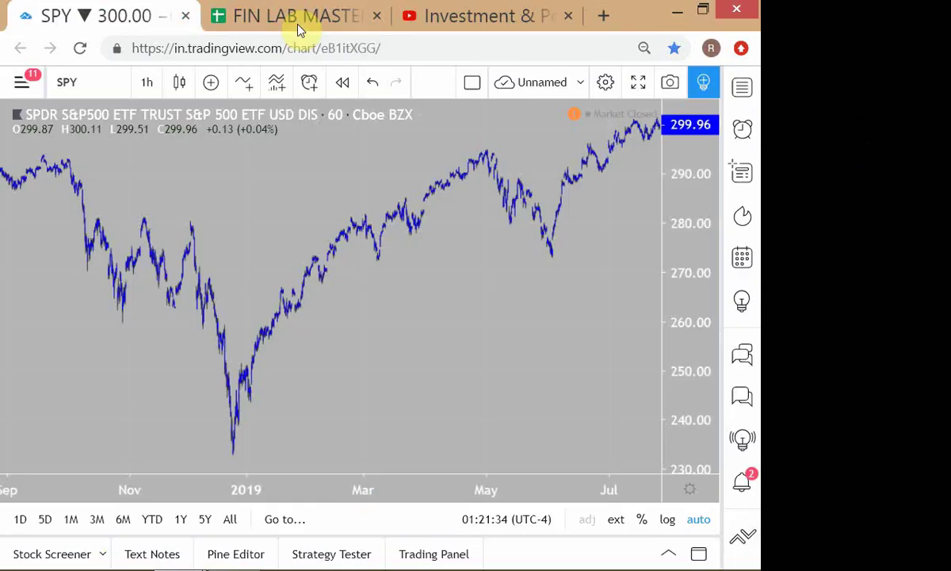
{"action": "left_click", "coordinate": [346, 20]}
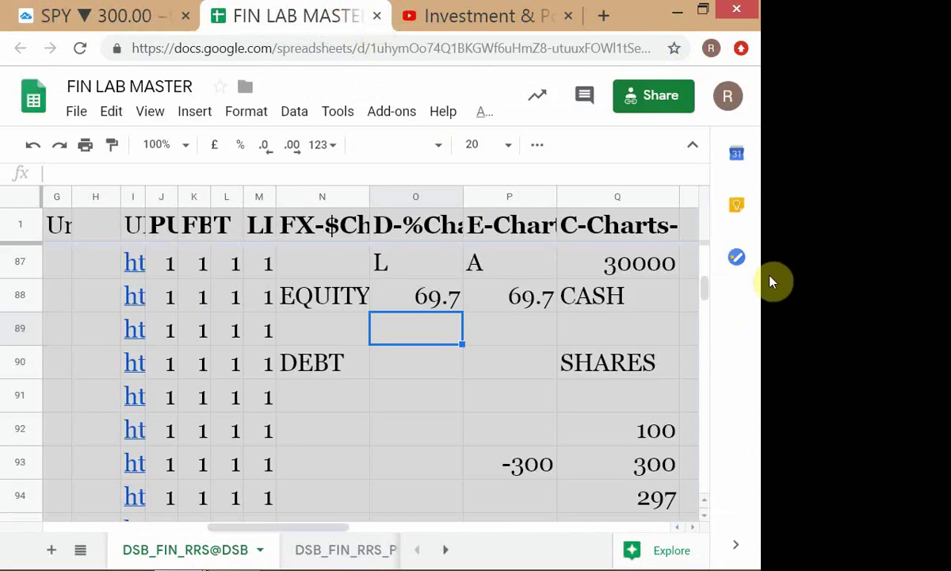
{"action": "key", "text": "alt+Tab"}
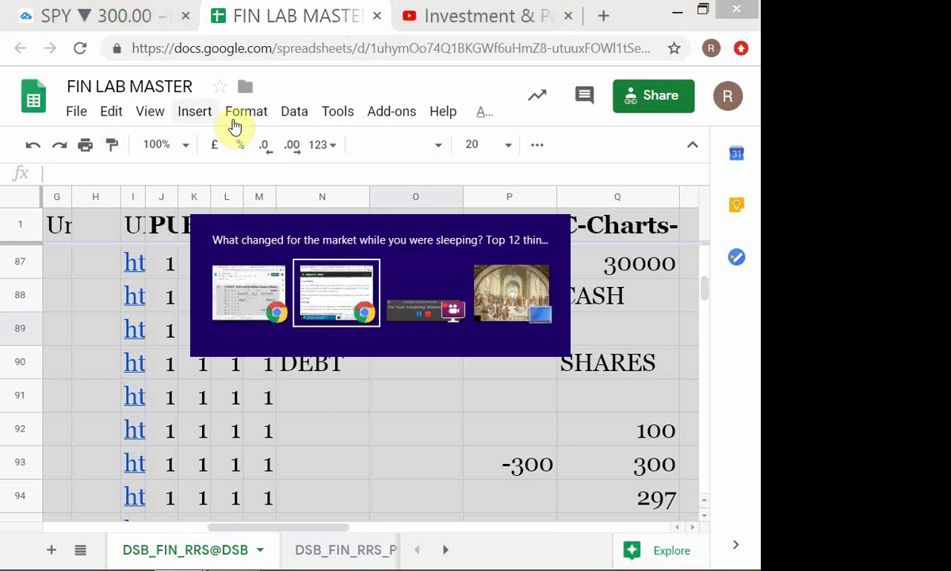
{"action": "key", "text": "alt+Tab"}
Step: Return to the TradingView SPY chart and examine the price swings from March through July at closer zoom levels
{"action": "left_click", "coordinate": [99, 17]}
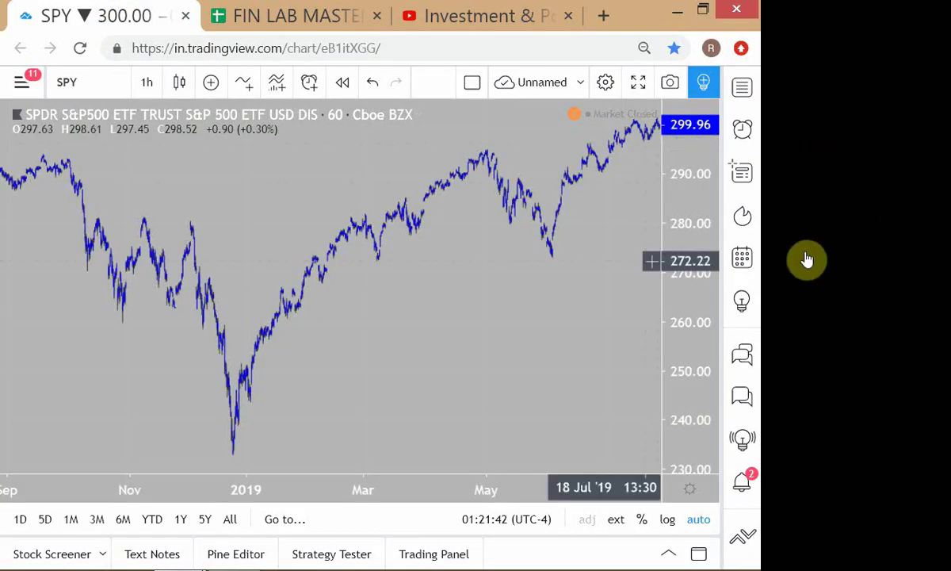
{"action": "scroll", "coordinate": [821, 218], "scroll_direction": "up", "scroll_amount": 5}
{"action": "scroll", "coordinate": [807, 260], "scroll_direction": "up", "scroll_amount": 2}
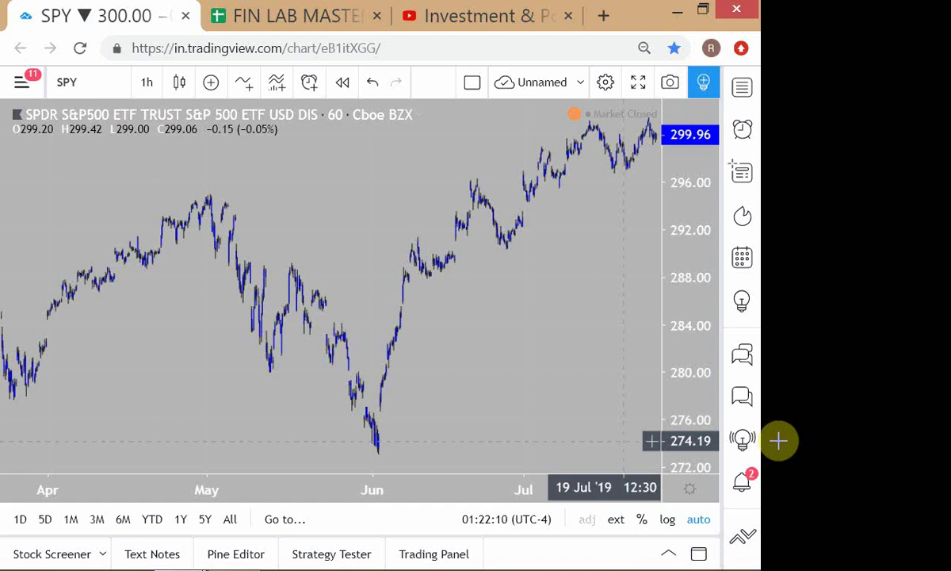
{"action": "scroll", "coordinate": [650, 346], "scroll_direction": "down", "scroll_amount": 2}
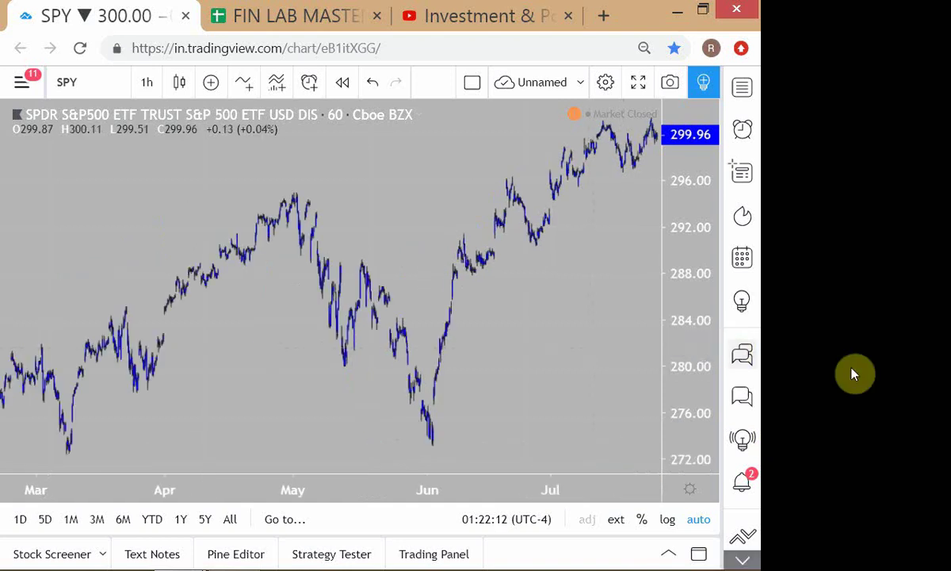
{"action": "scroll", "coordinate": [638, 335], "scroll_direction": "down", "scroll_amount": 1}
{"action": "scroll", "coordinate": [638, 335], "scroll_direction": "up", "scroll_amount": 4}
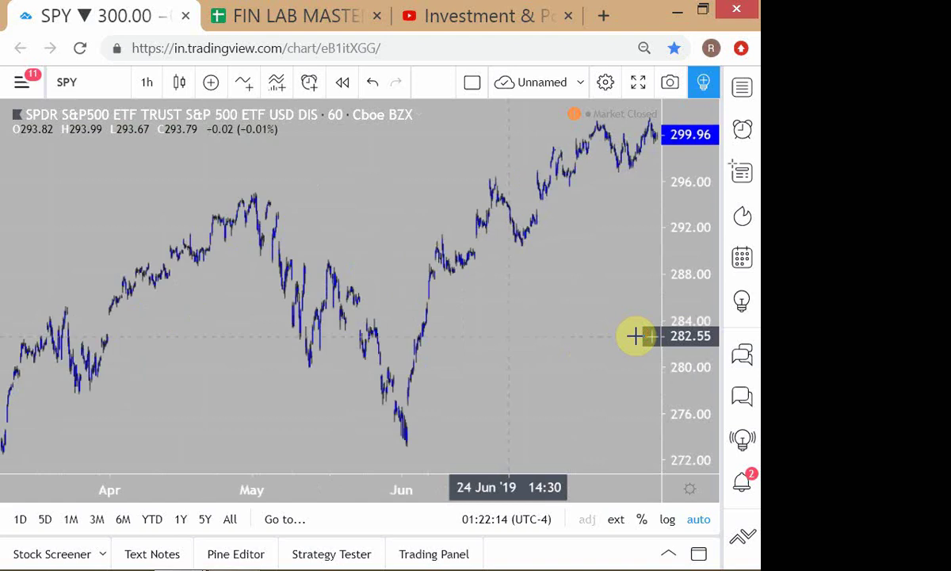
{"action": "scroll", "coordinate": [651, 363], "scroll_direction": "up", "scroll_amount": 2}
{"action": "scroll", "coordinate": [651, 363], "scroll_direction": "down", "scroll_amount": 4}
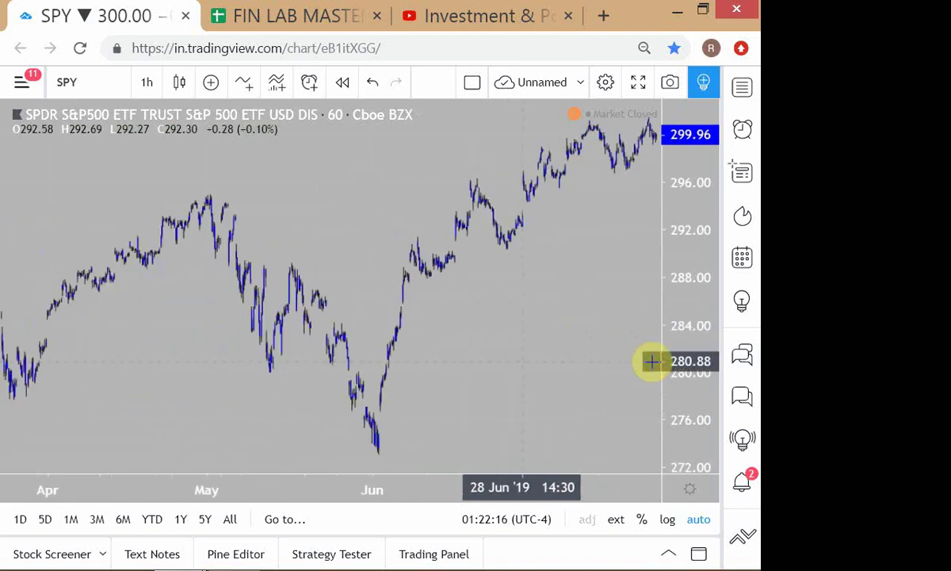
Step: Examine the SPY hourly chart, comparing the June–July price swings with the longer history back to September
{"action": "scroll", "coordinate": [652, 362], "scroll_direction": "down", "scroll_amount": 2}
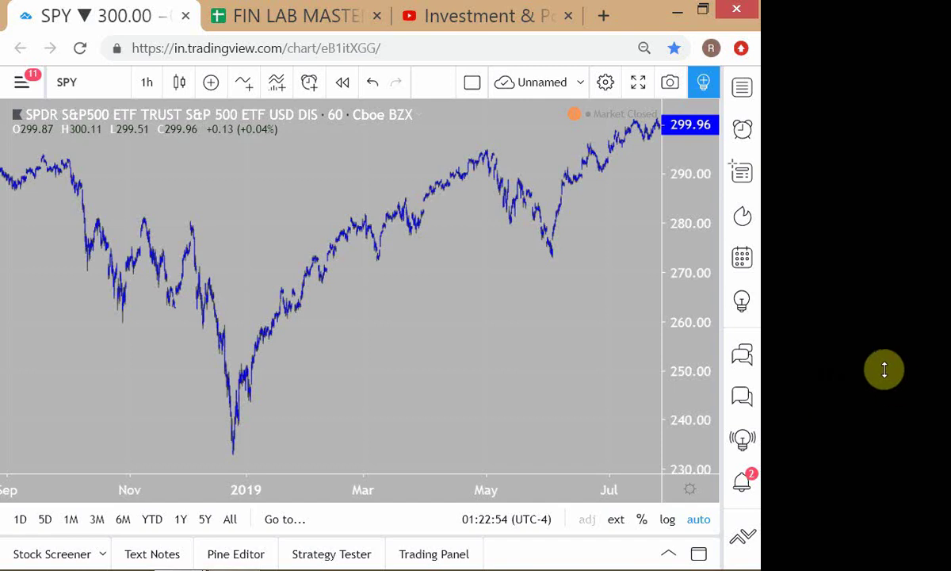
{"action": "scroll", "coordinate": [744, 350], "scroll_direction": "up", "scroll_amount": 3}
{"action": "scroll", "coordinate": [744, 350], "scroll_direction": "up", "scroll_amount": 4}
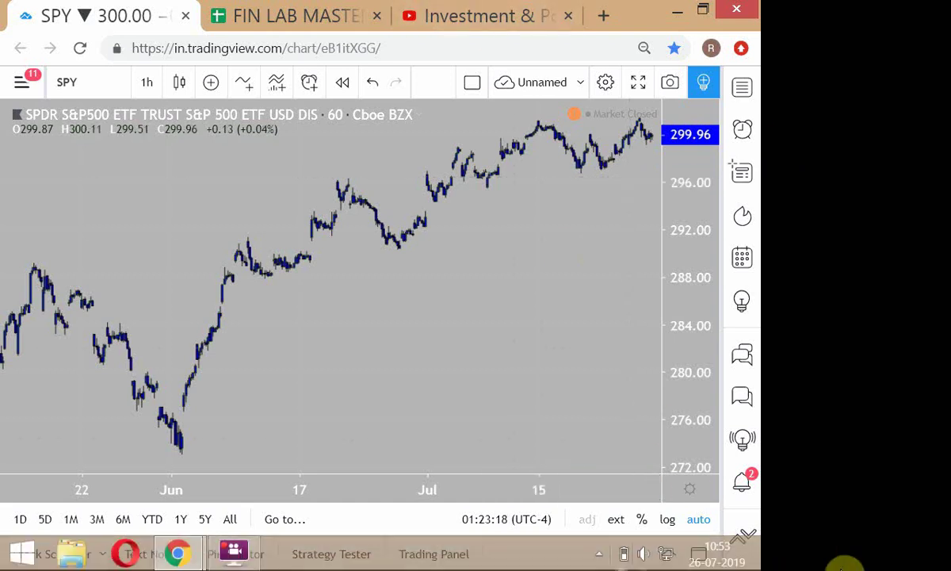
{"action": "scroll", "coordinate": [739, 351], "scroll_direction": "right", "scroll_amount": 3}
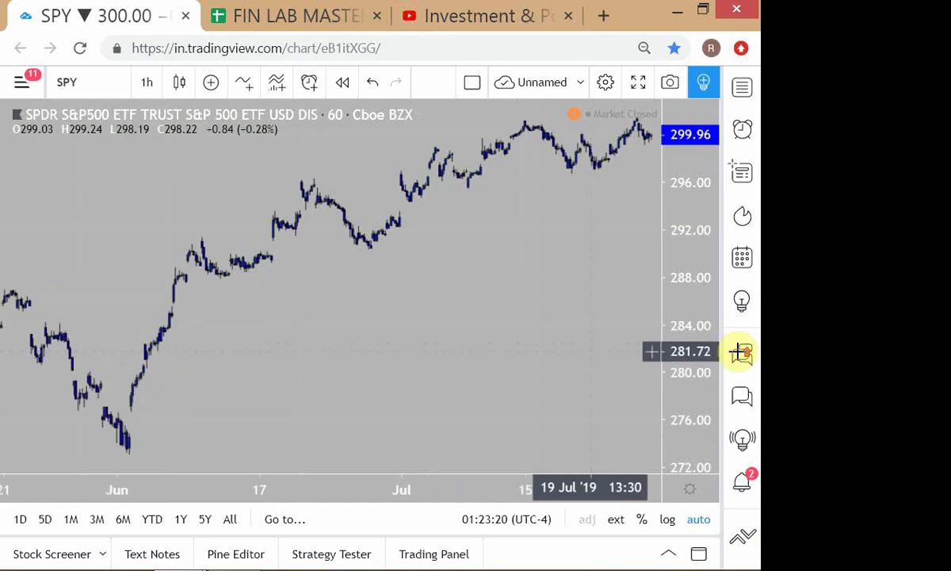
{"action": "scroll", "coordinate": [738, 351], "scroll_direction": "right", "scroll_amount": 2}
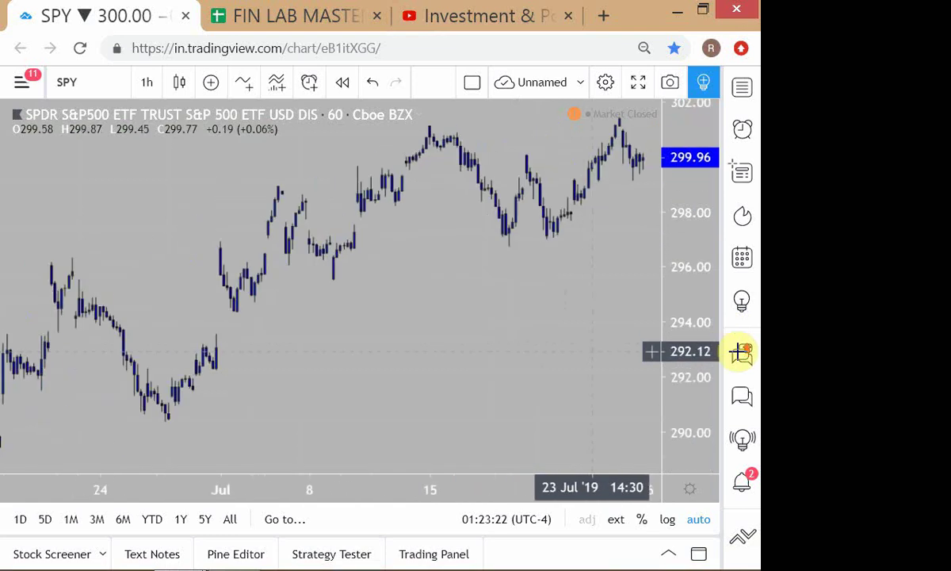
{"action": "scroll", "coordinate": [738, 351], "scroll_direction": "left", "scroll_amount": 3}
{"action": "scroll", "coordinate": [739, 351], "scroll_direction": "left", "scroll_amount": 4}
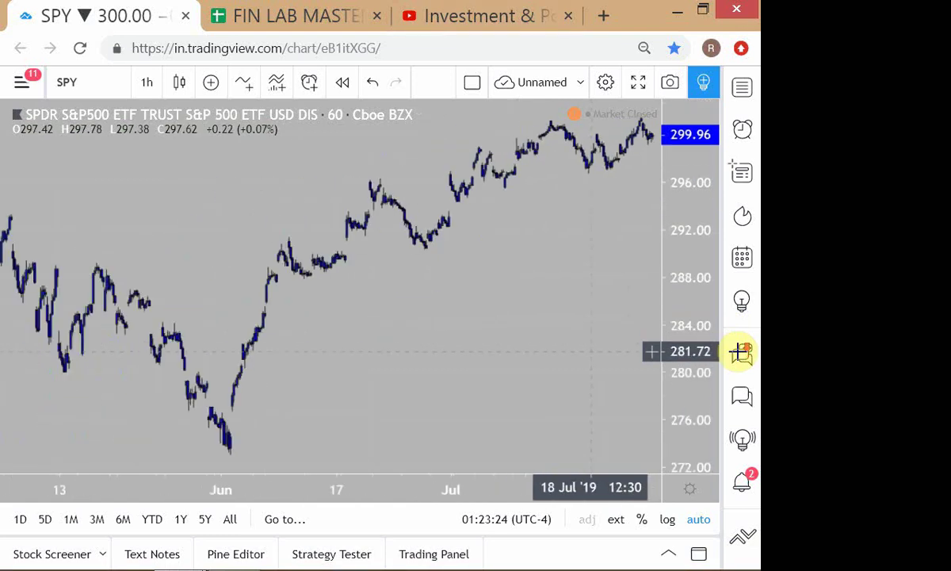
{"action": "scroll", "coordinate": [739, 352], "scroll_direction": "down", "scroll_amount": 2}
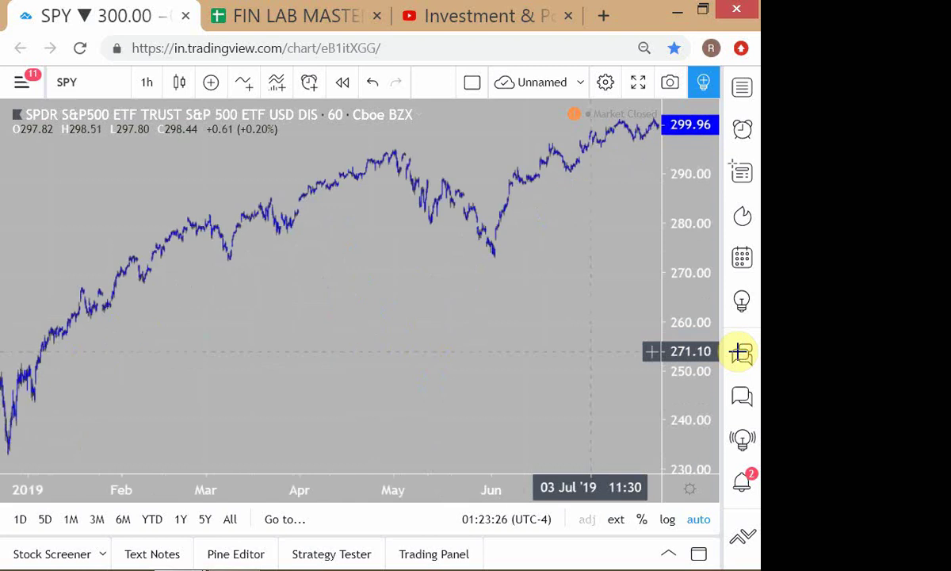
{"action": "scroll", "coordinate": [739, 351], "scroll_direction": "left", "scroll_amount": 3}
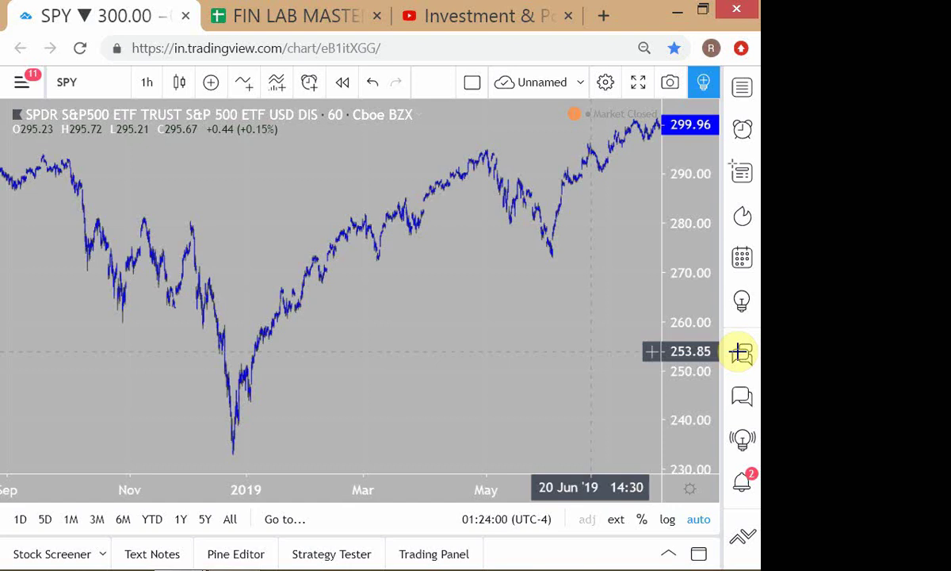
Step: Check the open windows, return to the SPY chart and examine the price moves from May through July
{"action": "key", "text": "alt+Tab"}
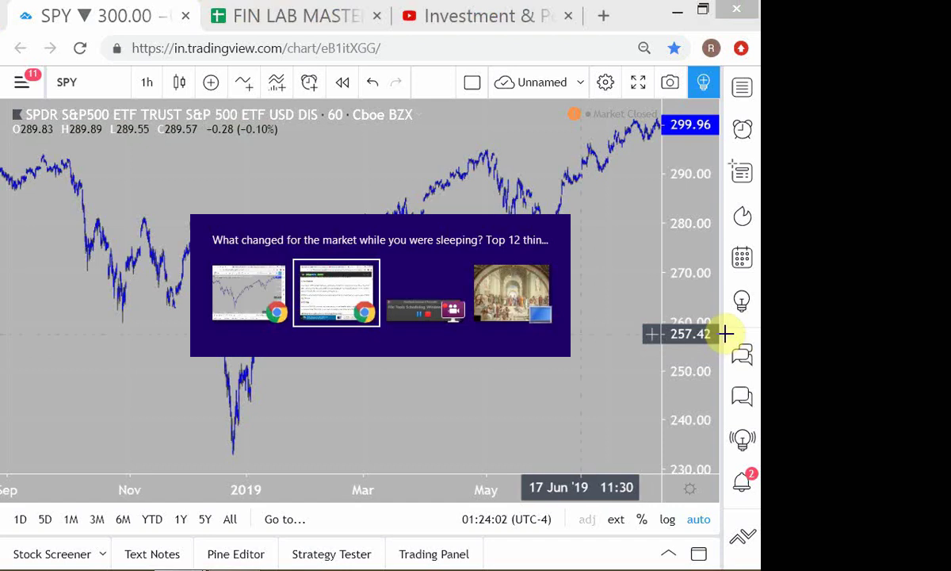
{"action": "key", "text": "alt+Tab"}
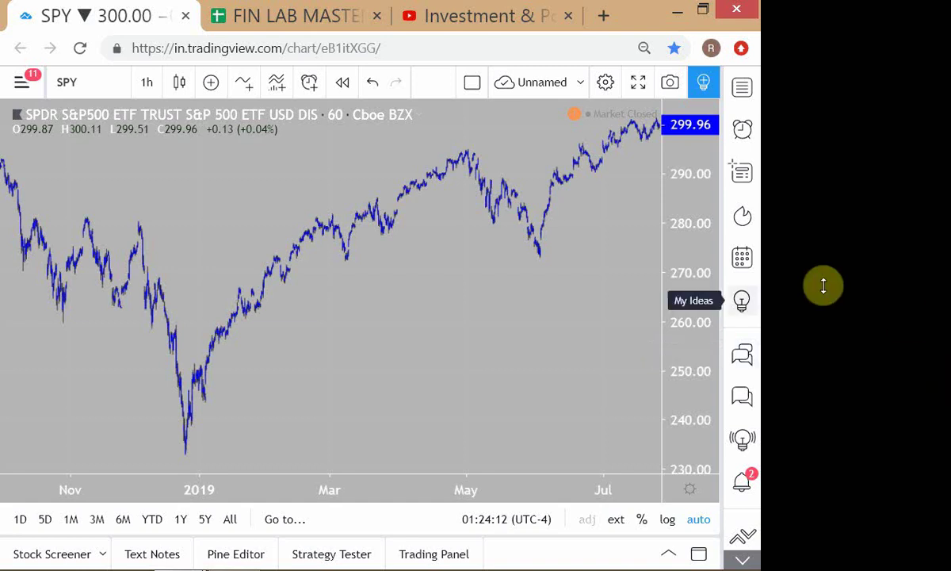
{"action": "scroll", "coordinate": [659, 292], "scroll_direction": "up", "scroll_amount": 4}
{"action": "scroll", "coordinate": [660, 293], "scroll_direction": "up", "scroll_amount": 4}
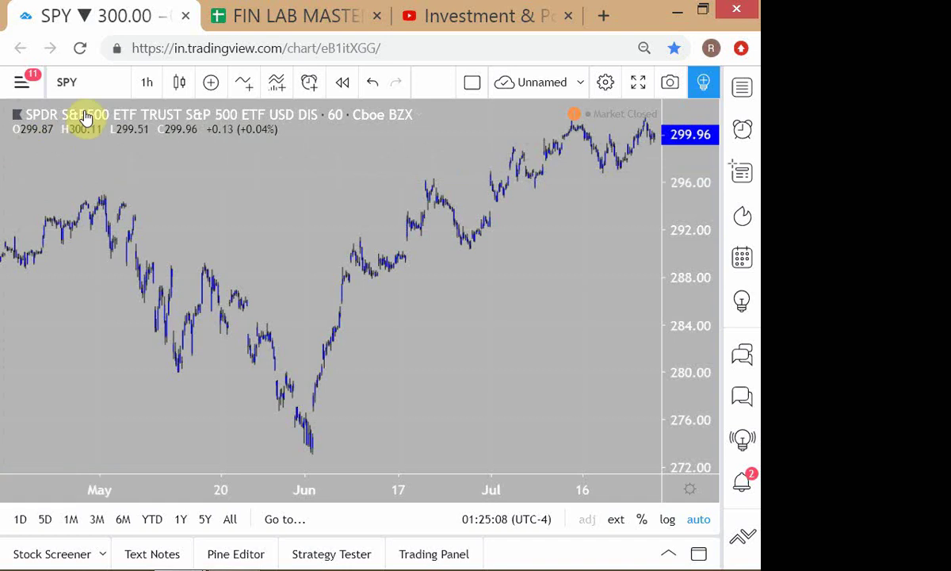
Step: Load the NASDAQ-listed AMZN chart and examine its hourly price history from October through July
{"action": "left_click", "coordinate": [94, 85]}
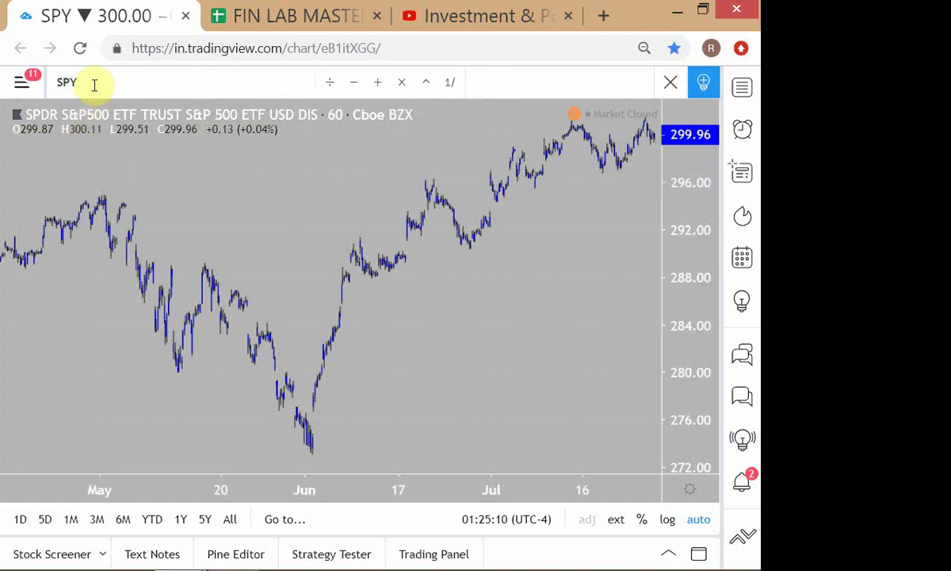
{"action": "type", "text": "AMZN"}
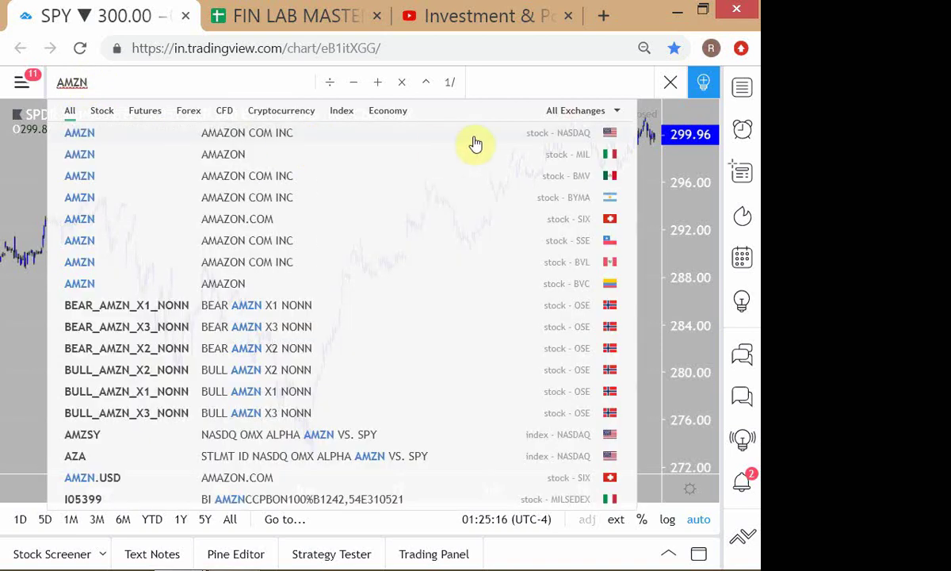
{"action": "left_click", "coordinate": [468, 141]}
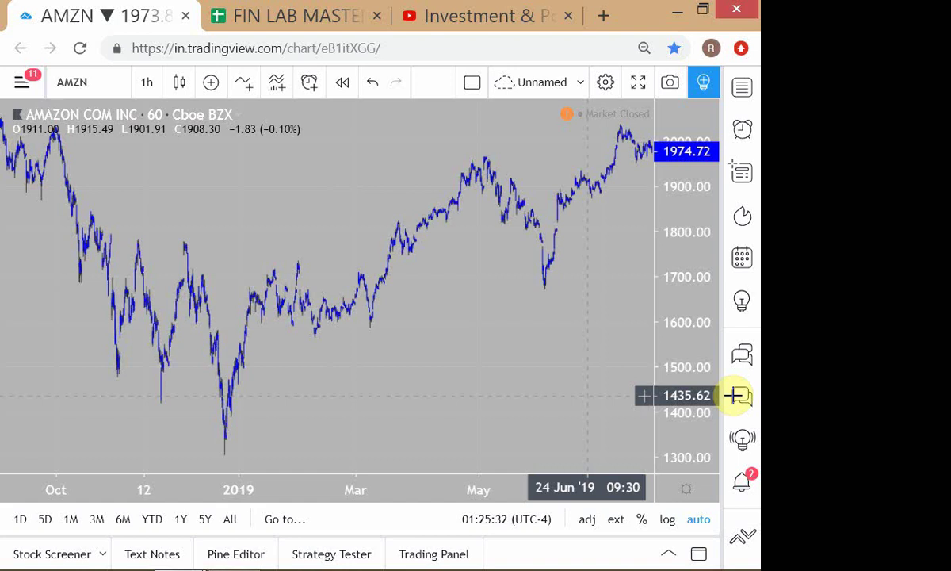
{"action": "scroll", "coordinate": [735, 395], "scroll_direction": "up", "scroll_amount": 2}
{"action": "scroll", "coordinate": [735, 394], "scroll_direction": "down", "scroll_amount": 2}
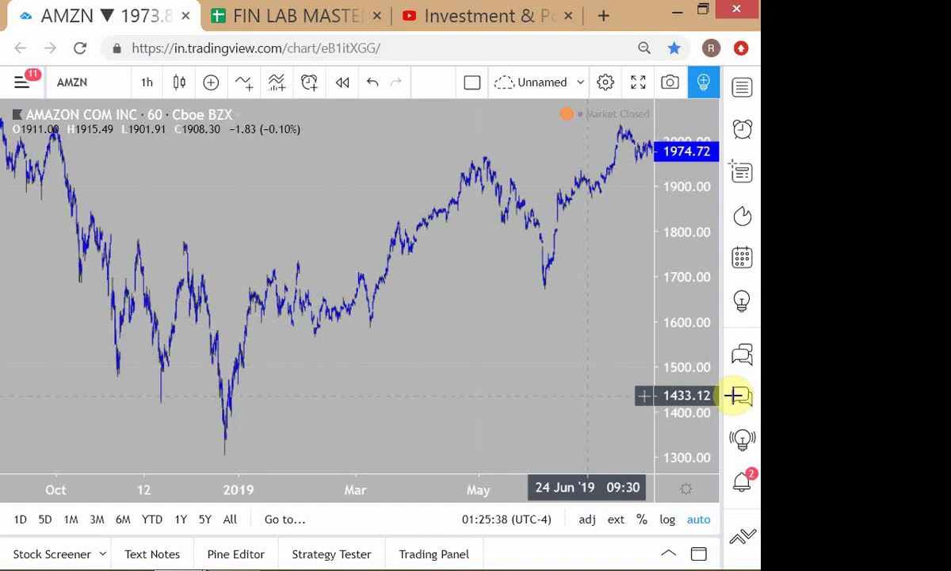
Step: Load the NASDAQ-listed Facebook (FB) chart by searching for FACE, and set its interval to 1 day
{"action": "left_click", "coordinate": [124, 83]}
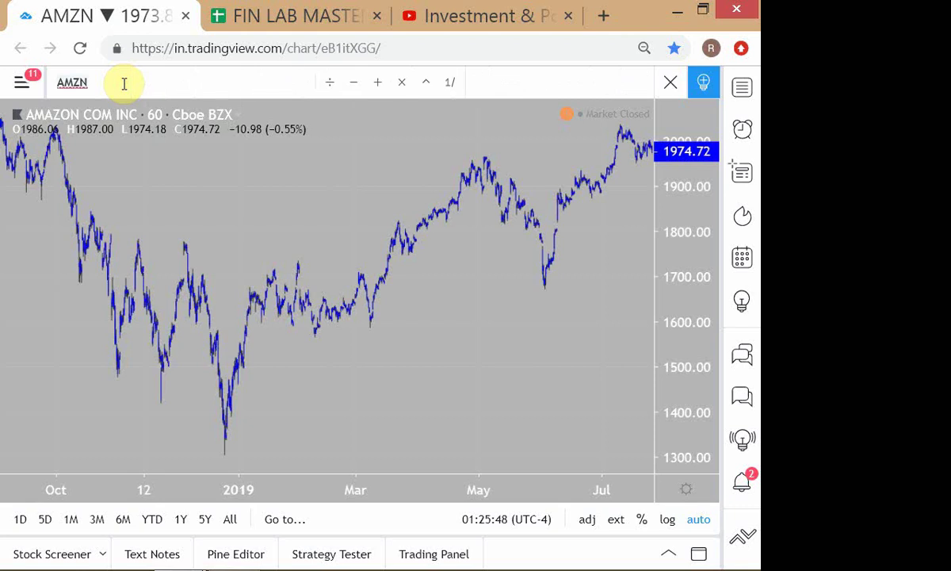
{"action": "type", "text": "FACE"}
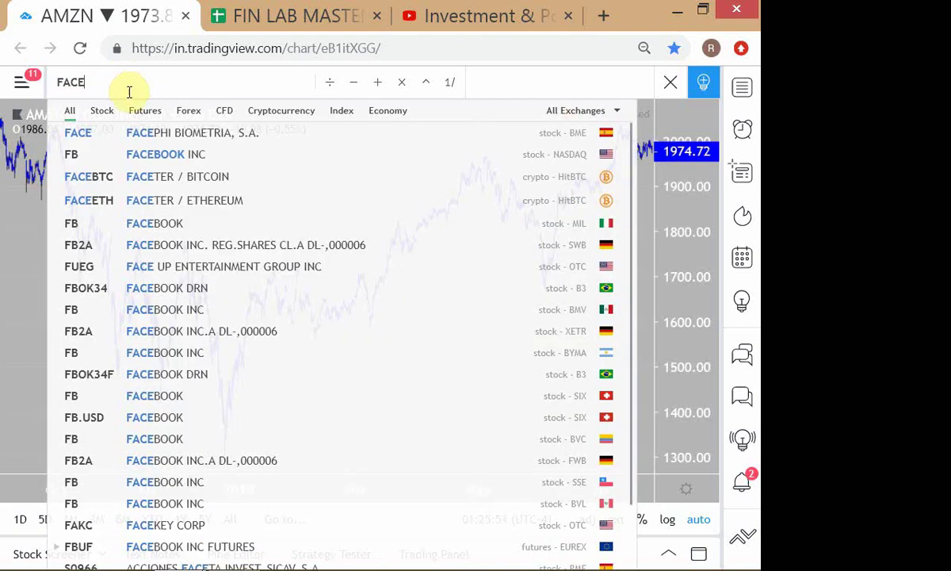
{"action": "left_click", "coordinate": [188, 161]}
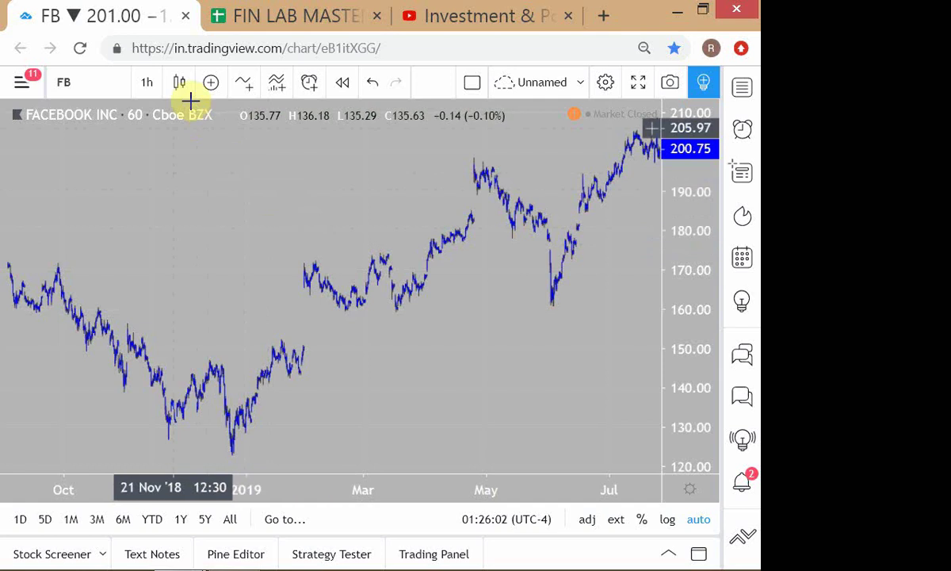
{"action": "left_click", "coordinate": [159, 82]}
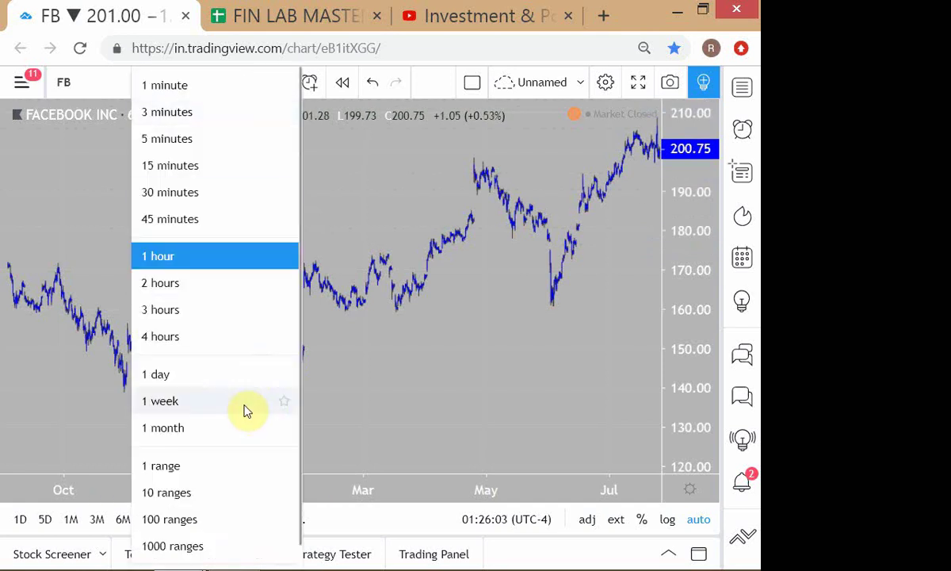
{"action": "left_click", "coordinate": [197, 376]}
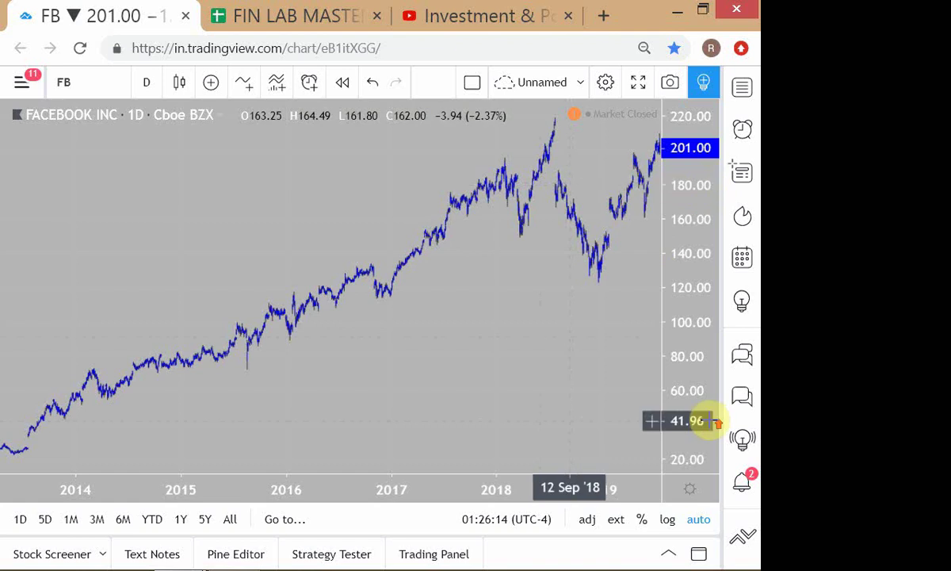
Step: Examine Facebook's daily chart, comparing the long-term trend since 2014 with the price swings of 2018 and 2019
{"action": "scroll", "coordinate": [705, 420], "scroll_direction": "up", "scroll_amount": 10}
{"action": "scroll", "coordinate": [705, 420], "scroll_direction": "up", "scroll_amount": 3}
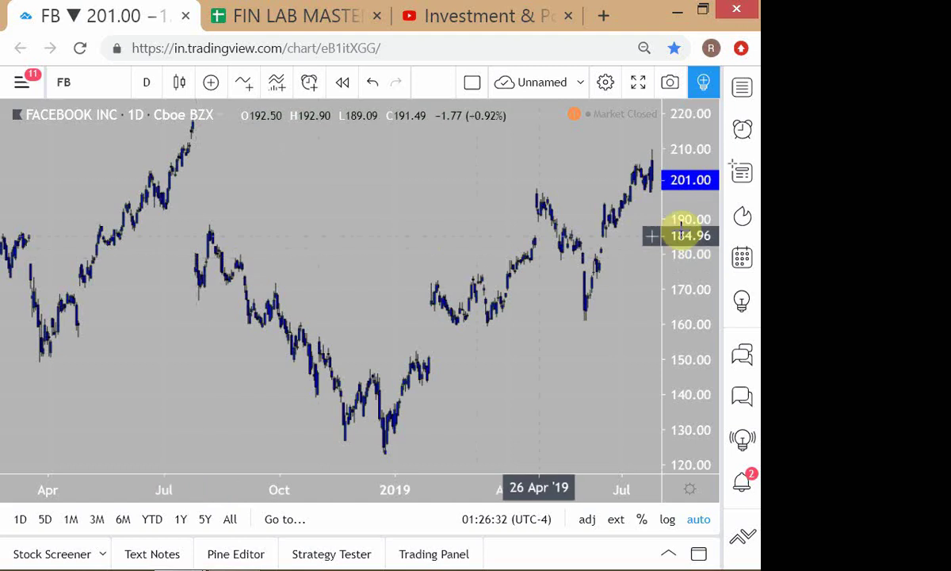
{"action": "scroll", "coordinate": [720, 230], "scroll_direction": "down", "scroll_amount": 5}
{"action": "scroll", "coordinate": [722, 235], "scroll_direction": "down", "scroll_amount": 6}
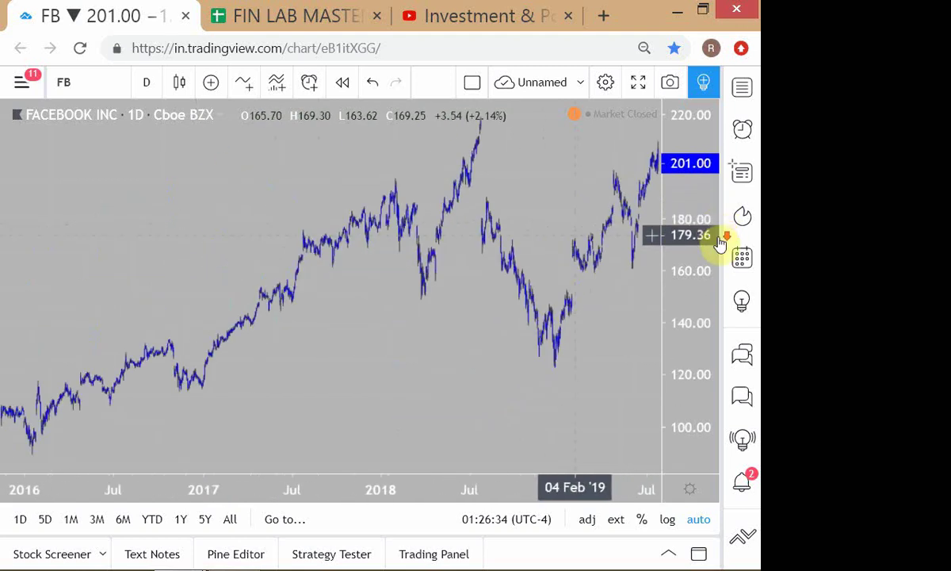
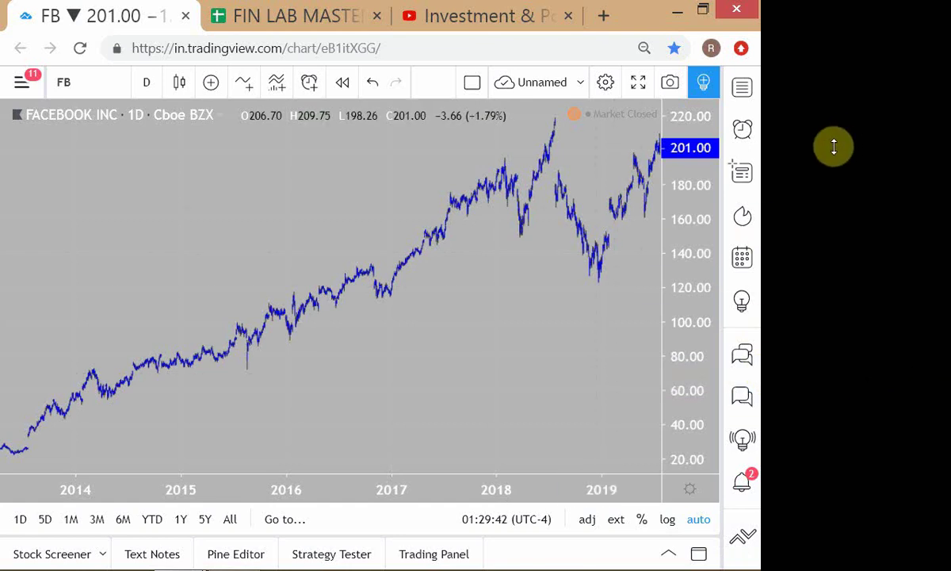
{"action": "mouse_move", "coordinate": [850, 562]}
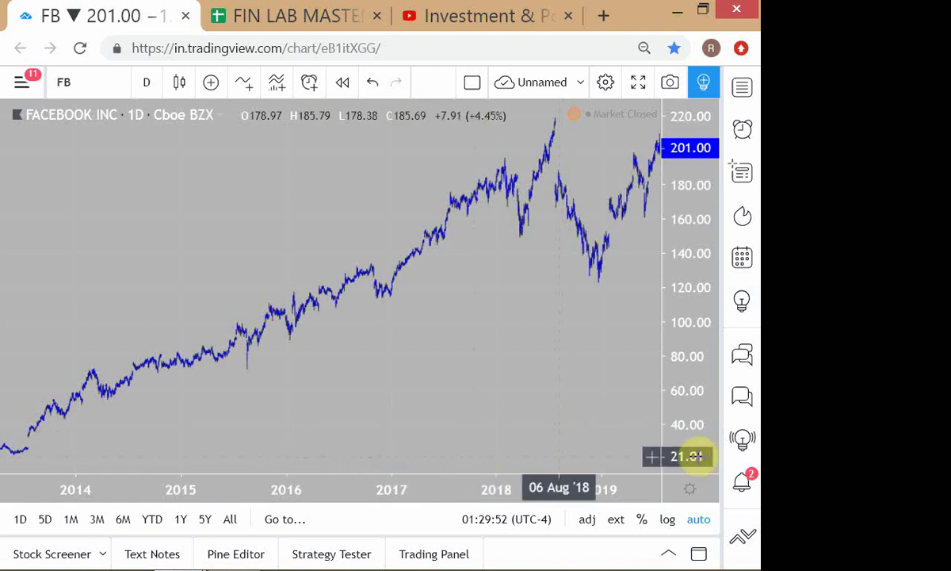
{"action": "scroll", "coordinate": [669, 439], "scroll_direction": "up", "scroll_amount": 3}
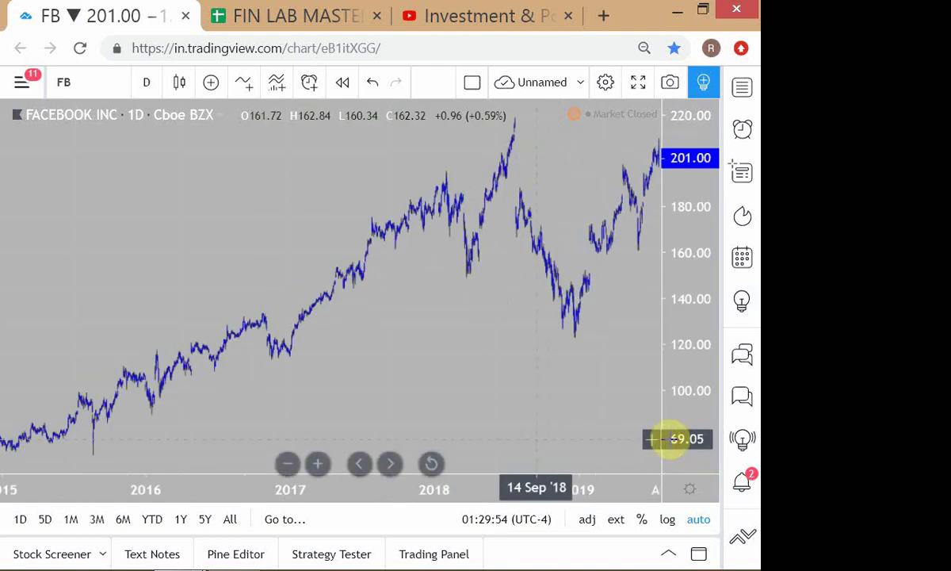
{"action": "scroll", "coordinate": [669, 439], "scroll_direction": "up", "scroll_amount": 4}
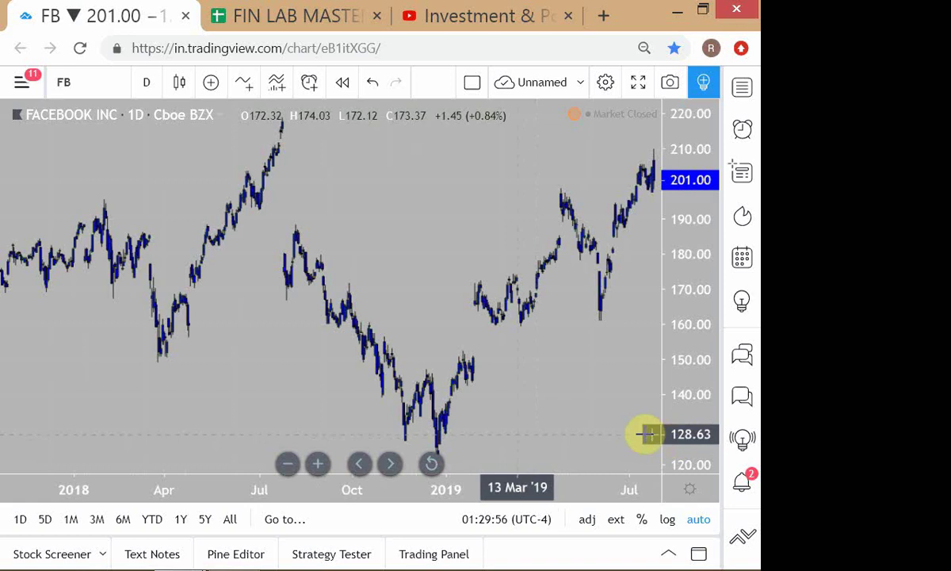
{"action": "scroll", "coordinate": [647, 433], "scroll_direction": "up", "scroll_amount": 2}
{"action": "scroll", "coordinate": [646, 434], "scroll_direction": "down", "scroll_amount": 5}
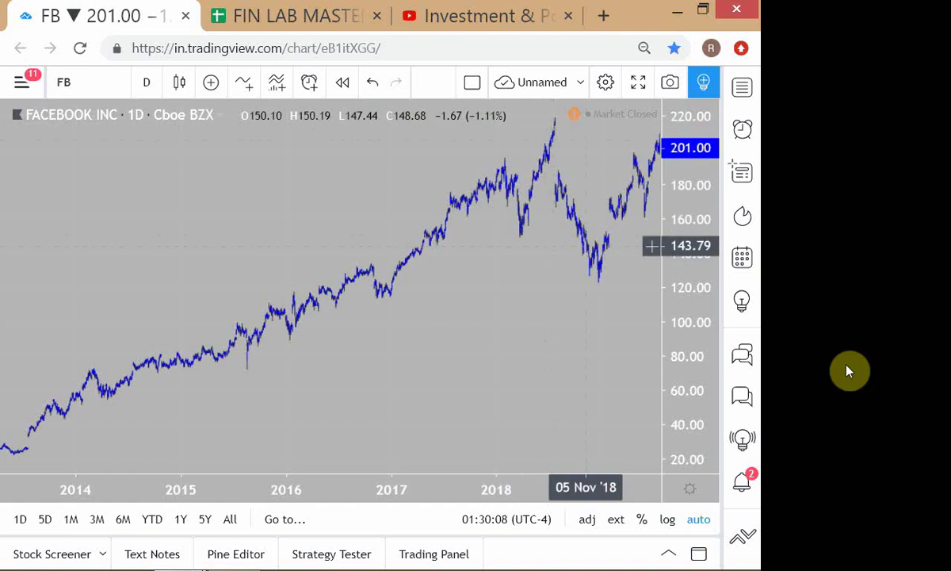
{"action": "scroll", "coordinate": [848, 302], "scroll_direction": "up", "scroll_amount": 4}
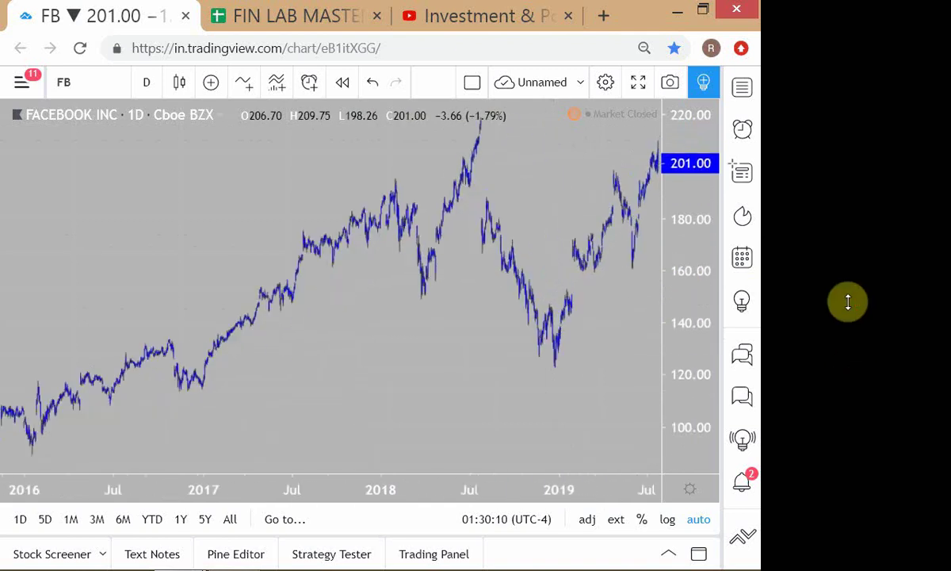
{"action": "scroll", "coordinate": [848, 301], "scroll_direction": "down", "scroll_amount": 2}
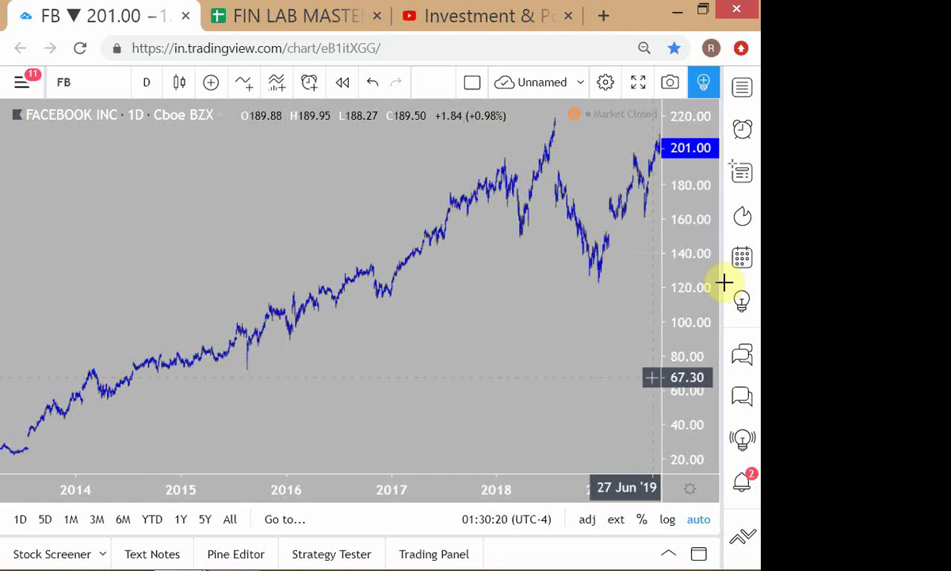
Step: Study Facebook's mid-2018 peak, the decline into the end of 2018 and the 2019 recovery at several zoom levels
{"action": "scroll", "coordinate": [724, 291], "scroll_direction": "up", "scroll_amount": 5}
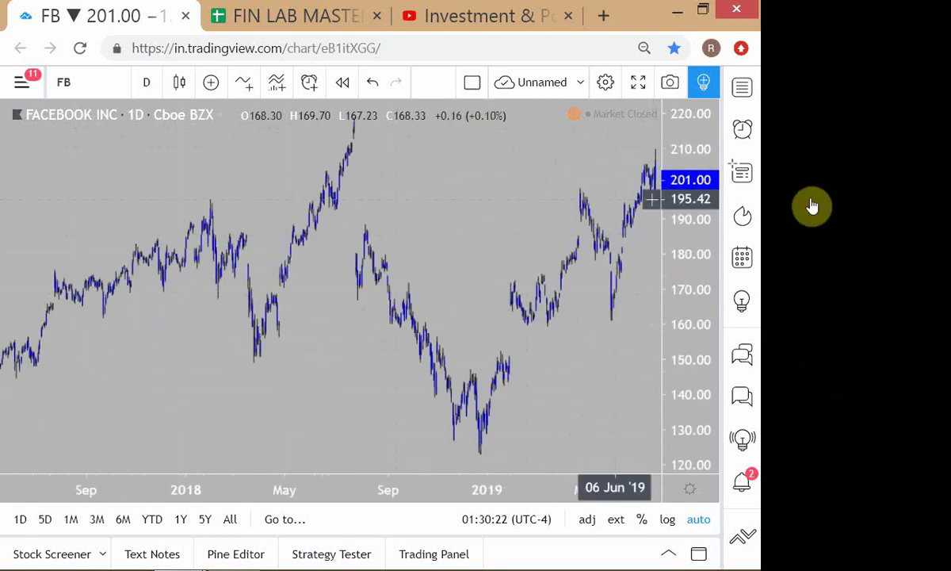
{"action": "scroll", "coordinate": [527, 133], "scroll_direction": "up", "scroll_amount": 2}
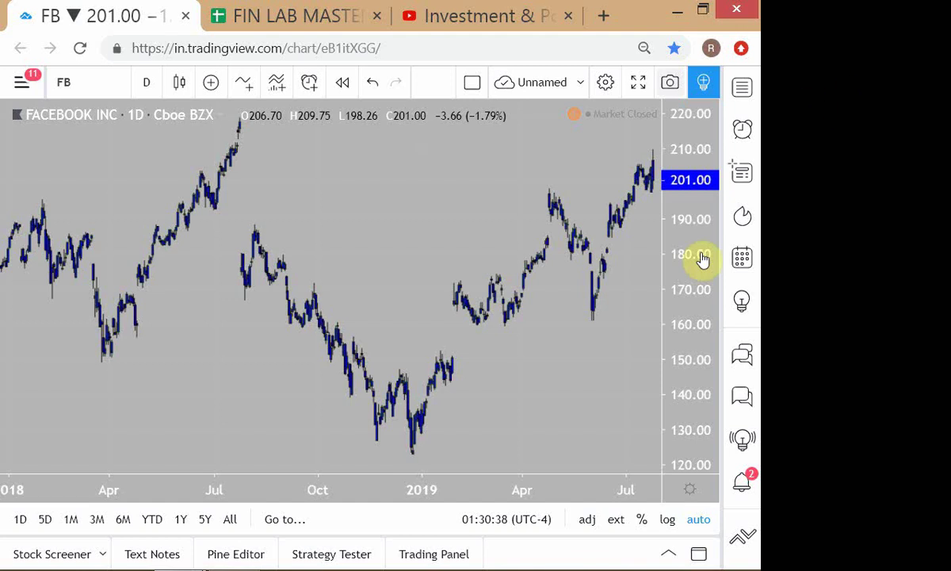
{"action": "scroll", "coordinate": [532, 193], "scroll_direction": "up", "scroll_amount": 1}
{"action": "scroll", "coordinate": [533, 193], "scroll_direction": "down", "scroll_amount": 3}
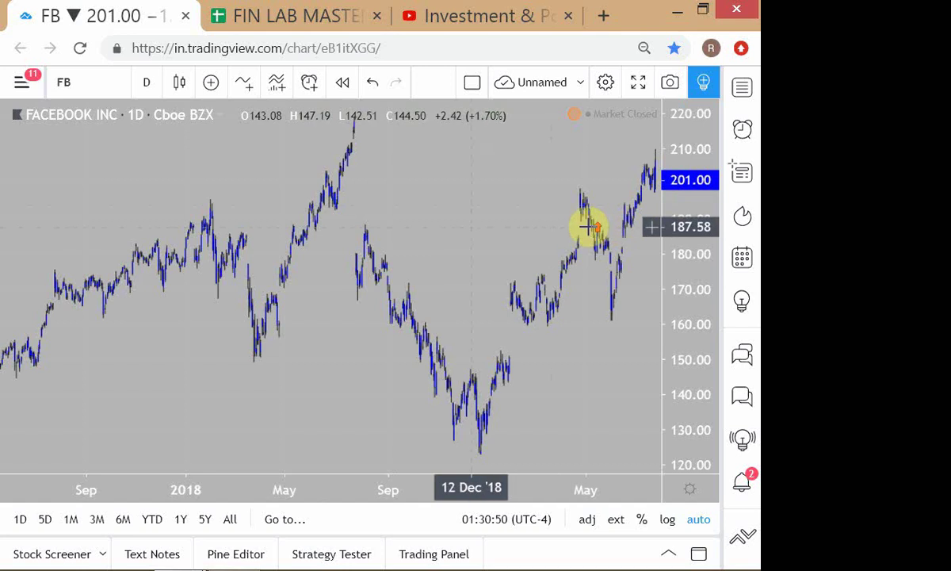
{"action": "scroll", "coordinate": [585, 226], "scroll_direction": "up", "scroll_amount": 4}
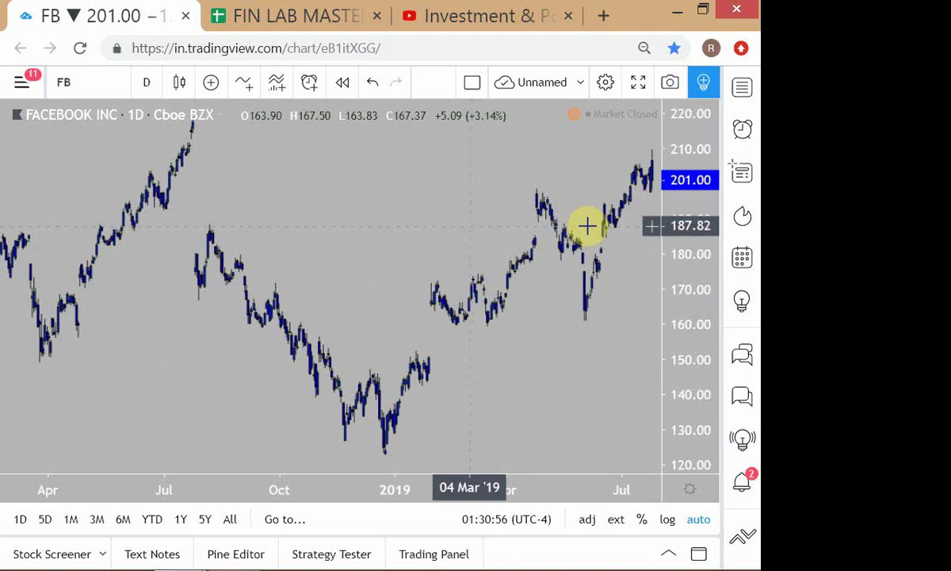
{"action": "scroll", "coordinate": [582, 239], "scroll_direction": "down", "scroll_amount": 2}
{"action": "scroll", "coordinate": [579, 240], "scroll_direction": "down", "scroll_amount": 2}
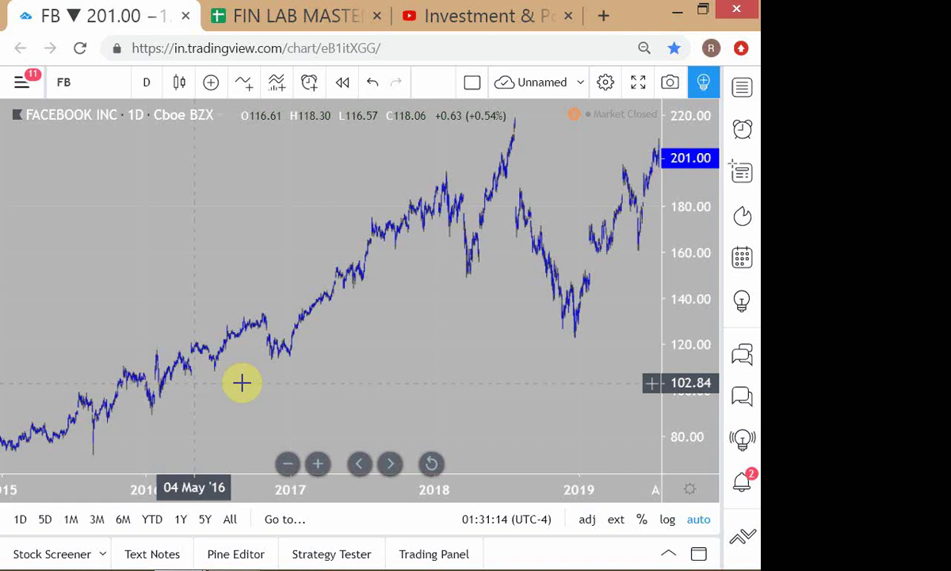
{"action": "scroll", "coordinate": [257, 352], "scroll_direction": "up", "scroll_amount": 3}
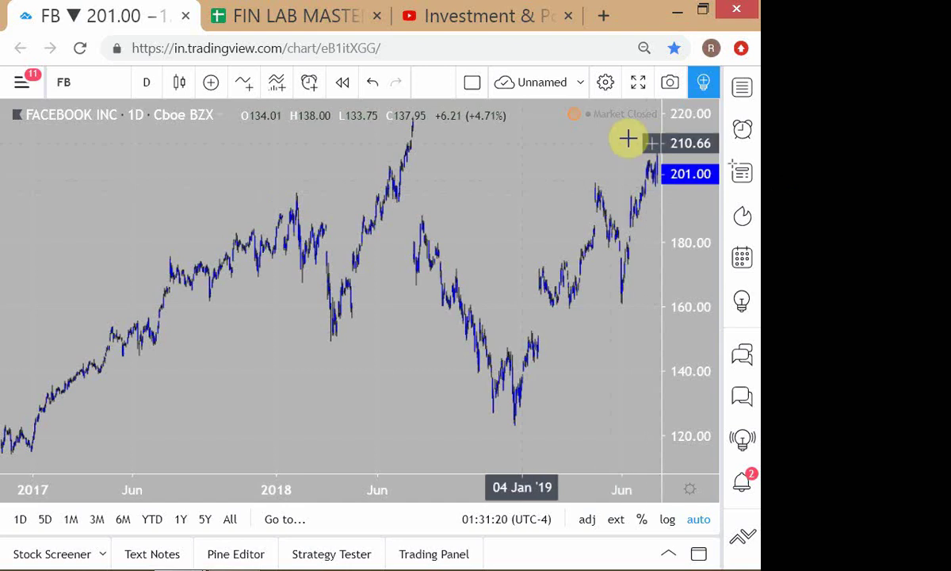
{"action": "scroll", "coordinate": [547, 128], "scroll_direction": "up", "scroll_amount": 2}
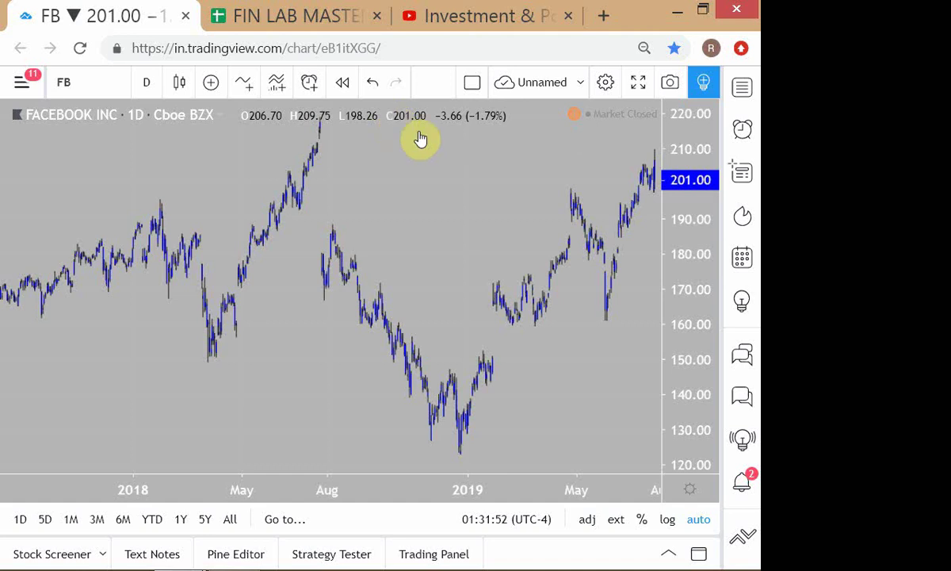
Step: Search for TCS and load the NSE-listed Tata Consultancy stock chart in place of Facebook's
{"action": "left_click_drag", "start_coordinate": [426, 135], "coordinate": [558, 231]}
{"action": "scroll", "coordinate": [557, 230], "scroll_direction": "down", "scroll_amount": 4}
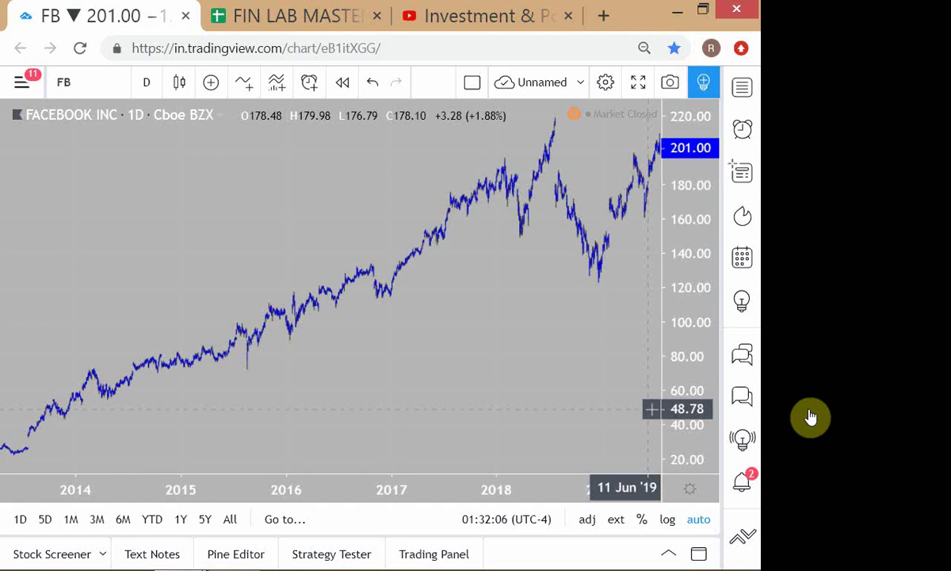
{"action": "left_click", "coordinate": [113, 85]}
{"action": "type", "text": "TCS"}
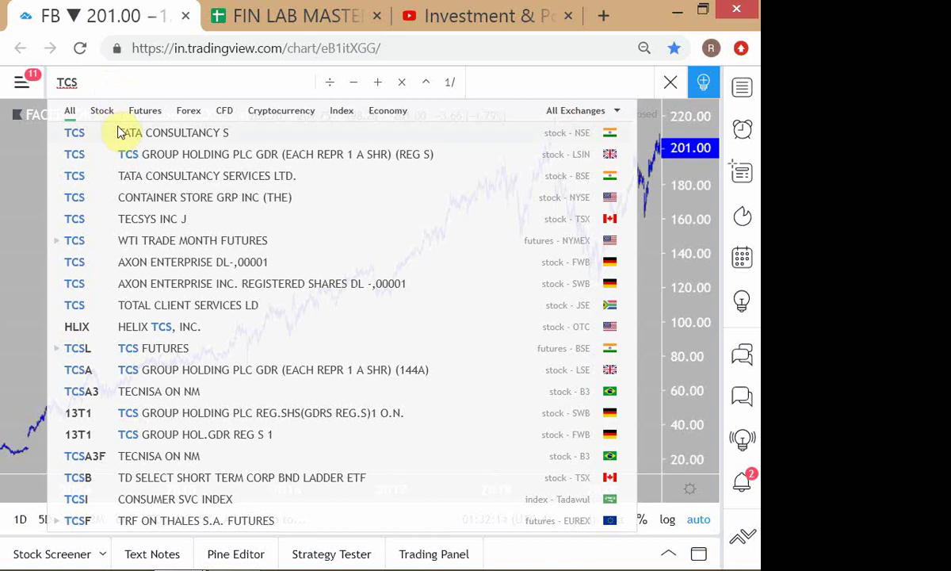
{"action": "left_click", "coordinate": [225, 138]}
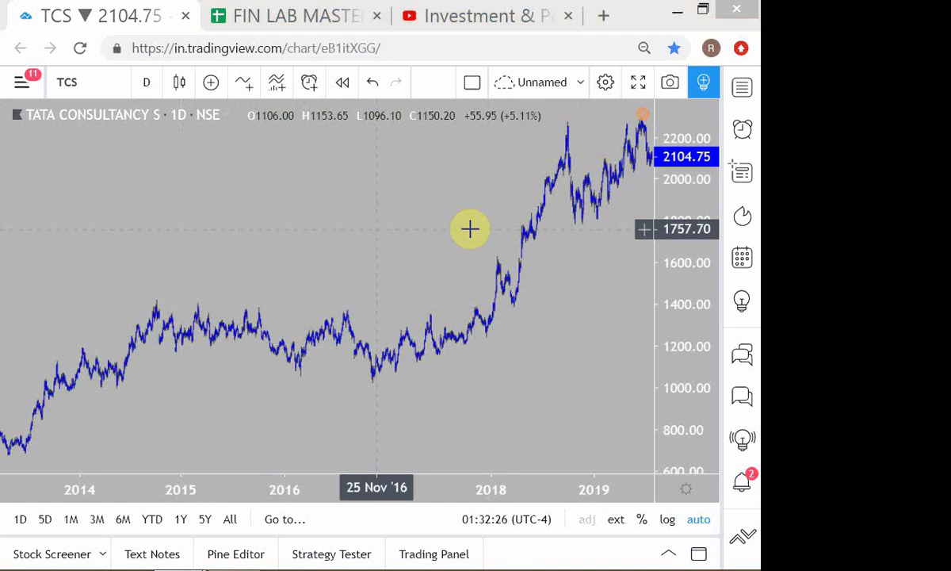
{"action": "key", "text": "alt+Tab"}
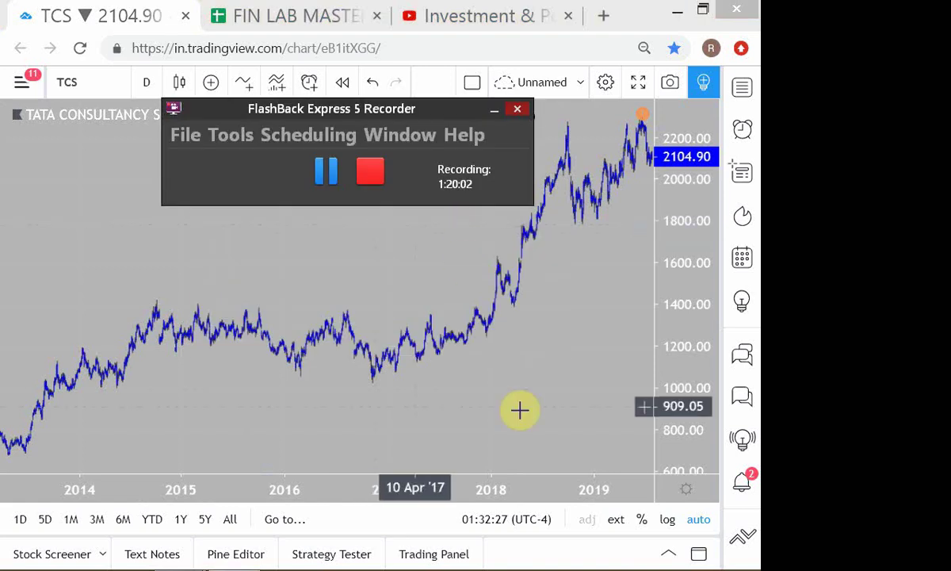
{"action": "key", "text": "alt+Tab"}
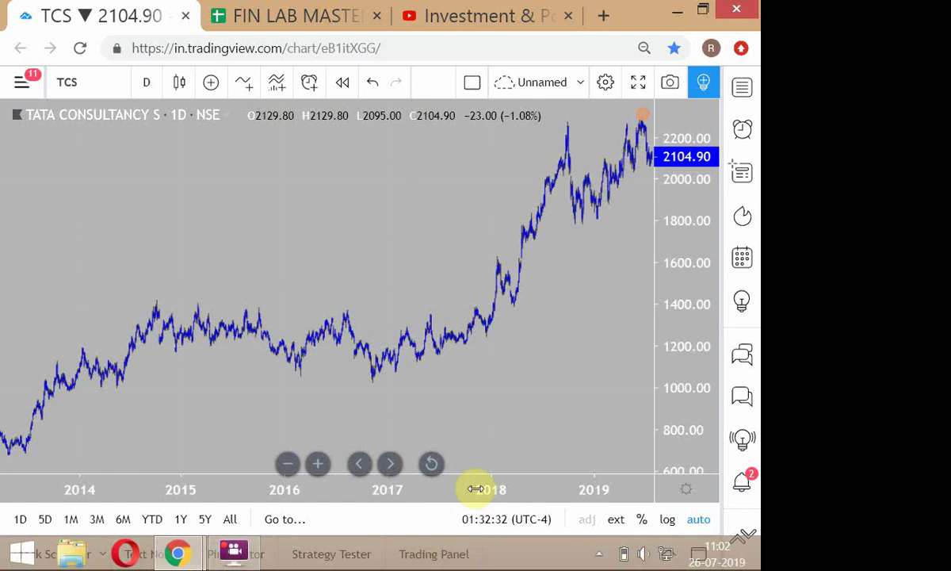
{"action": "key", "text": "alt+Tab"}
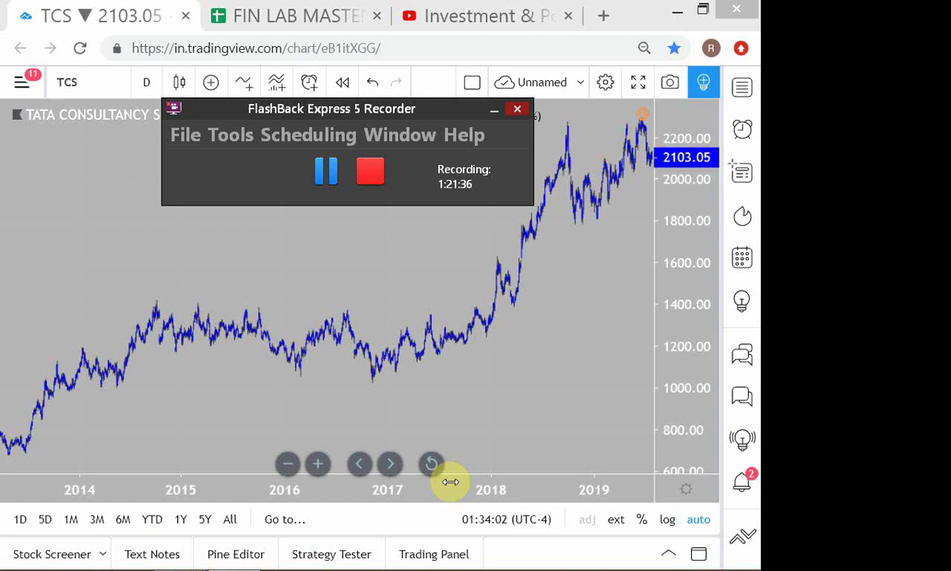
{"action": "mouse_move", "coordinate": [416, 568]}
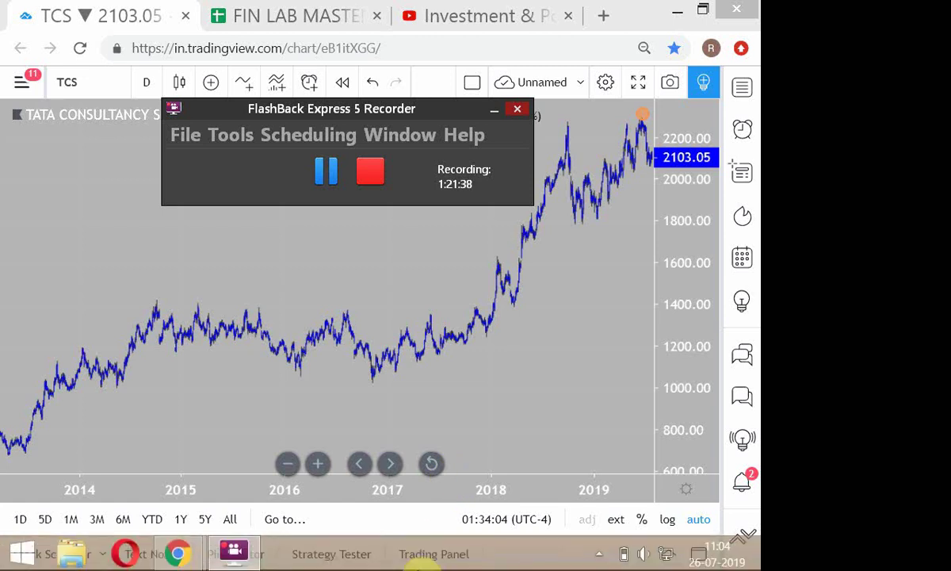